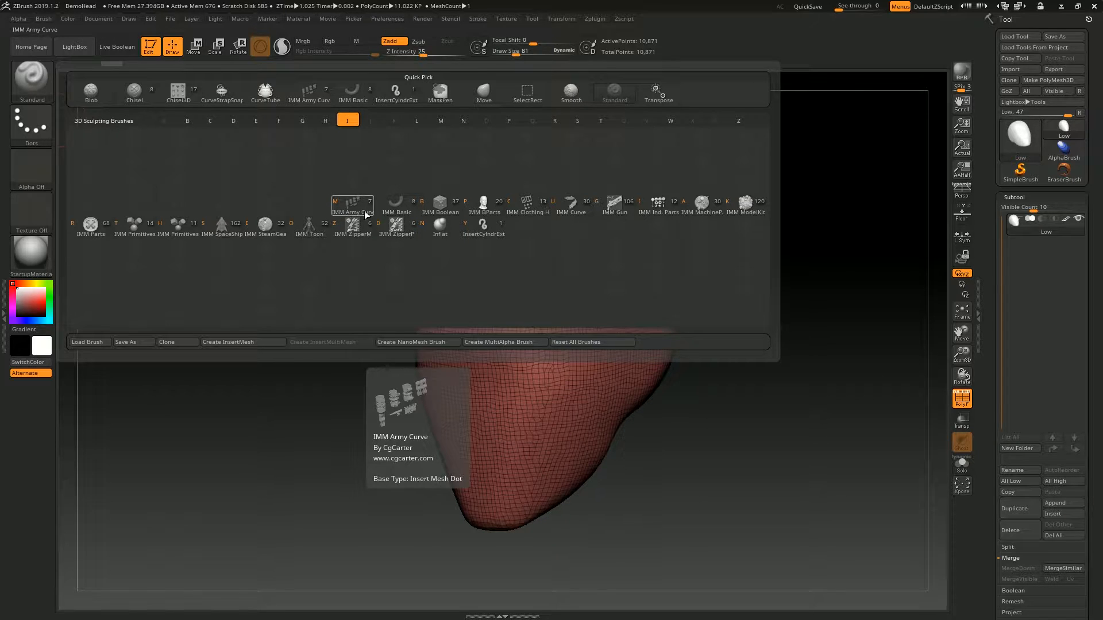
- Insert a PM3D_Cylinder on the upper side of the head with the IMM Basic brush
click(395, 210)
drag(335, 208, 320, 253)
alt+drag(321, 253, 494, 230)
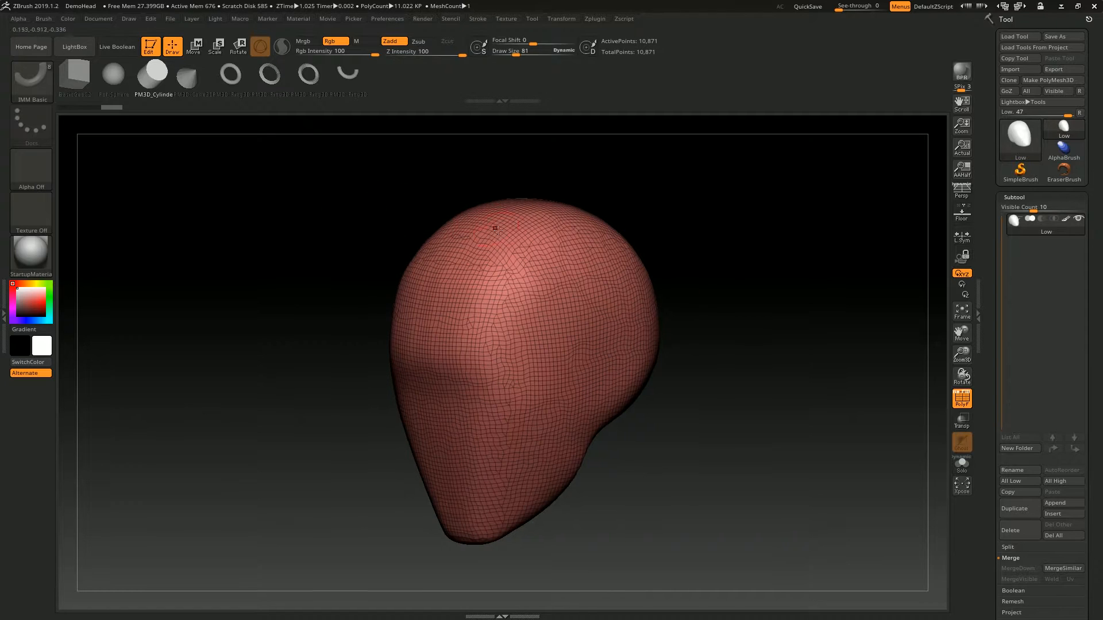
drag(551, 270, 670, 247)
- Insert several PM3D_Ring3D rings of different sizes on the forehead and face
click(264, 82)
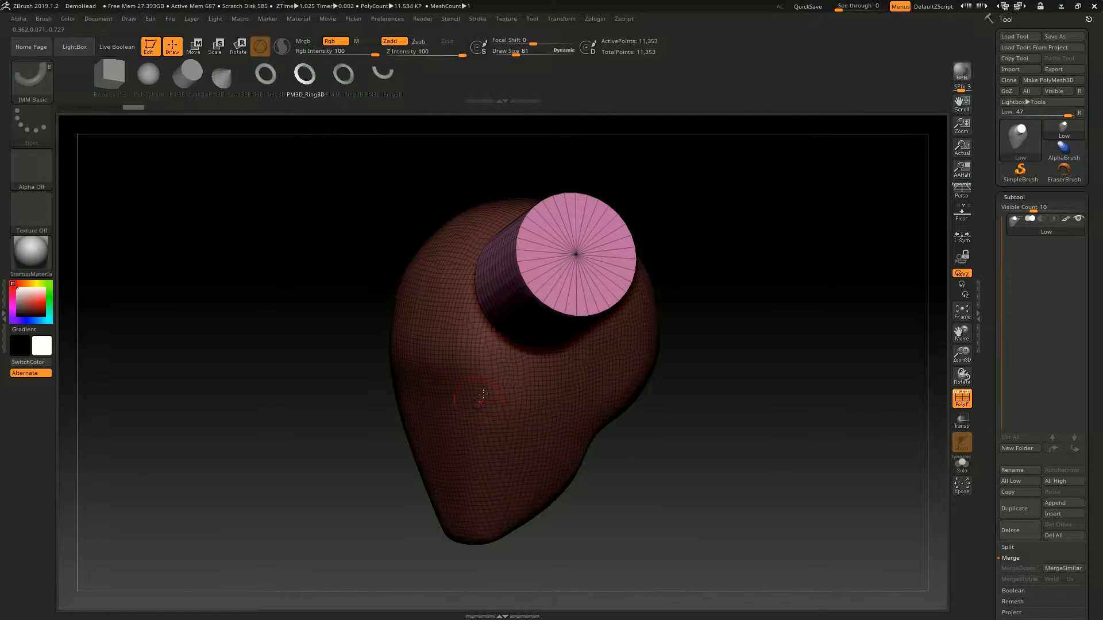
drag(475, 408, 514, 344)
drag(187, 150, 236, 130)
drag(392, 290, 431, 230)
drag(241, 184, 292, 175)
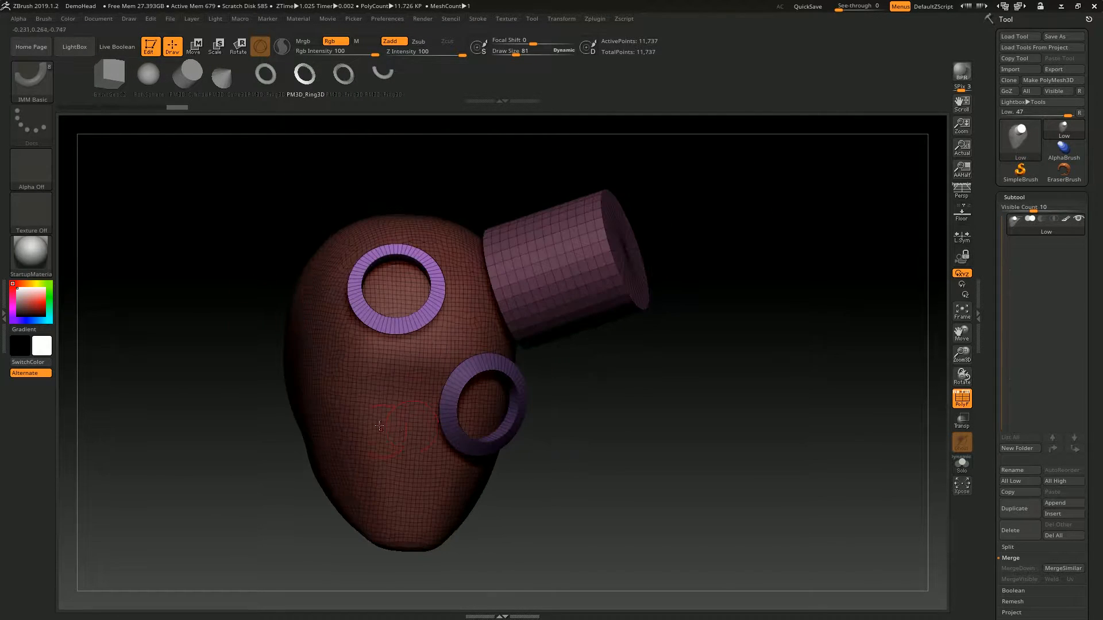
drag(378, 417, 404, 379)
- Insert a PM3D_Cone3D inside the forehead ring and undo all meshes inserted on the head
click(223, 77)
drag(400, 289, 426, 260)
drag(466, 197, 550, 143)
key(ctrl+z)
key(ctrl+z)
key(ctrl+z)
key(ctrl+z)
key(ctrl+z)
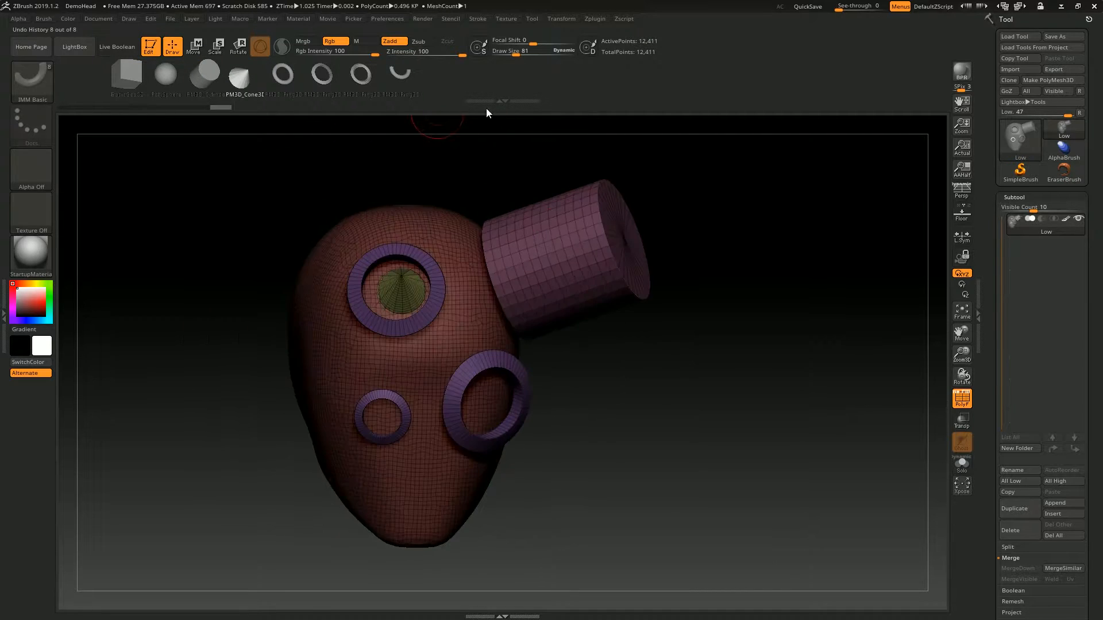
- Select BasicGeo02 as the insert mesh and switch it to PM3D_Ring3D
click(394, 81)
click(67, 81)
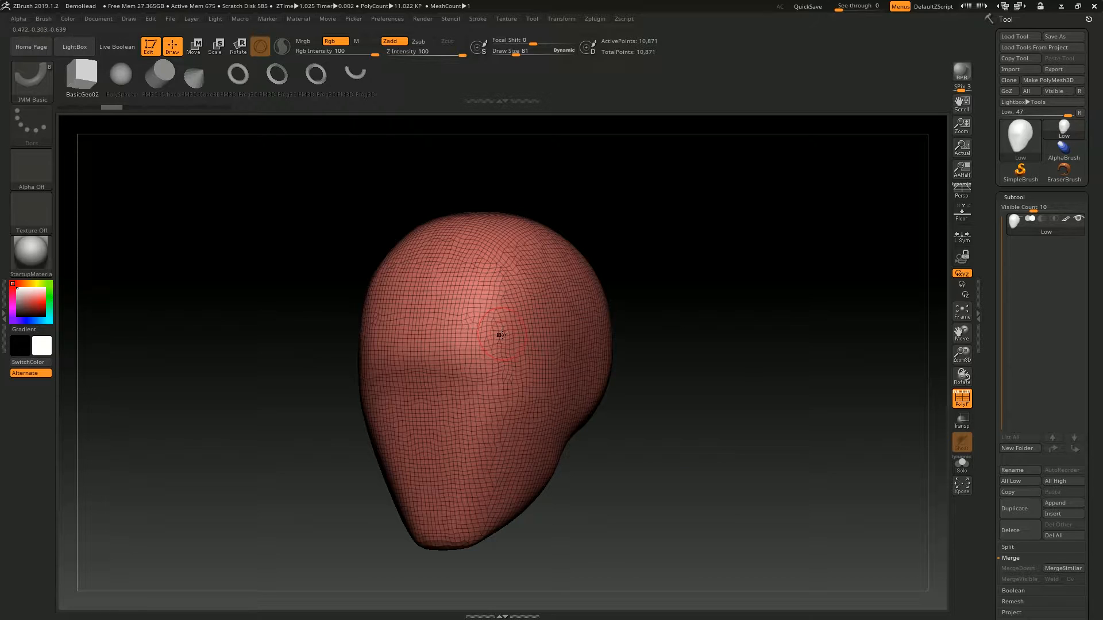
key(m)
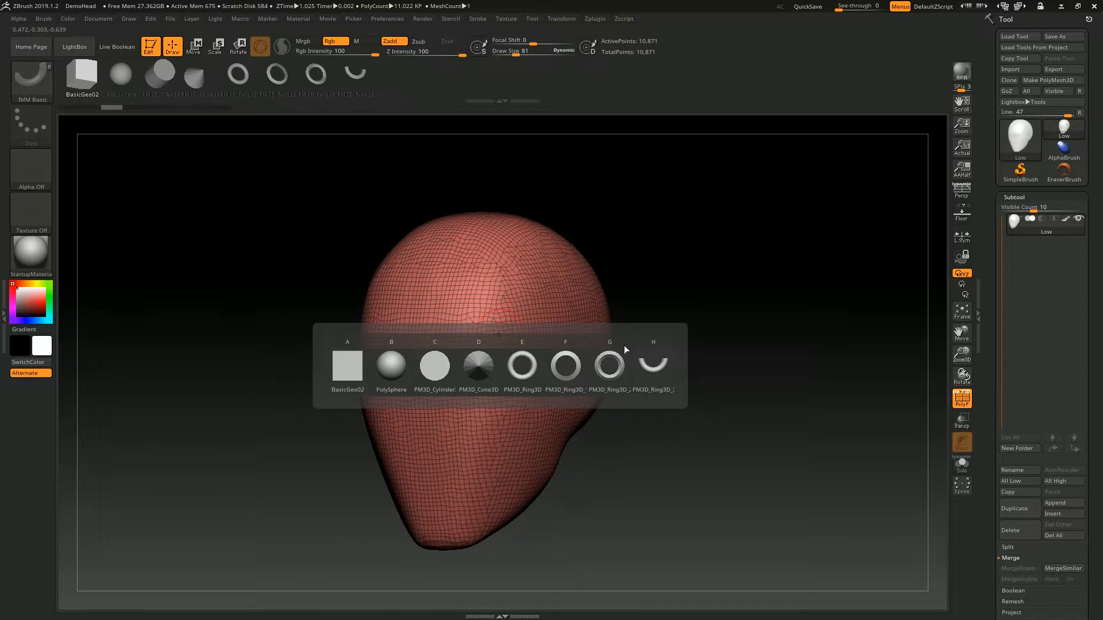
click(567, 372)
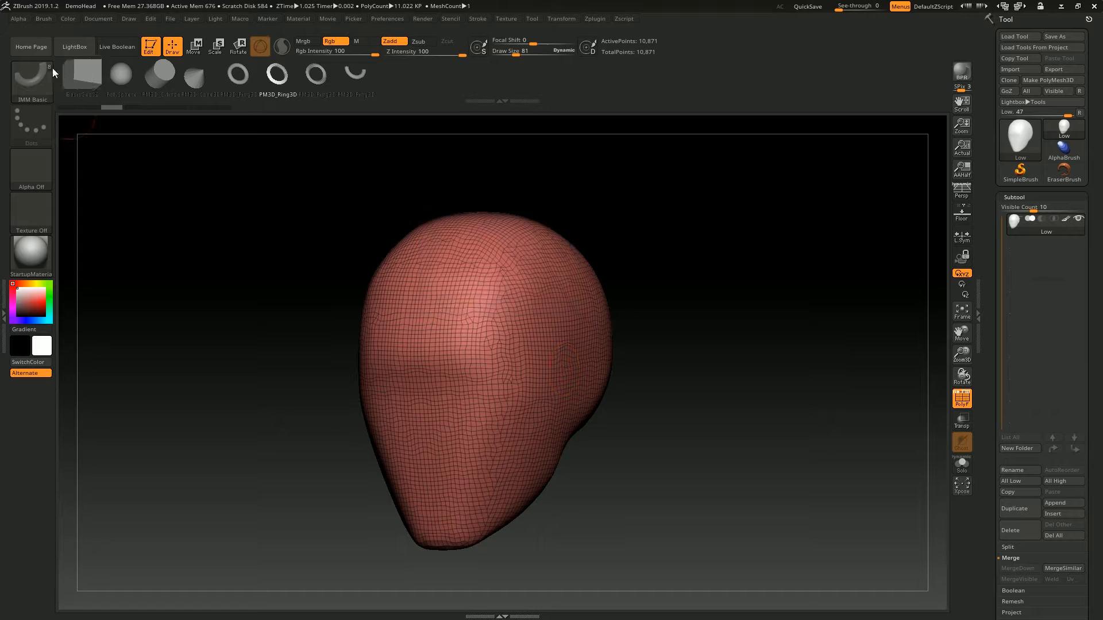
- Try the CurveTube brush with a curve starting at the side of the head and undo it
key(b)
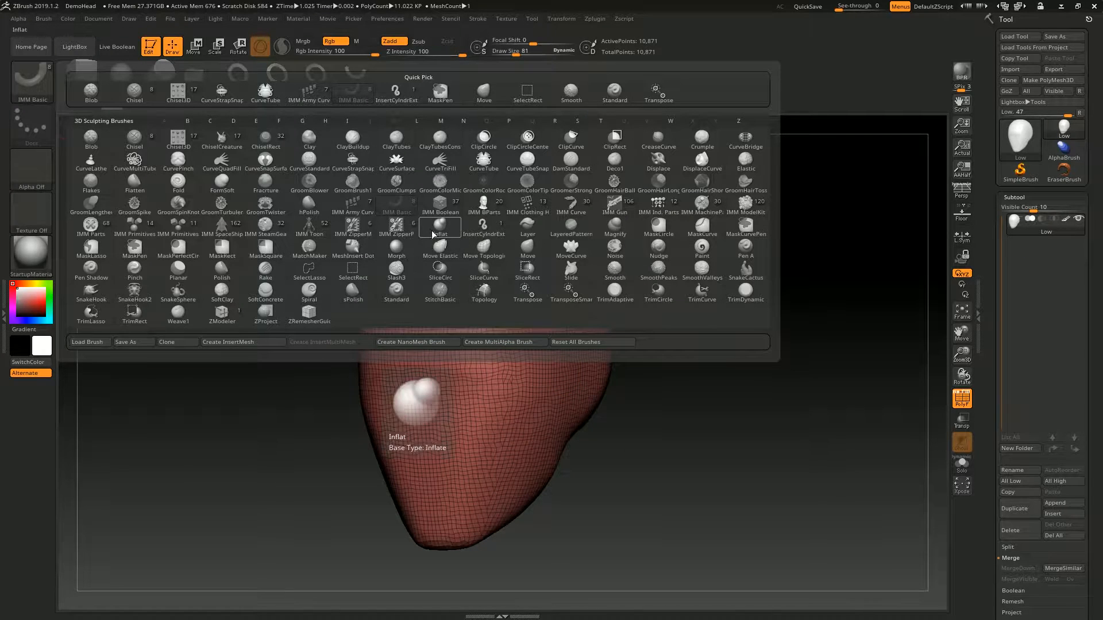
key(i)
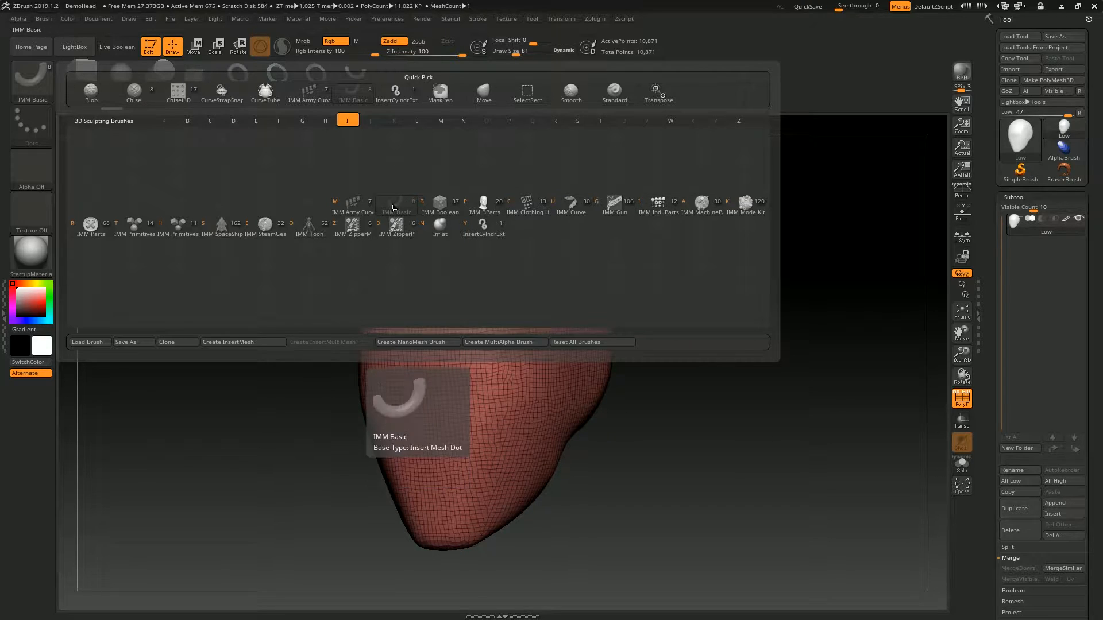
key(b)
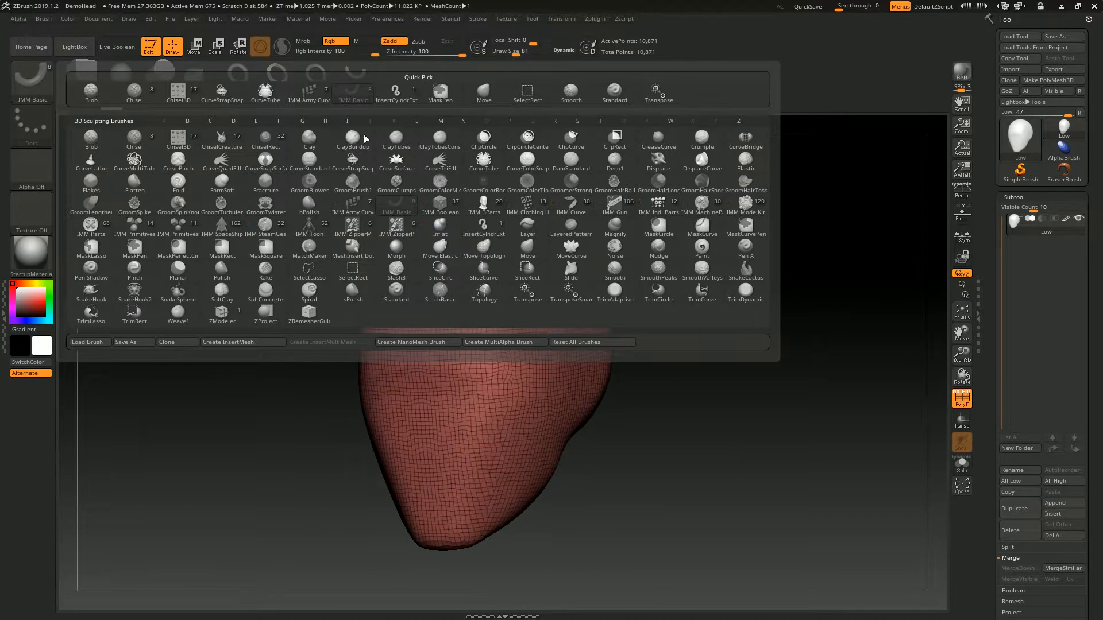
click(484, 163)
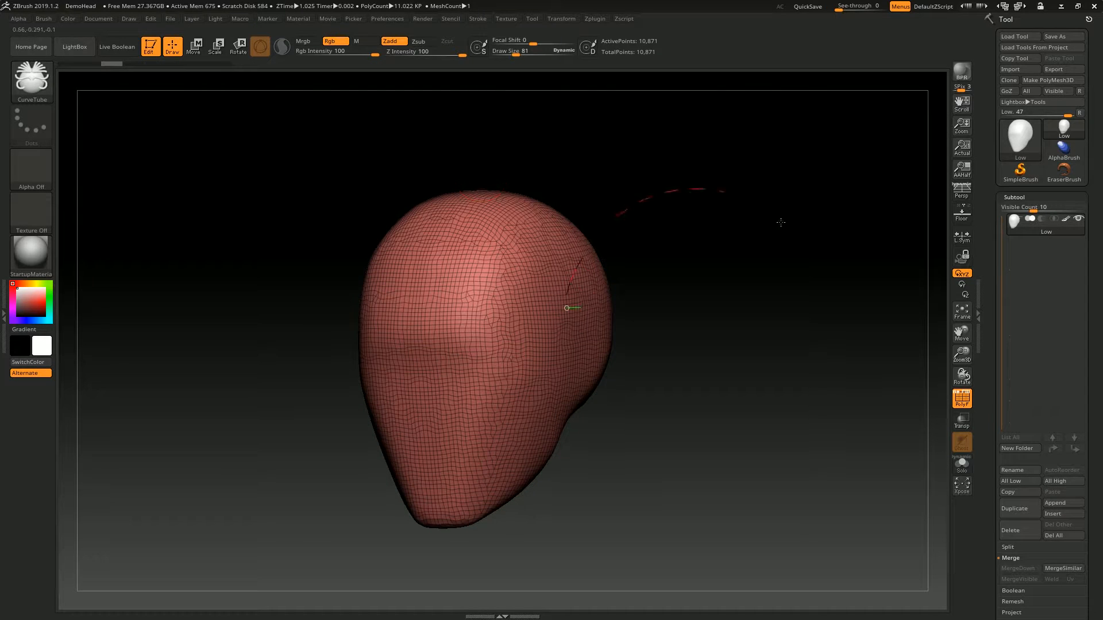
drag(761, 206, 721, 497)
key(ctrl+z)
- Draw an S-shaped CurveStrapSnap strap out from the side of the head and undo it
click(32, 82)
click(352, 163)
drag(550, 304, 642, 534)
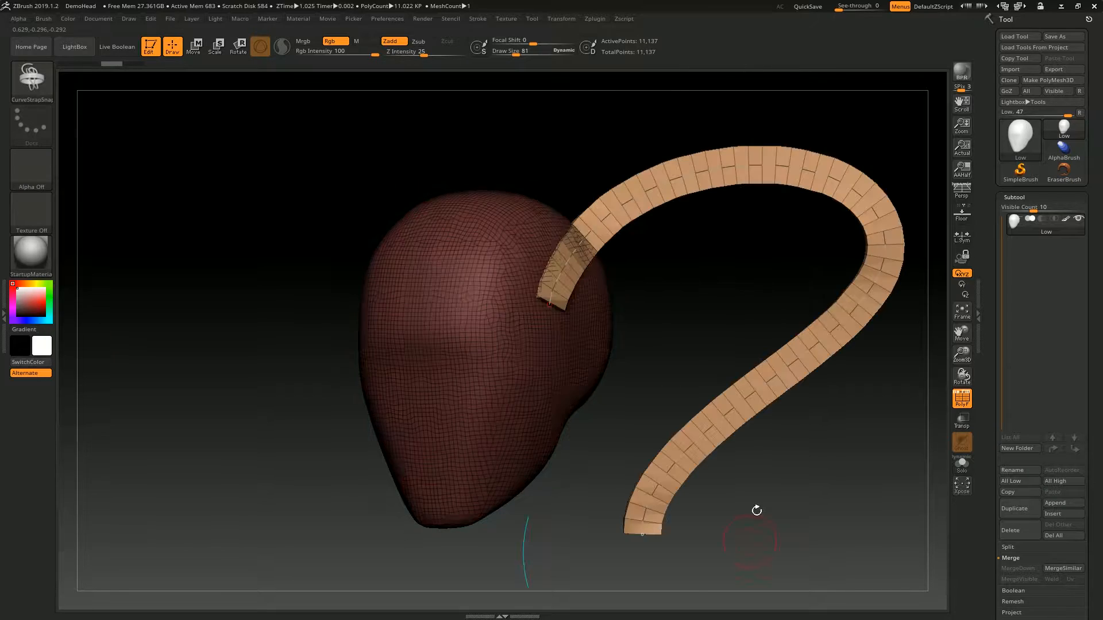
key(ctrl+z)
- Insert a PM3D_Ring3D on the side of the head with IMM Basic, undo it and insert a larger one
click(32, 82)
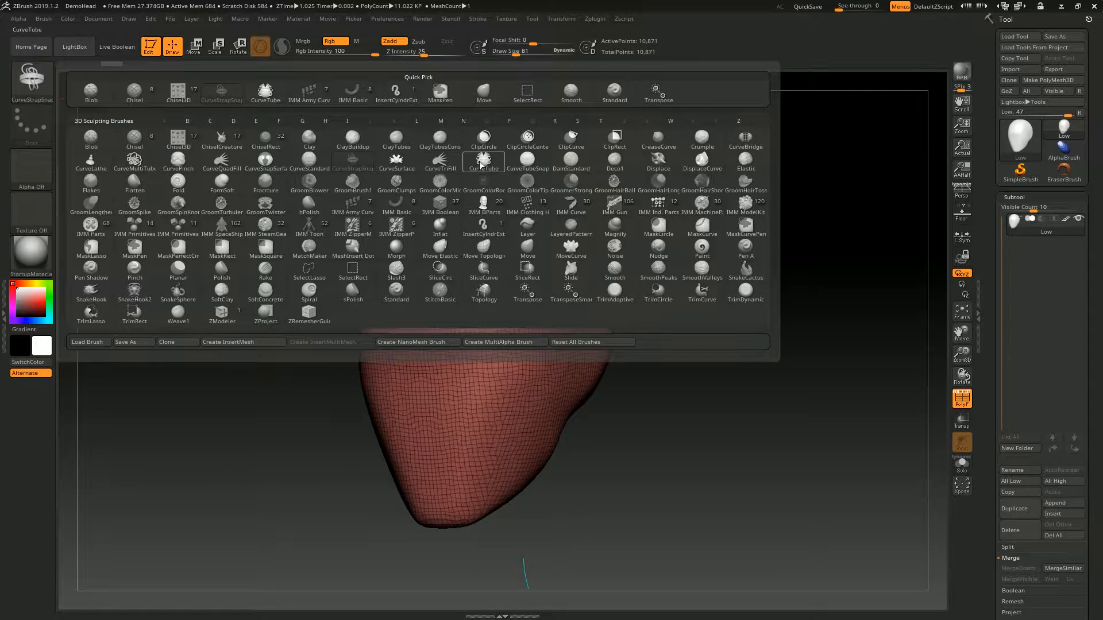
click(389, 211)
drag(517, 348, 434, 296)
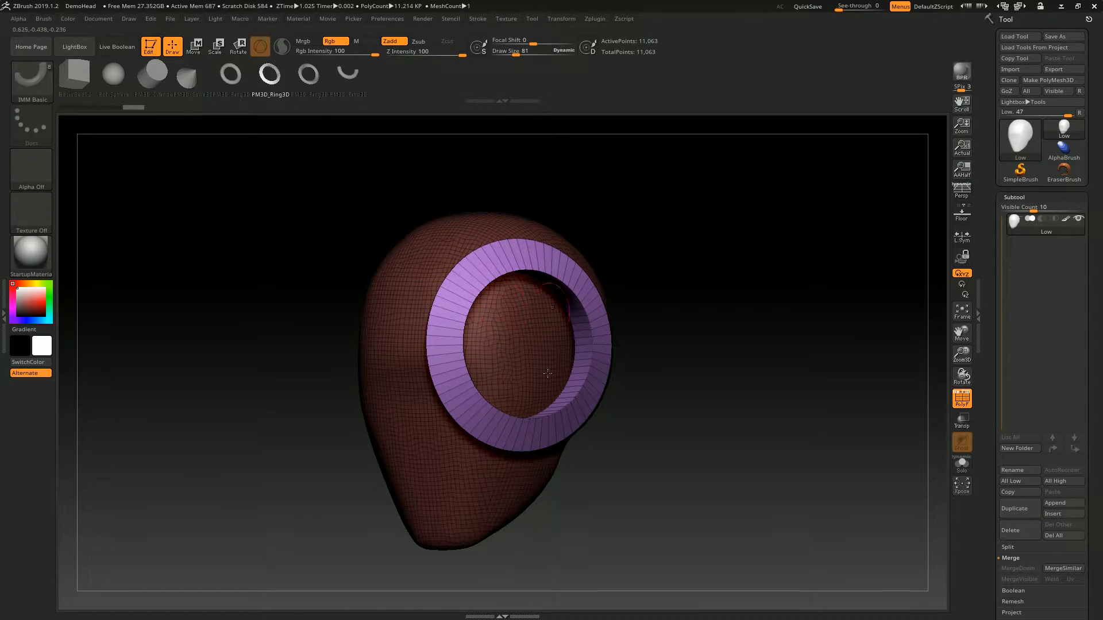
key(ctrl+z)
drag(500, 368, 576, 264)
- Draw an S-shaped CurveTube from the head beside the ring, and undo both the tube and the ring
click(33, 82)
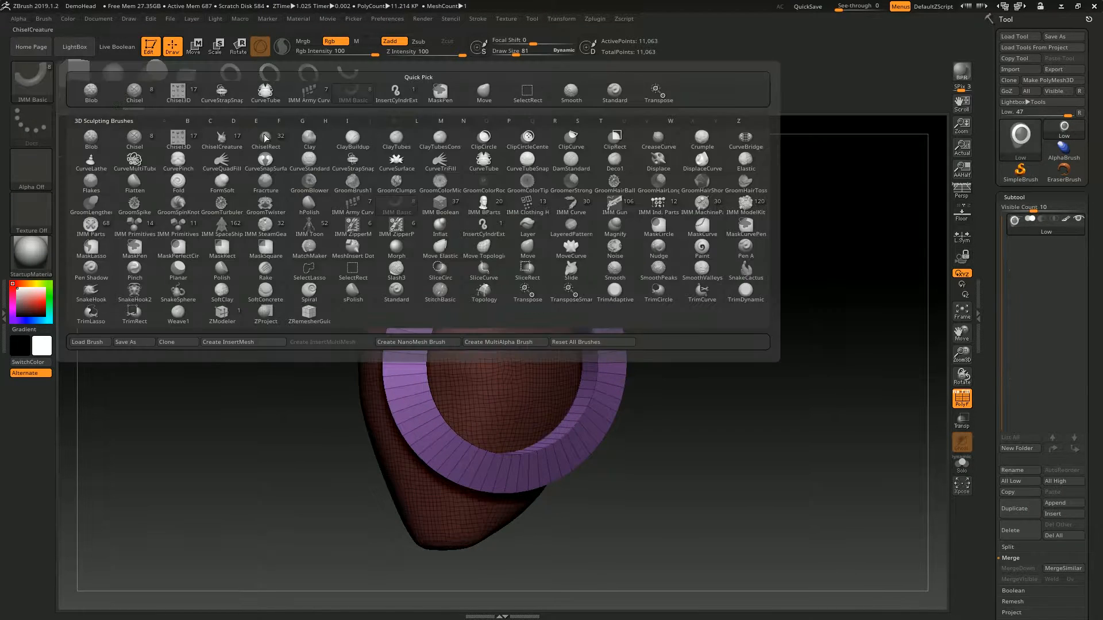
click(483, 162)
mouse_move(787, 193)
mouse_down()
mouse_move(695, 197)
mouse_move(649, 184)
mouse_up()
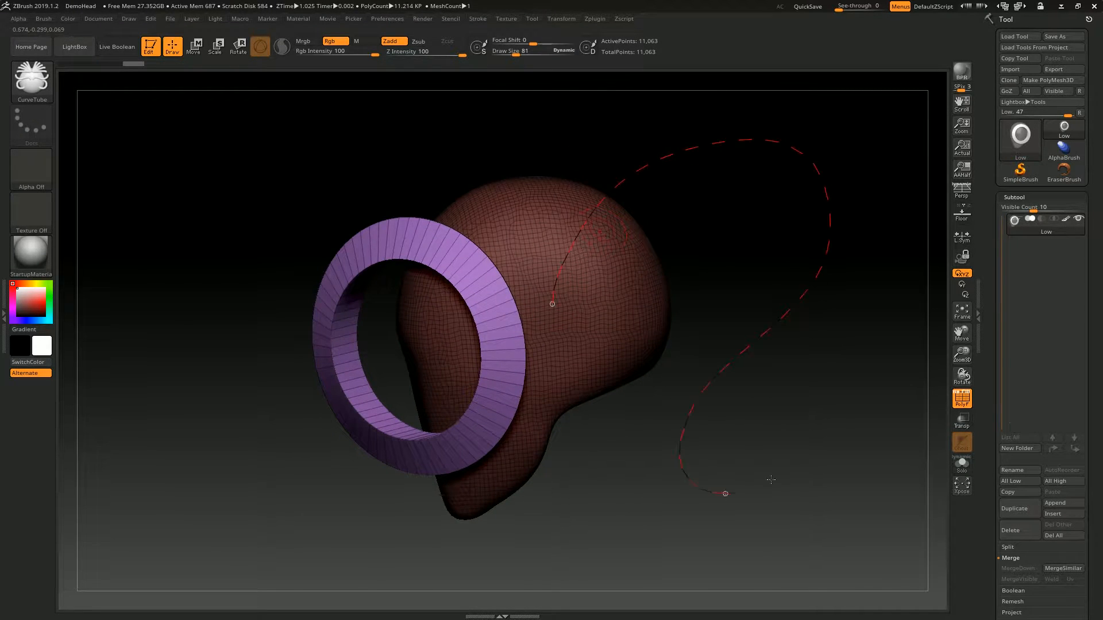
drag(760, 487, 761, 486)
drag(682, 189, 707, 172)
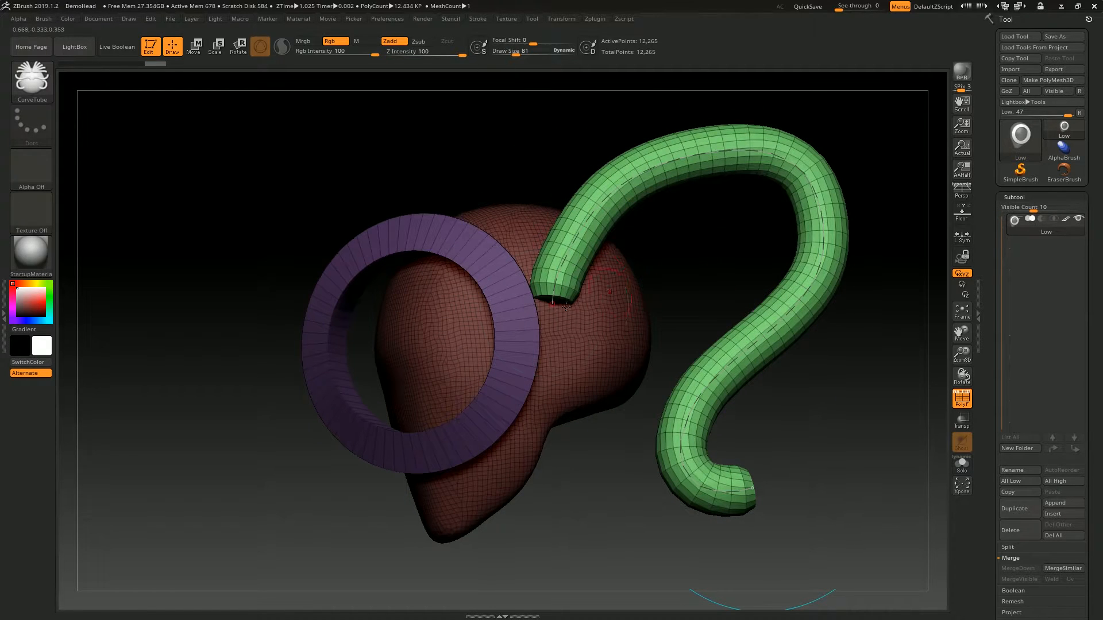
key(ctrl+z)
key(ctrl+z)
- Try inserting a mesh on the head with the IMM Basic brush and undo it
shift+drag(402, 187, 451, 170)
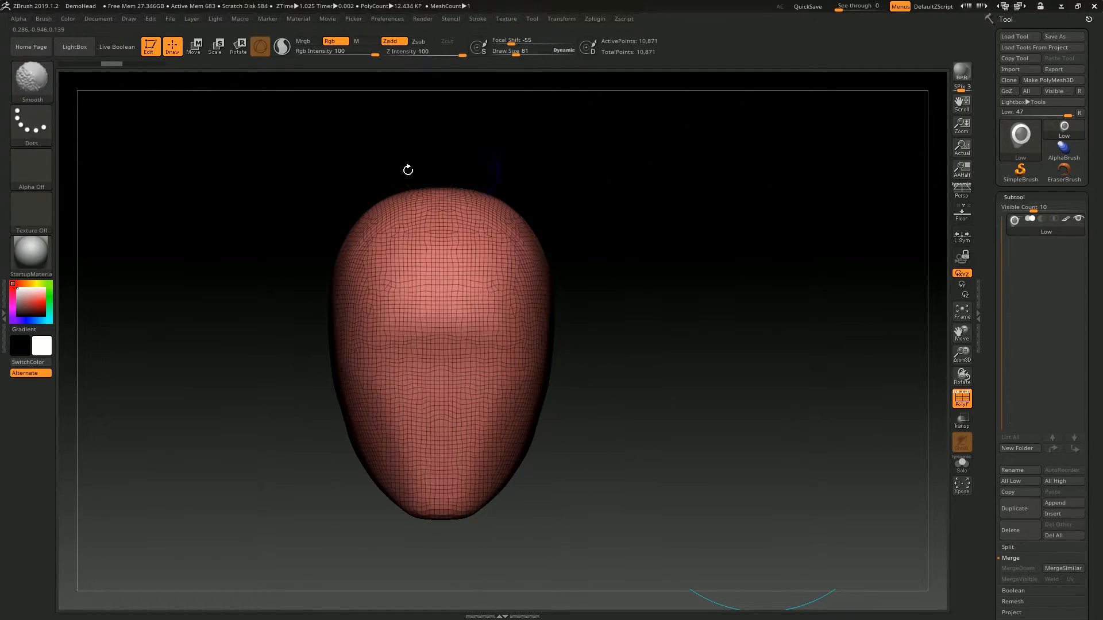
click(34, 81)
click(446, 212)
drag(497, 313, 470, 201)
key(ctrl+z)
key(b)
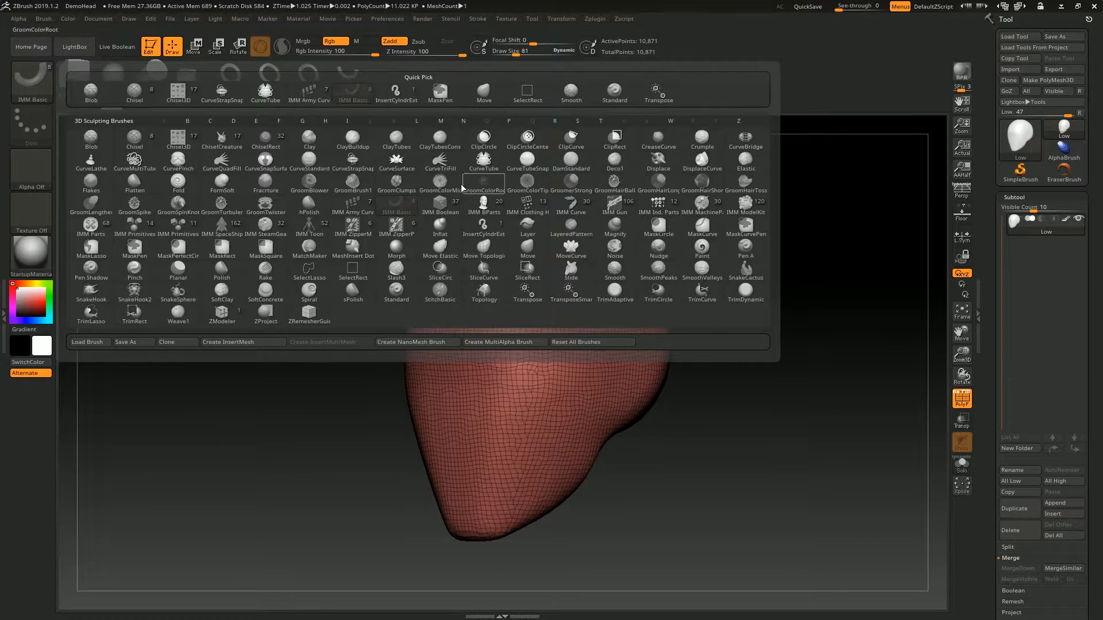
key(Escape)
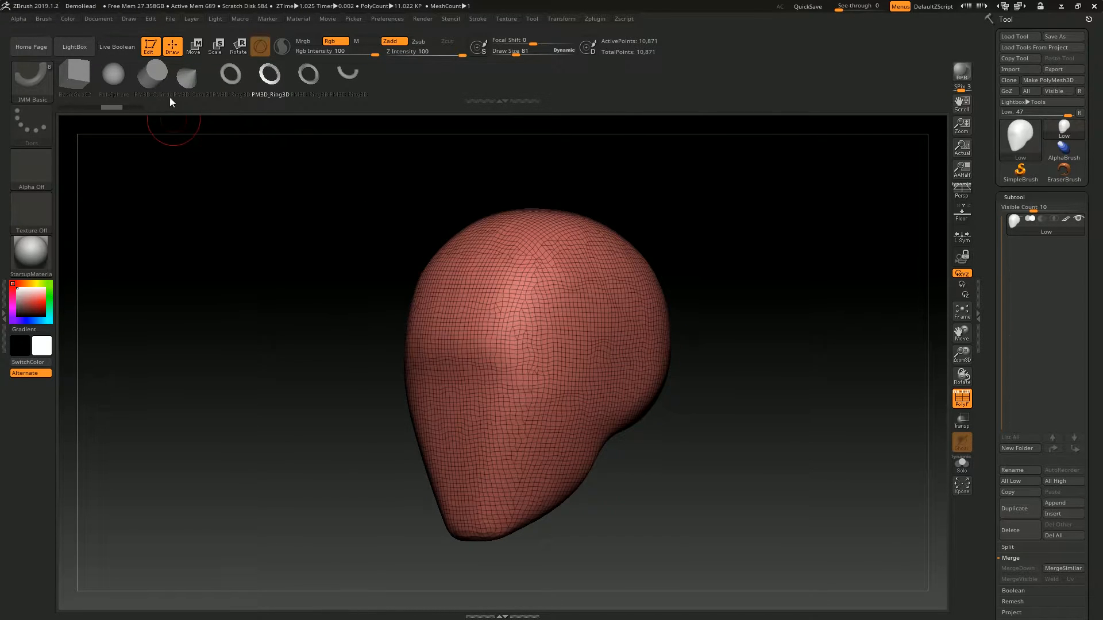
- Insert a large BasicGeo02 box on the front of the face
mouse_move(333, 275)
mouse_down()
mouse_move(281, 255)
mouse_move(322, 307)
mouse_up()
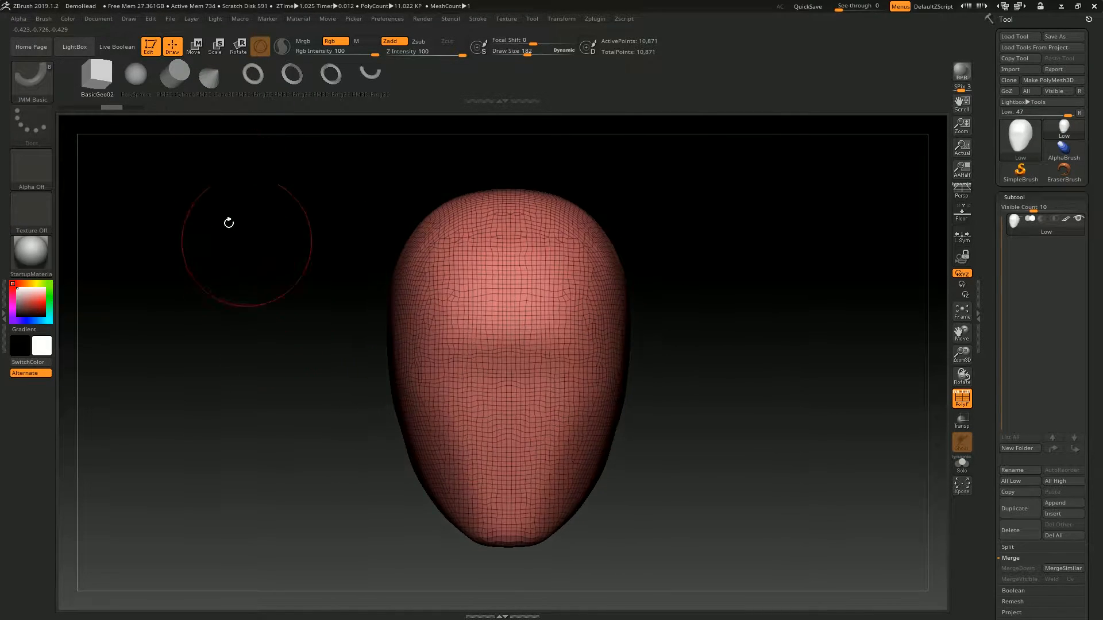
drag(513, 386, 583, 350)
shift+drag(756, 267, 689, 282)
mouse_move(761, 151)
mouse_down()
mouse_move(647, 216)
mouse_move(644, 318)
mouse_move(650, 232)
mouse_move(704, 219)
mouse_move(768, 144)
mouse_move(742, 82)
mouse_up()
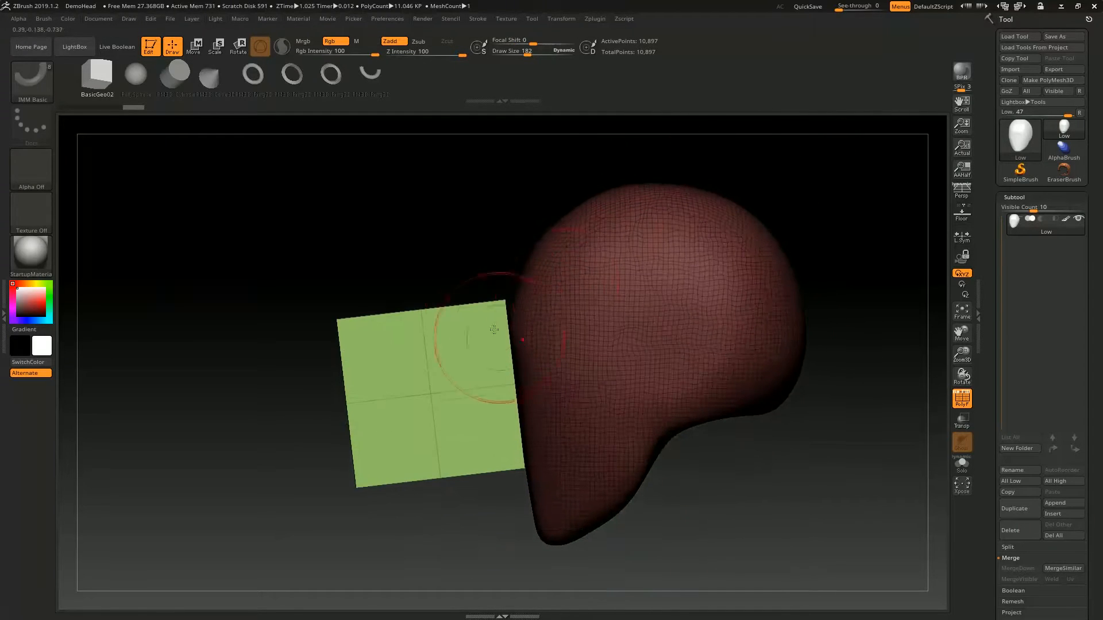
drag(492, 278, 499, 330)
- Reposition the inserted box against the front of the face with the gizmo
key(w)
shift+right_drag(452, 289, 648, 287)
alt+right_drag(419, 330, 459, 325)
drag(458, 303, 408, 308)
key(ctrl+z)
alt+right_drag(228, 358, 249, 415)
- Try inserting a mirrored pair of BasicGeo02 boxes on the forehead and undo them
key(q)
right_drag(263, 152, 304, 173)
key(w)
alt+right_drag(677, 156, 572, 277)
key(q)
drag(572, 276, 617, 205)
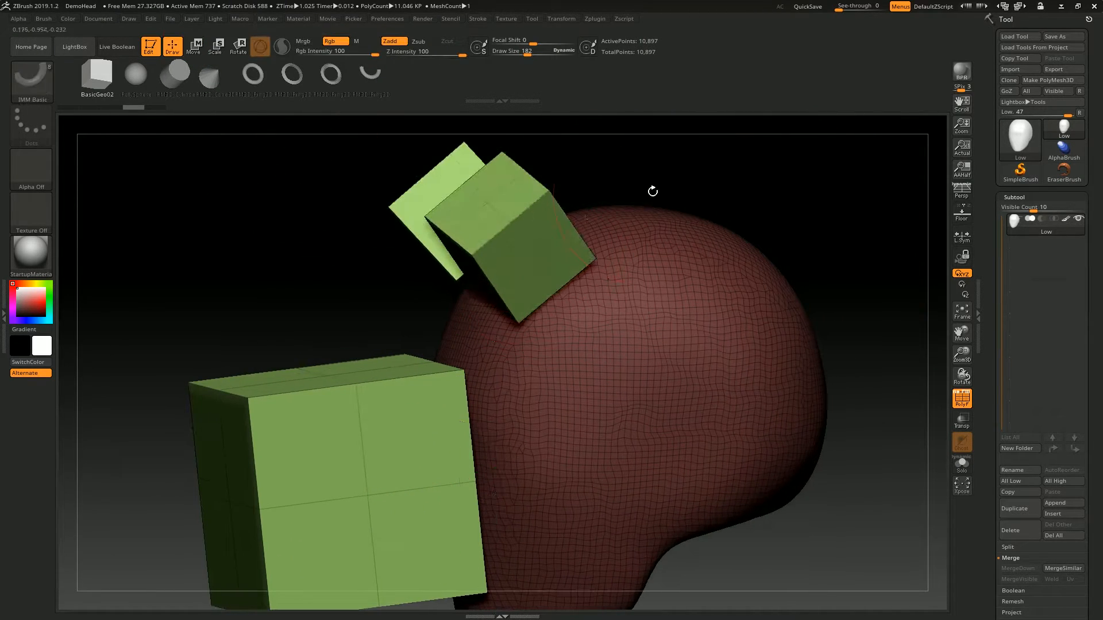
right_drag(739, 194, 779, 191)
key(w)
key(ctrl+z)
- Scale the box down vertically from the front view into a narrow visor across the eyes
shift+right_drag(373, 233, 403, 172)
mouse_move(466, 401)
mouse_down()
mouse_move(496, 397)
mouse_move(470, 394)
mouse_up()
shift+right_drag(554, 290, 598, 221)
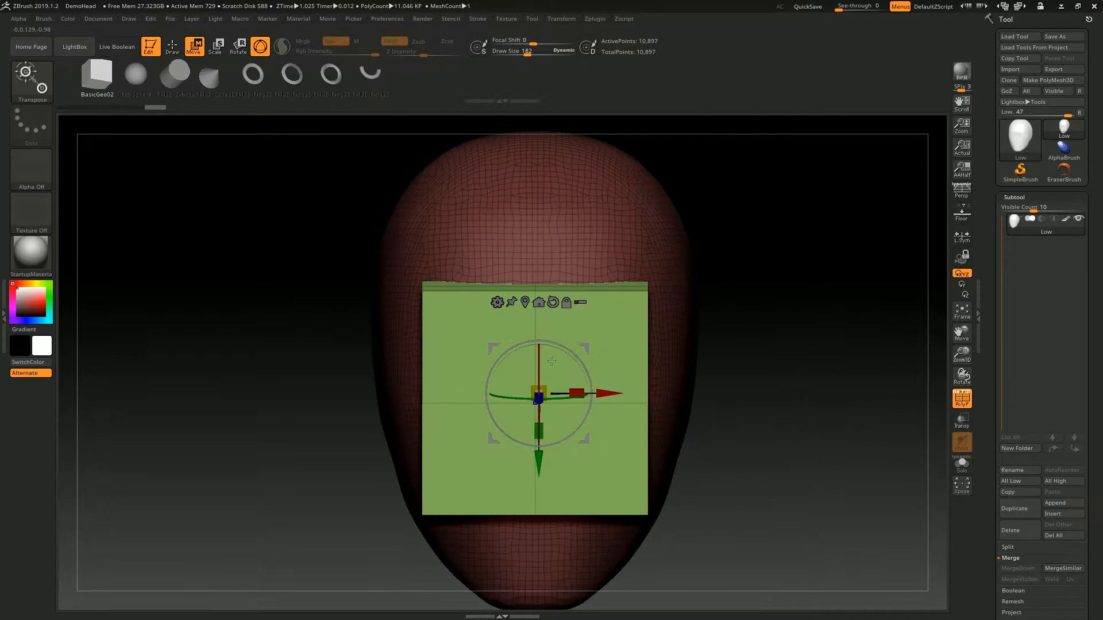
drag(543, 431, 542, 405)
mouse_move(773, 329)
right_down()
mouse_move(761, 397)
mouse_move(649, 374)
mouse_move(689, 344)
mouse_move(746, 339)
right_up()
key(q)
mouse_move(747, 339)
ctrl+right_down()
mouse_move(738, 285)
mouse_move(795, 254)
mouse_move(660, 259)
ctrl+right_up()
ctrl+right_drag(660, 258, 620, 339)
- Switch the insert mesh to PM3D_Cylinder and adjust the brush draw size
click(176, 76)
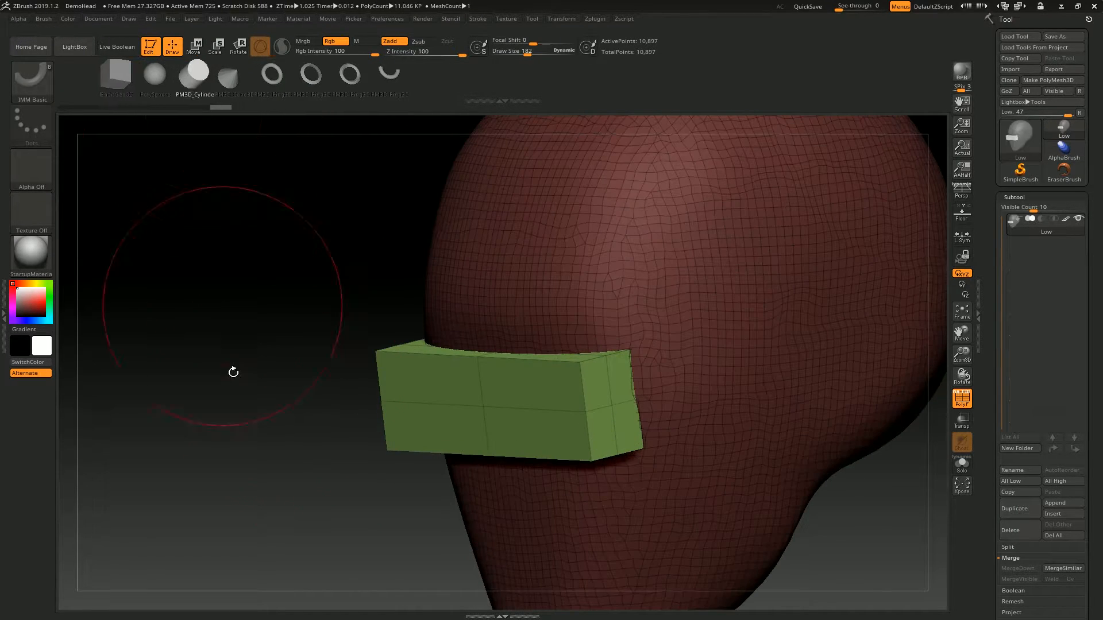
alt+right_drag(227, 327, 200, 250)
key(s)
drag(271, 309, 261, 309)
right_drag(261, 309, 284, 302)
key(s)
ctrl+right_drag(573, 270, 577, 306)
key(s)
- Insert small mirrored cylinders near the upper corners of the visor's sides and sink them into it as pins
drag(577, 305, 568, 323)
right_drag(567, 322, 639, 195)
alt+right_drag(600, 400, 470, 453)
key(w)
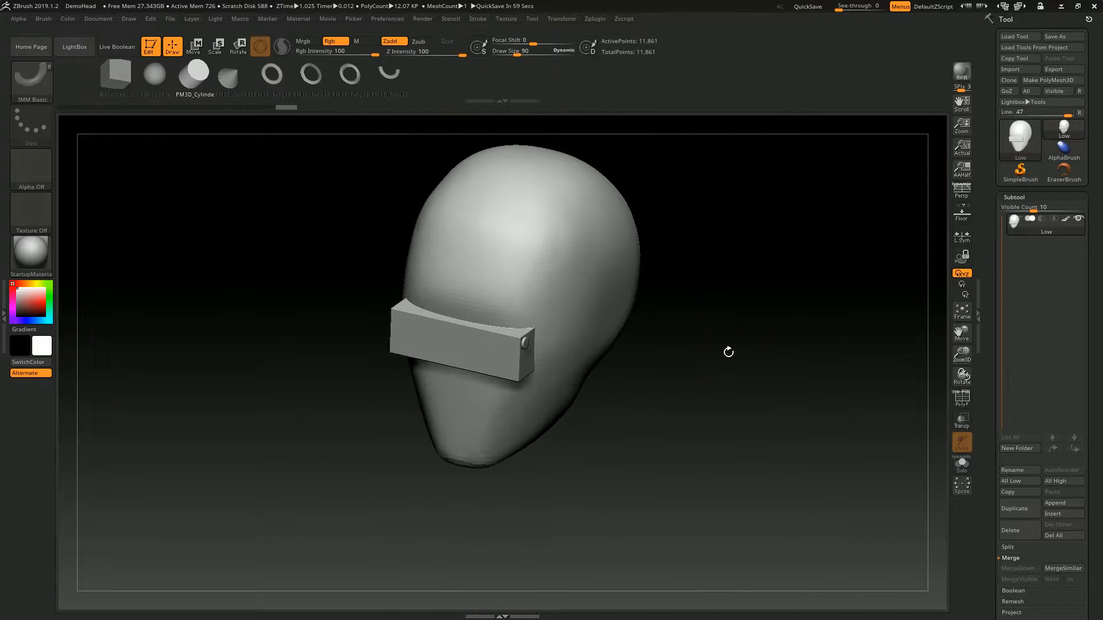
mouse_move(726, 350)
shift+right_down()
mouse_move(741, 322)
mouse_move(467, 356)
shift+right_up()
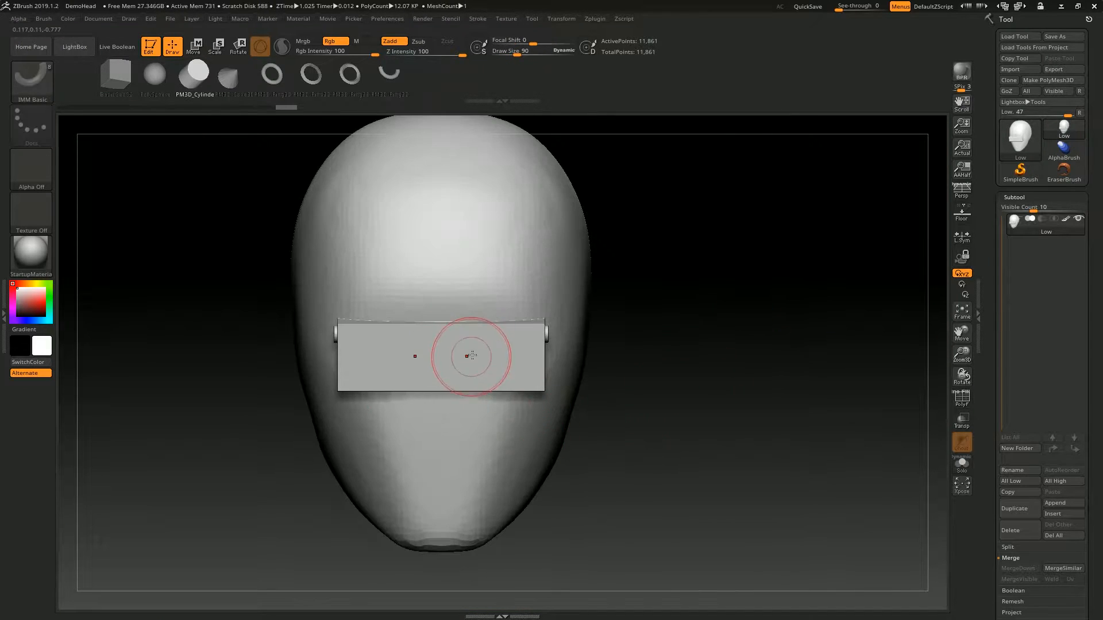
- Turn the polyframe back on and examine the polygroups of the head, visor and pins
key(shift+f)
right_drag(618, 316, 589, 275)
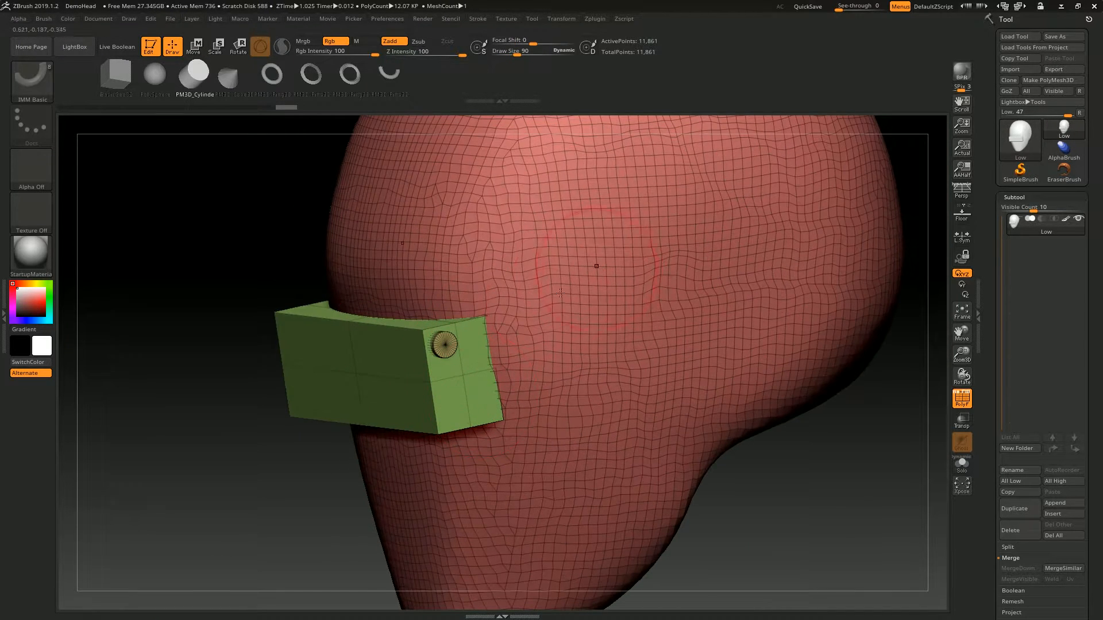
drag(530, 270, 534, 274)
ctrl+right_drag(534, 274, 563, 328)
ctrl+drag(852, 275, 792, 386)
shift+right_drag(787, 373, 773, 205)
key(ctrl+z)
key(ctrl+z)
- Expand the Split options for the Low subtool
mouse_move(753, 365)
ctrl+right_down()
mouse_move(790, 345)
mouse_move(761, 348)
ctrl+right_up()
drag(1000, 450, 1001, 290)
drag(997, 190, 998, 250)
click(1027, 96)
click(1026, 96)
drag(1094, 205, 1095, 151)
click(1011, 405)
click(1007, 394)
drag(832, 374, 936, 418)
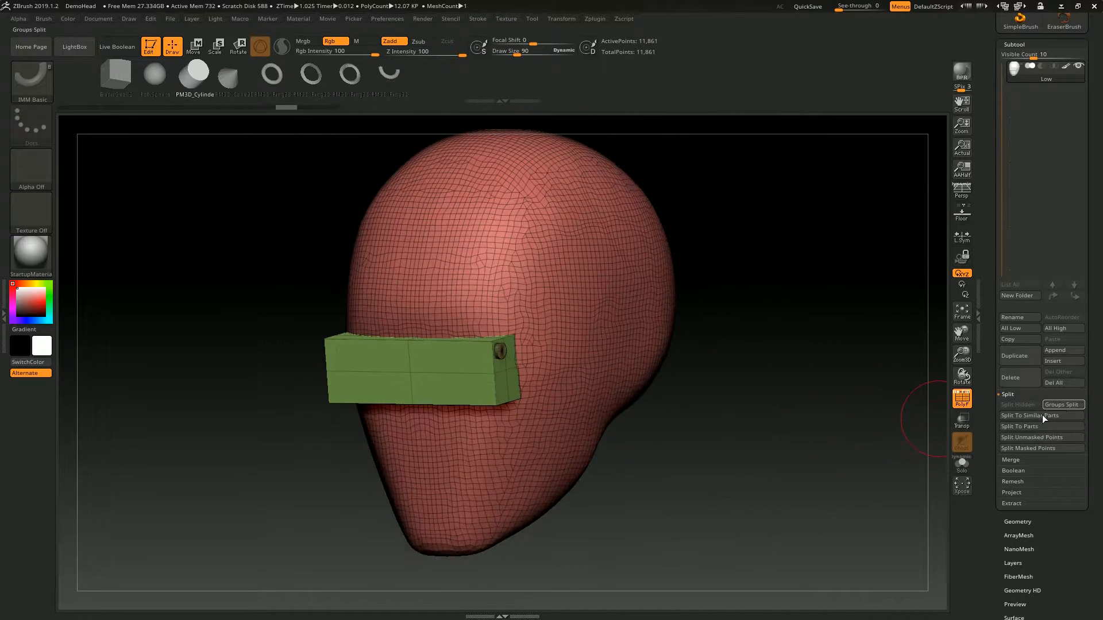
- Isolate the head's polygroup and split the hidden visor and pins into a separate subtool
alt+drag(762, 322, 481, 351)
drag(770, 360, 777, 342)
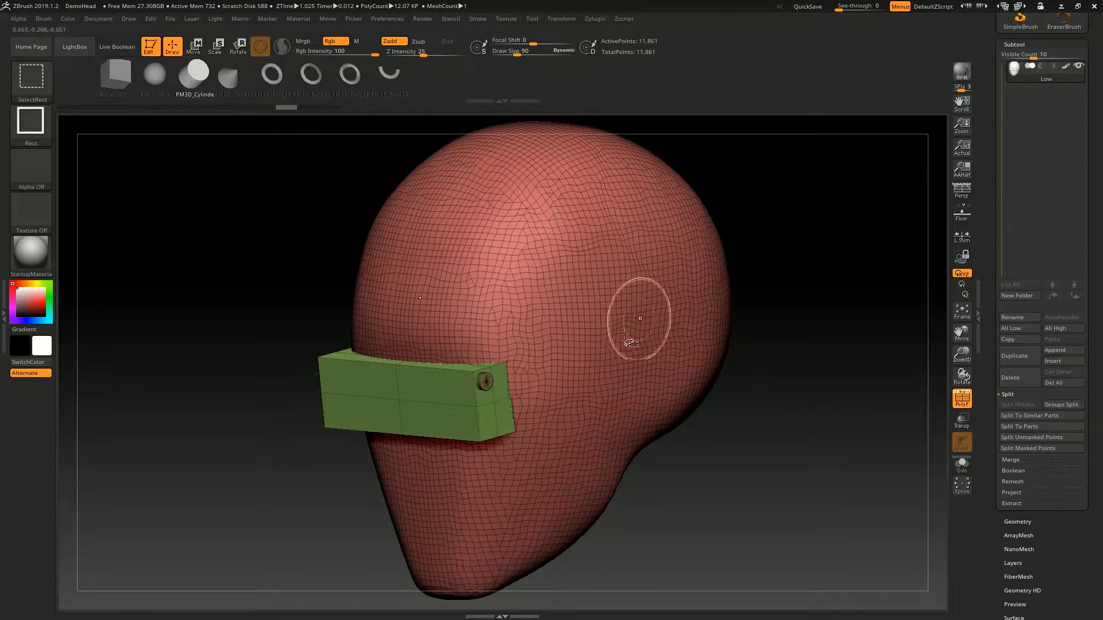
ctrl+shift+click(596, 398)
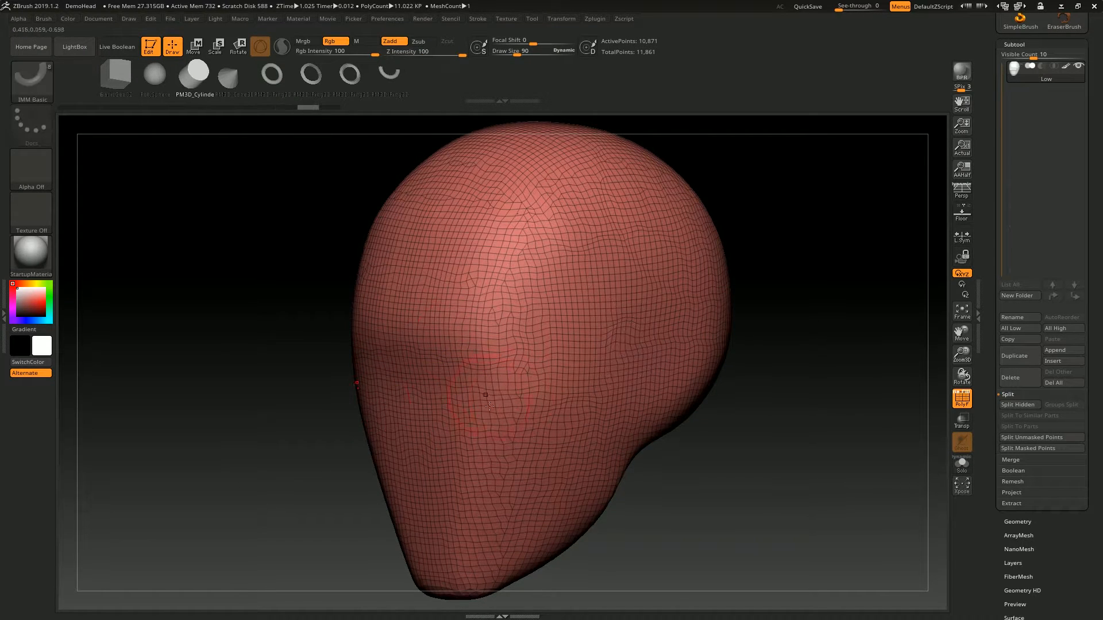
click(1014, 405)
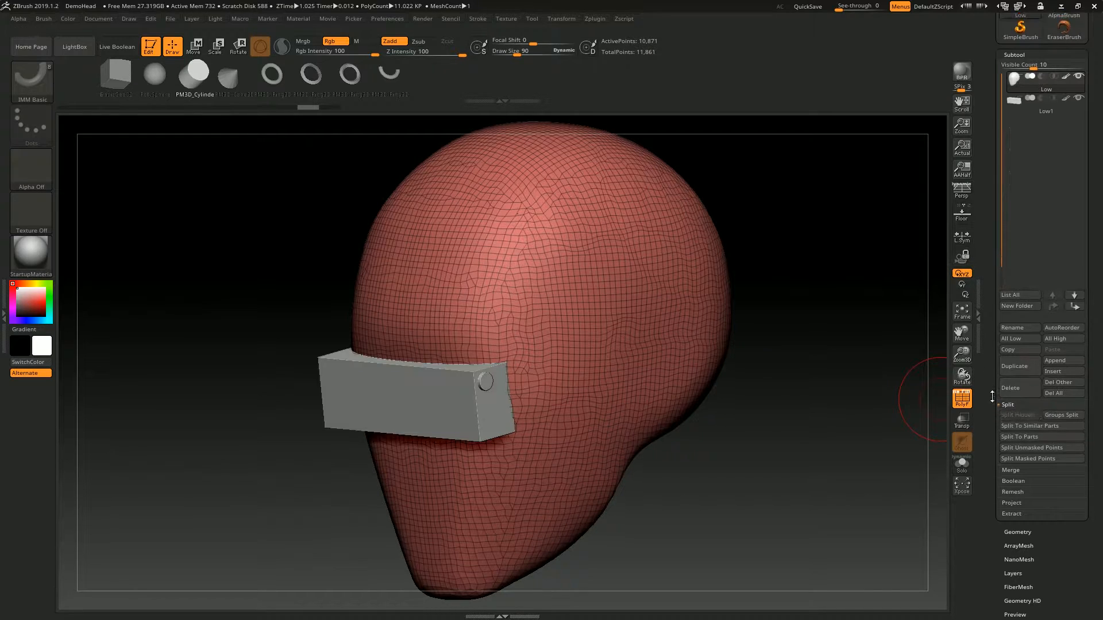
- Select the split-off visor subtool and examine it against the head
click(1014, 133)
click(1028, 114)
click(1023, 137)
key(alt+shift+s)
key(alt+shift+s)
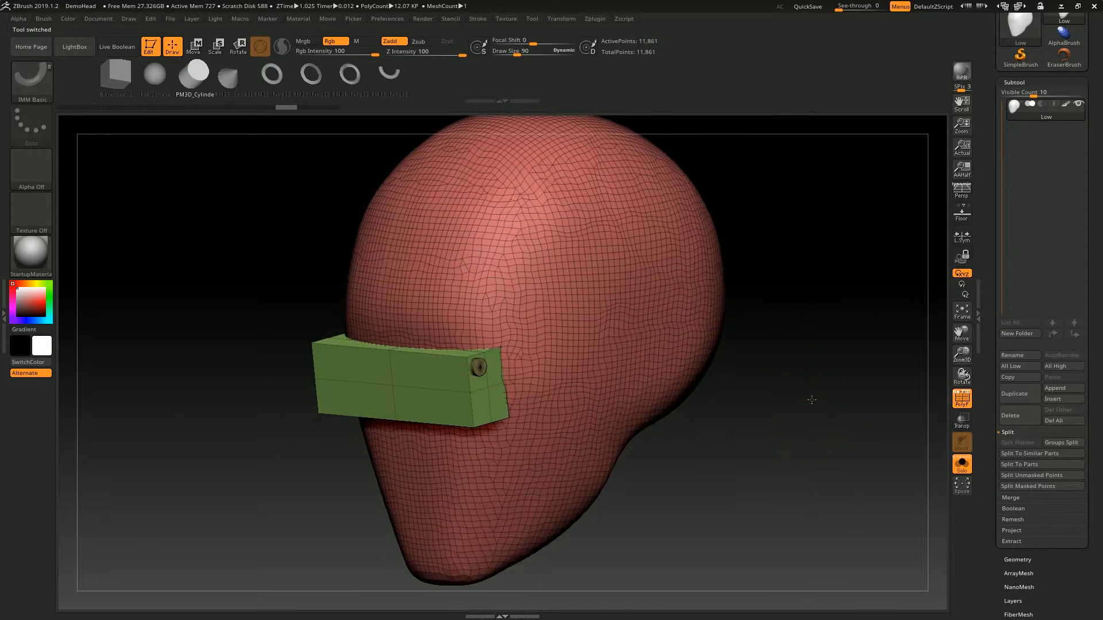
mouse_move(809, 399)
mouse_down()
mouse_move(815, 421)
mouse_move(821, 396)
mouse_up()
drag(804, 495, 754, 580)
mouse_move(576, 335)
ctrl+right_down()
mouse_move(577, 450)
mouse_move(592, 351)
ctrl+right_up()
alt+right_drag(539, 460, 571, 289)
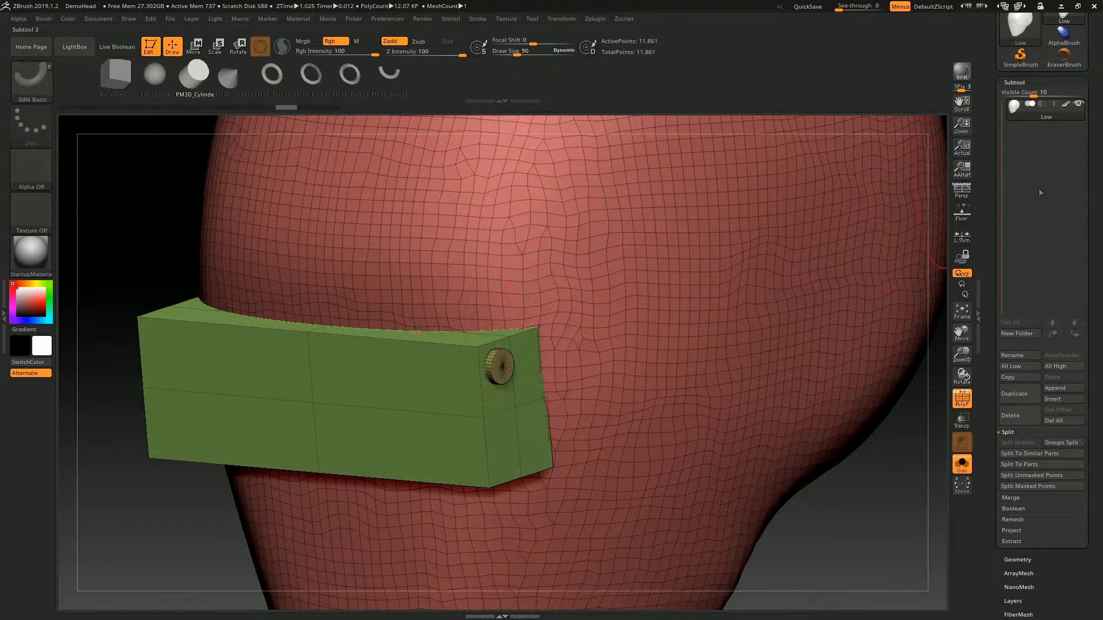
- Split the combined mesh into separate subtools by polygroup with Groups Split, accepting the non-undoable operation
alt+right_drag(920, 391, 965, 403)
click(1056, 443)
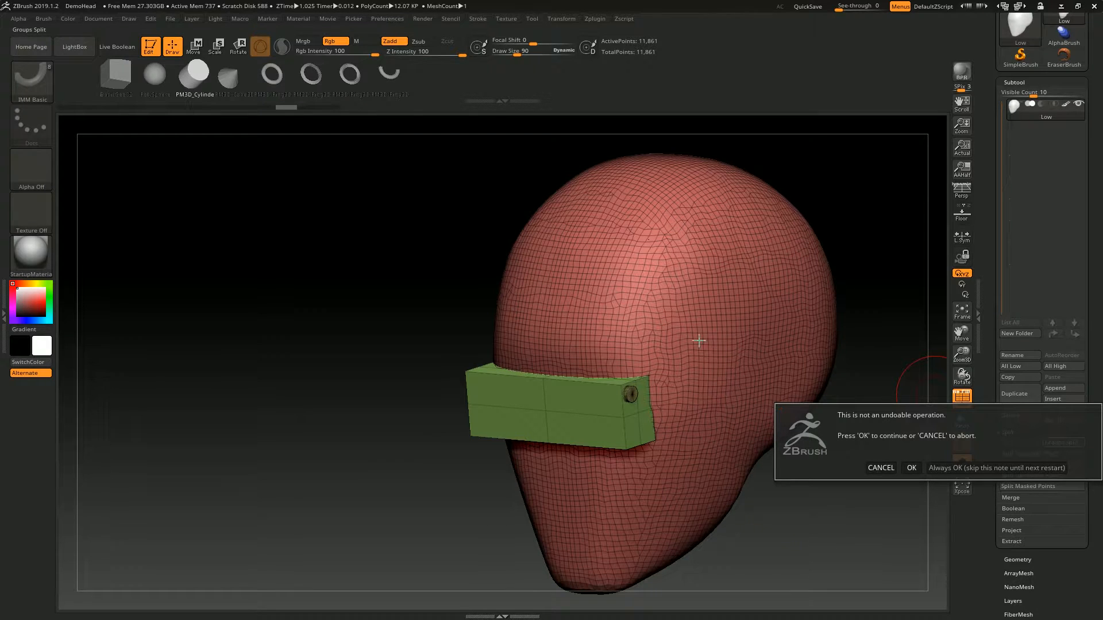
click(912, 468)
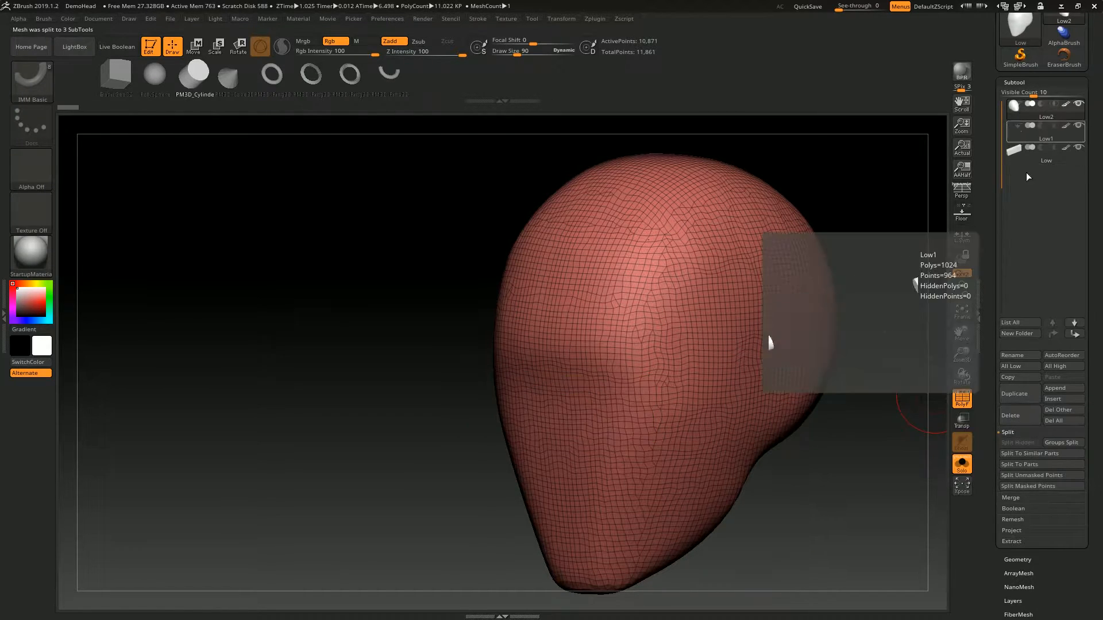
- Show all parts together and examine the separated head, pins and visor subtools one after another
drag(860, 245, 801, 248)
click(1020, 137)
click(1019, 155)
click(1018, 117)
click(1019, 135)
drag(669, 346, 689, 348)
shift+click(689, 342)
drag(815, 313, 619, 340)
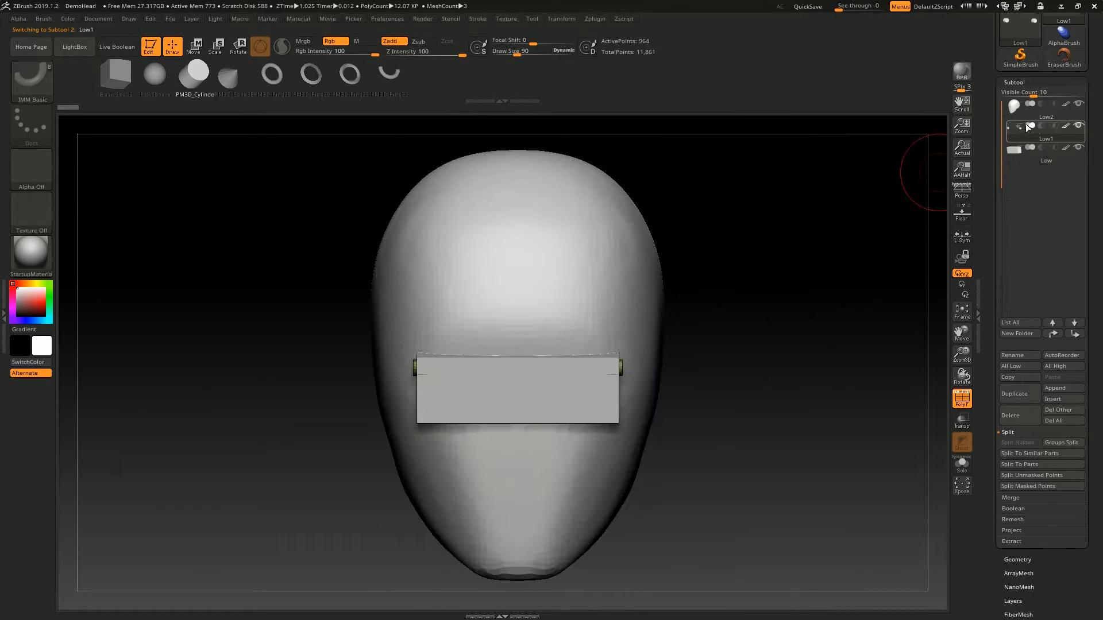
- Merge the pins and visor subtools back down into the head subtool, accepting each non-undoable operation
click(1009, 113)
click(1015, 498)
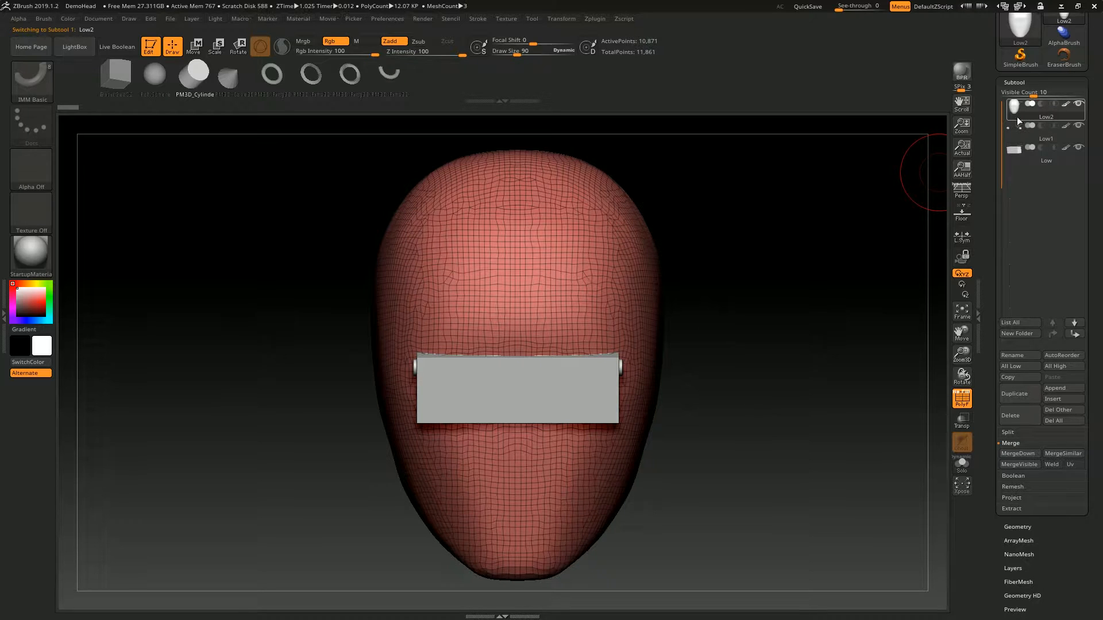
click(1016, 453)
click(910, 476)
drag(804, 253, 942, 169)
click(1018, 453)
click(912, 476)
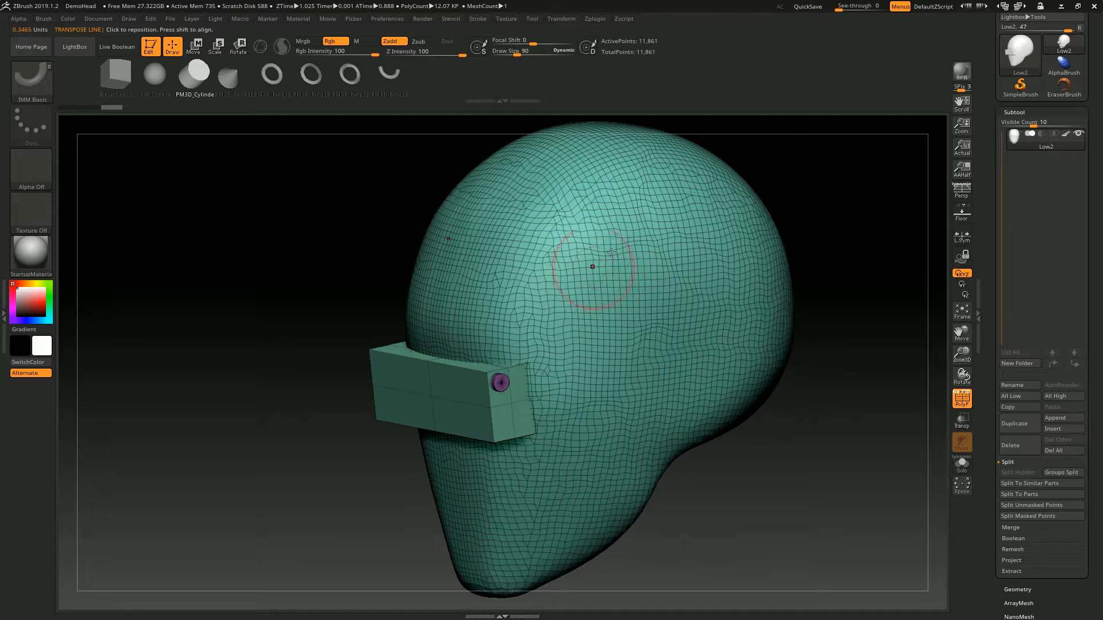
- Mask only the head by topology and split the unmasked visor and pins into a separate subtool
key(w)
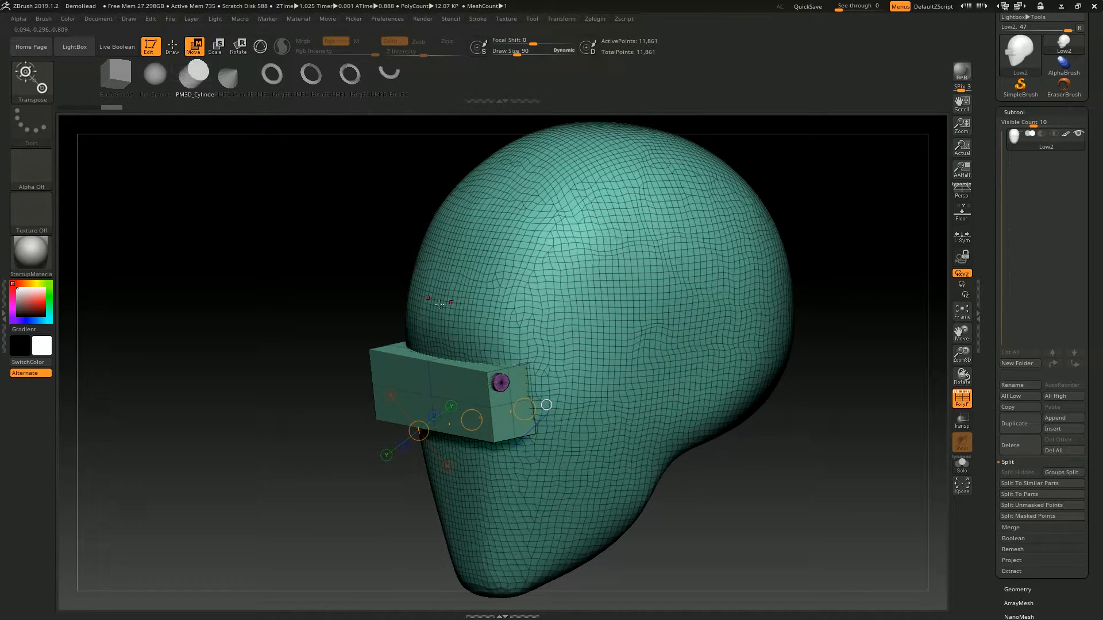
drag(425, 215, 519, 276)
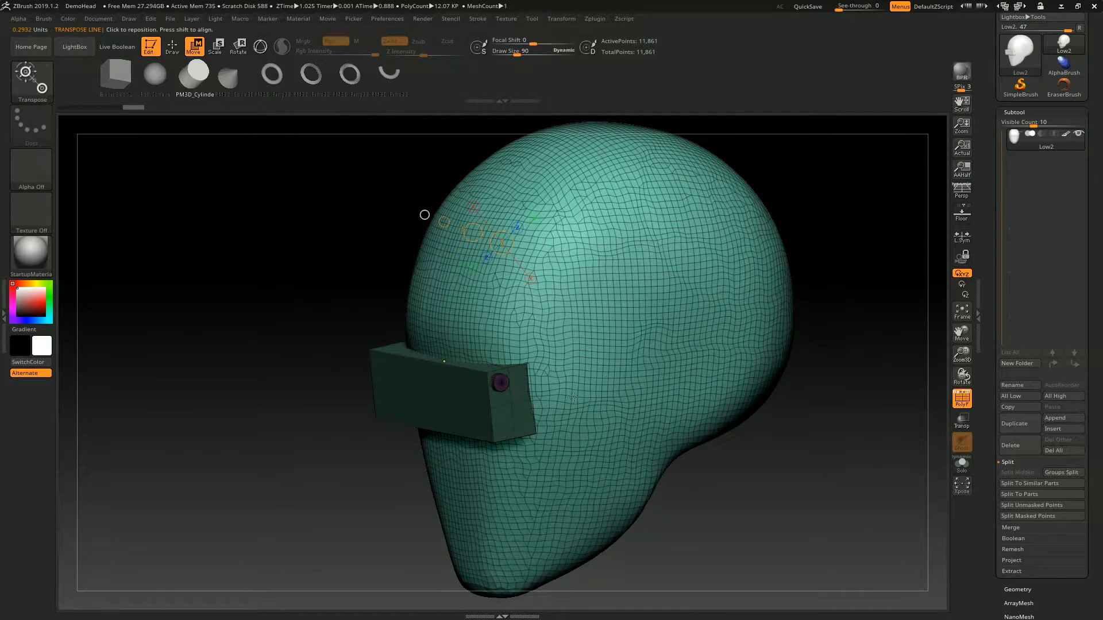
ctrl+click(849, 337)
click(665, 275)
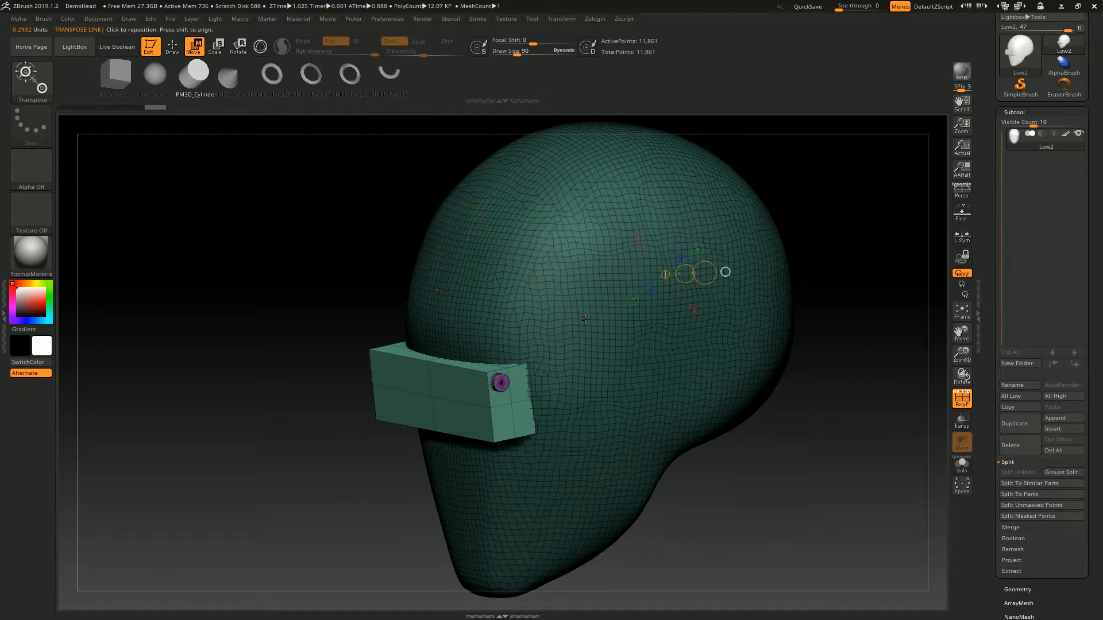
click(1024, 506)
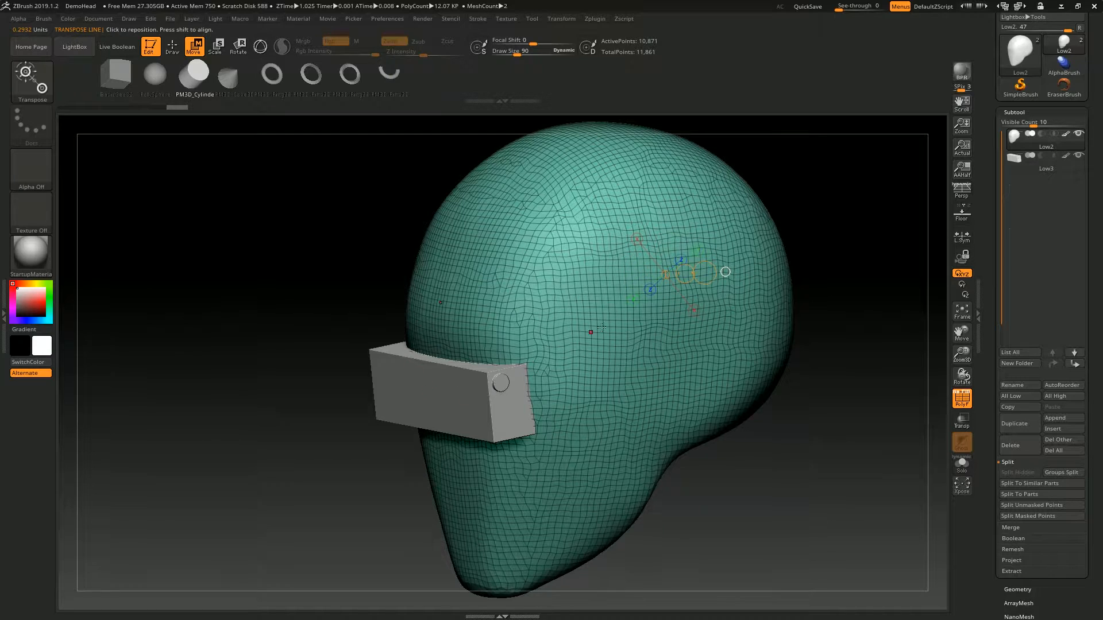
- Select the split-off visor and pins subtool and remove it, keeping only the head
click(1034, 164)
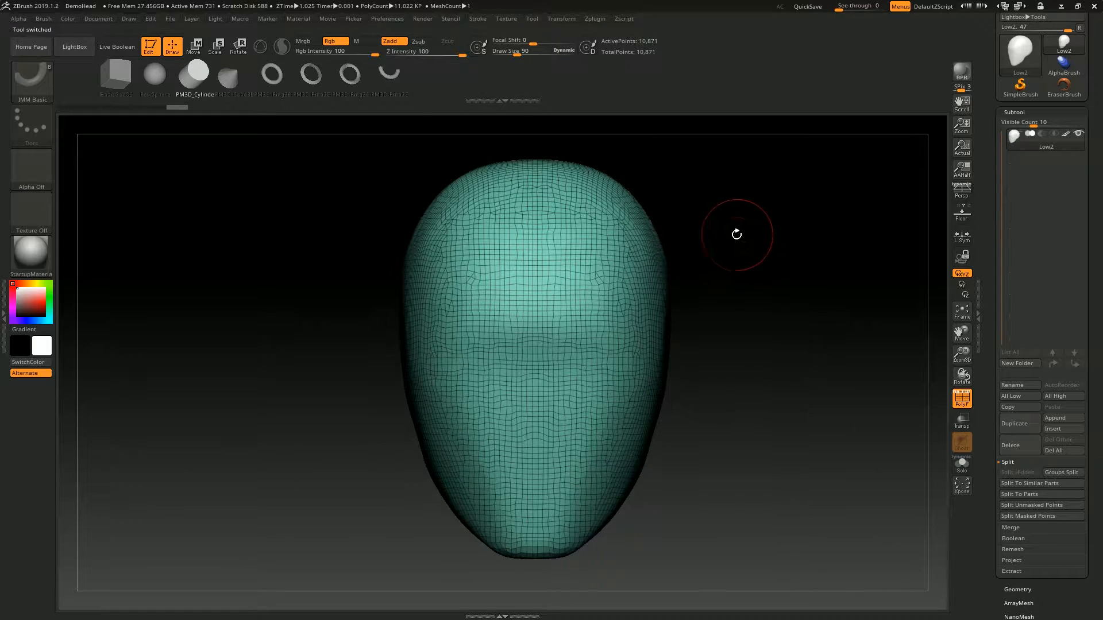
drag(734, 234, 585, 222)
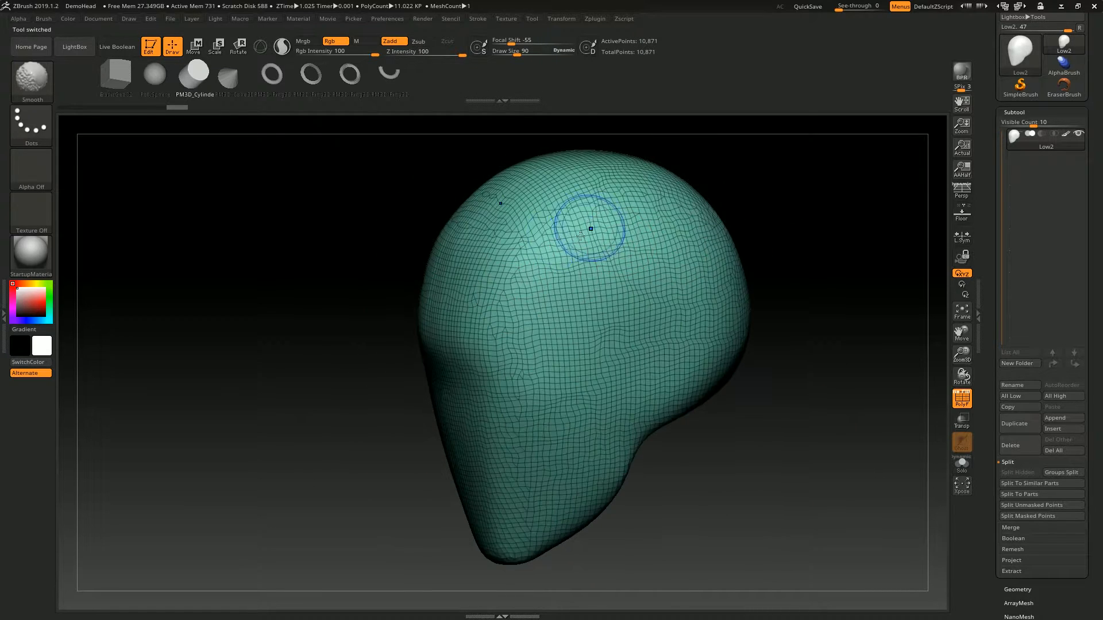
shift+drag(761, 174, 735, 247)
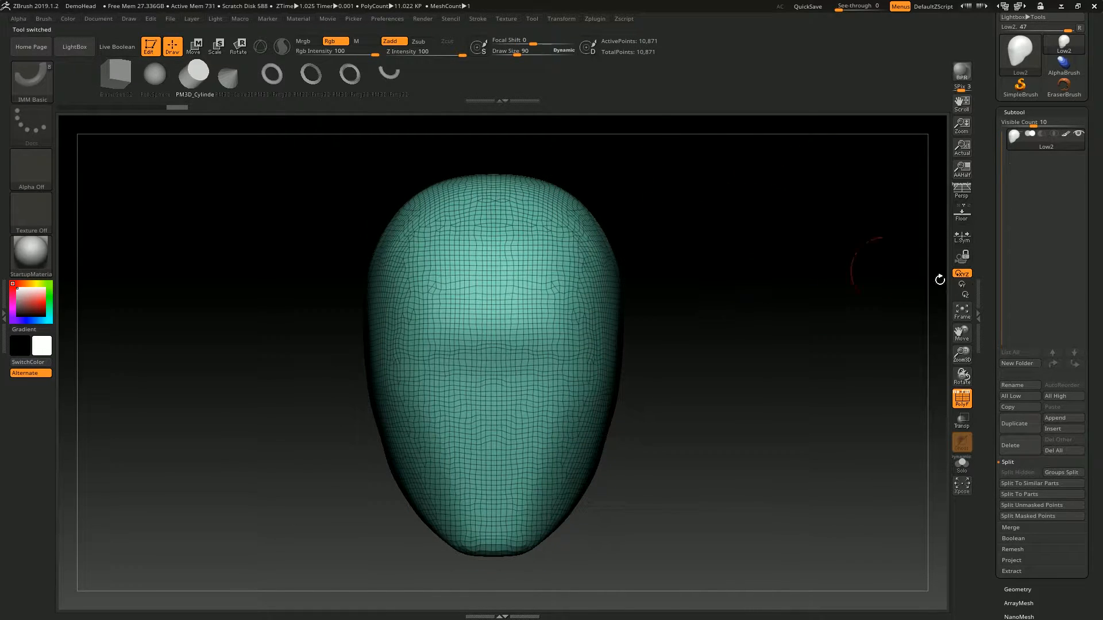
- Insert a Sphere3D as a new subtool below the head and make it the active subtool
click(1023, 462)
drag(896, 344, 924, 330)
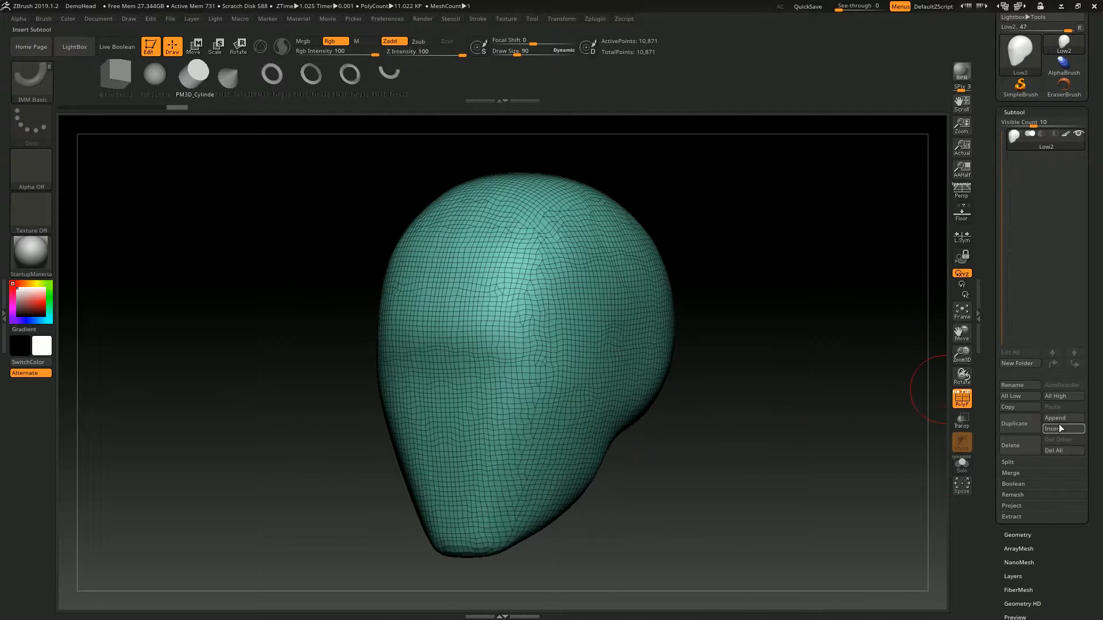
click(1067, 428)
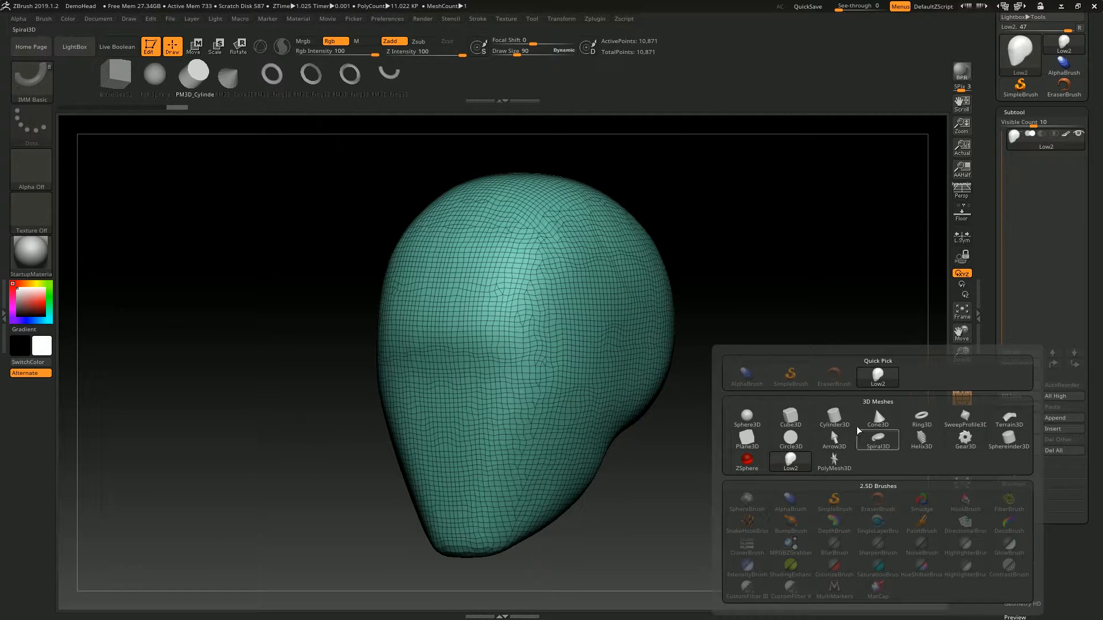
click(747, 418)
click(1017, 112)
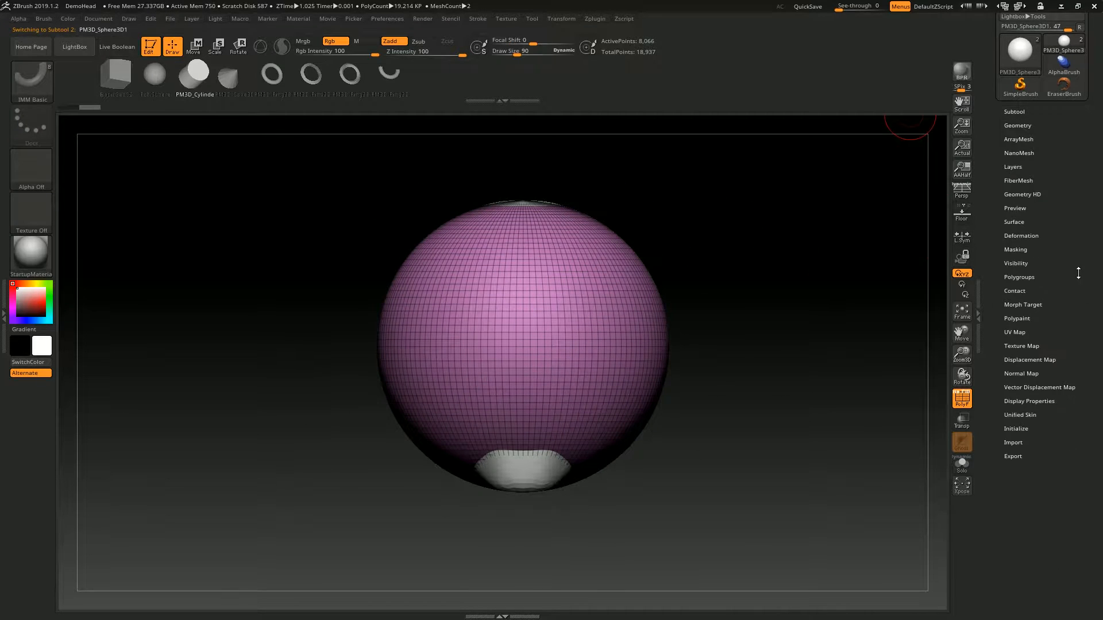
- Shrink the sphere with the Size deformation until it fits inside the head, using transparent display to check it
click(1021, 225)
drag(1044, 377, 1036, 378)
click(961, 421)
shift+drag(853, 356, 746, 343)
drag(1041, 379, 1035, 379)
- Adjust the small sphere's position inside the head, return to Draw mode and turn transparent display off
key(w)
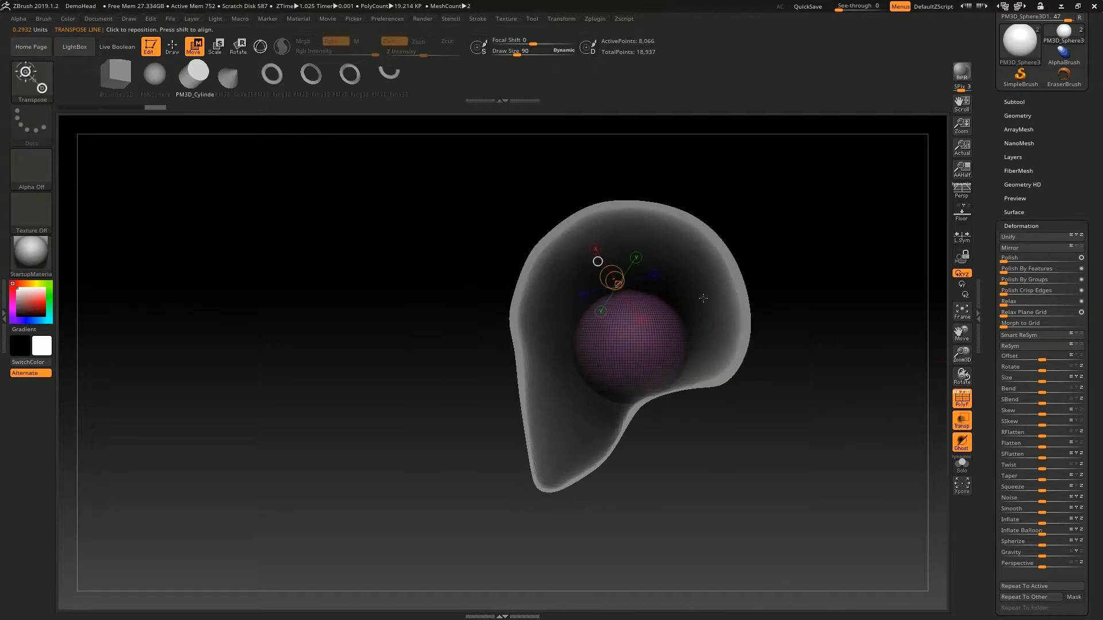
shift+drag(660, 323, 830, 323)
drag(745, 324, 723, 301)
key(q)
mouse_move(837, 212)
mouse_down()
mouse_move(805, 204)
mouse_move(815, 207)
mouse_up()
click(1034, 104)
click(962, 421)
drag(856, 172, 793, 201)
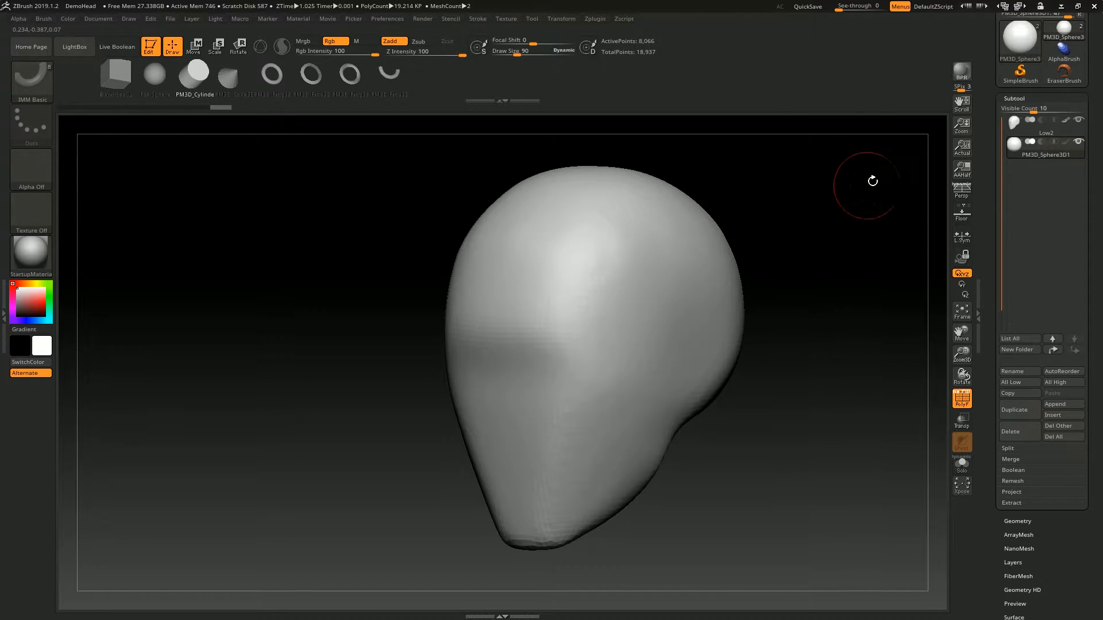
- Try inserting a single cylinder onto the side of the head while the hidden sphere subtool is active
mouse_move(833, 197)
mouse_down()
mouse_move(768, 192)
mouse_move(681, 257)
mouse_move(664, 310)
mouse_up()
drag(821, 238, 901, 213)
drag(901, 146, 993, 132)
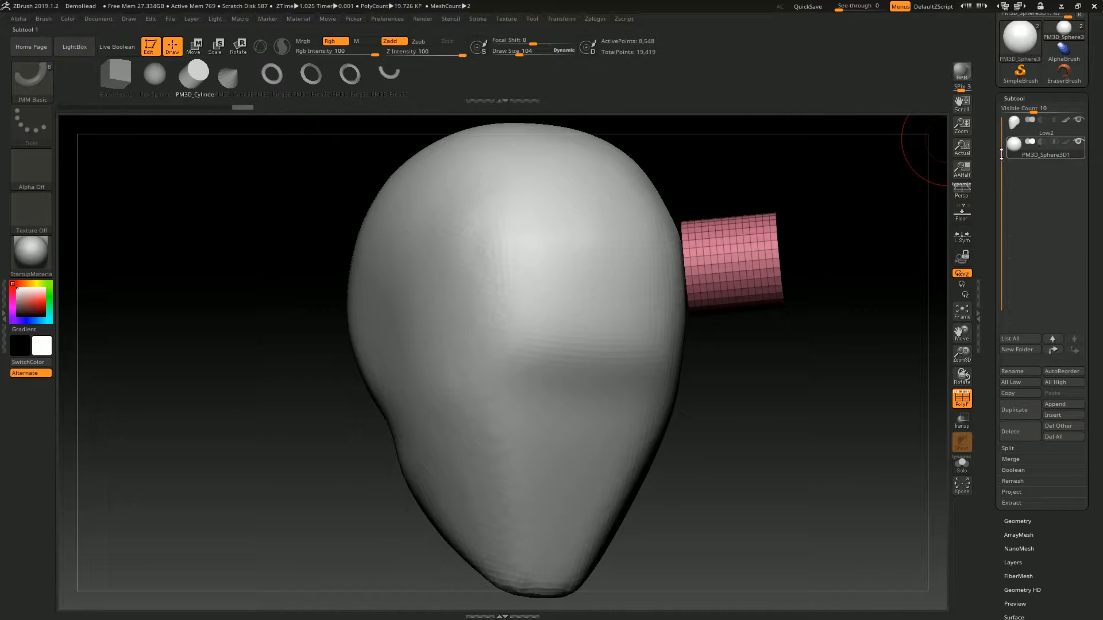
drag(816, 211, 807, 219)
drag(571, 310, 653, 369)
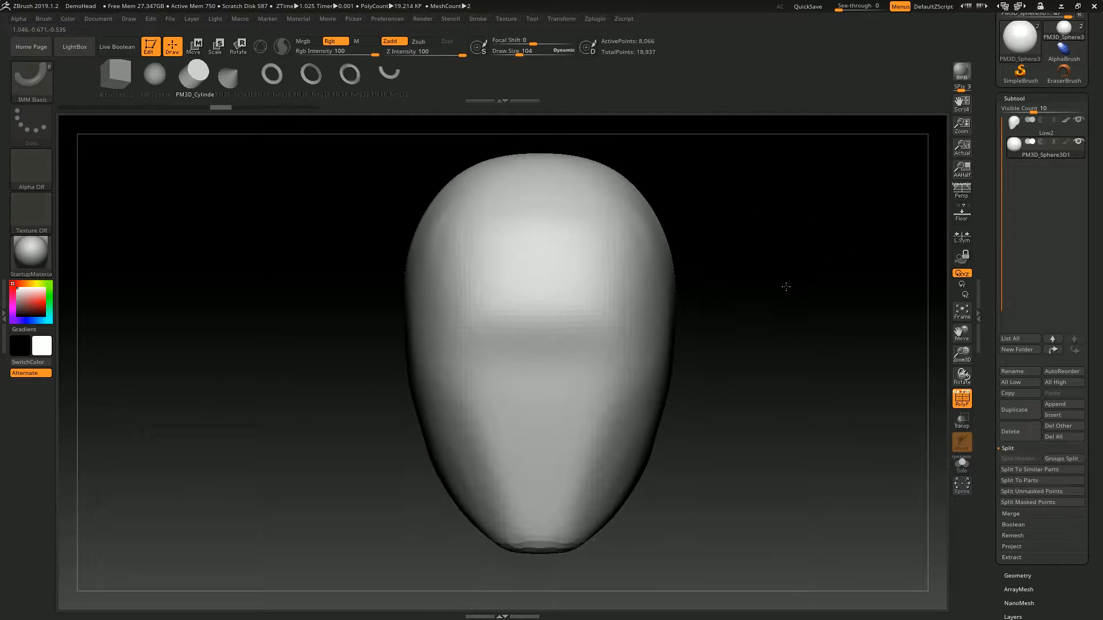
drag(785, 286, 792, 220)
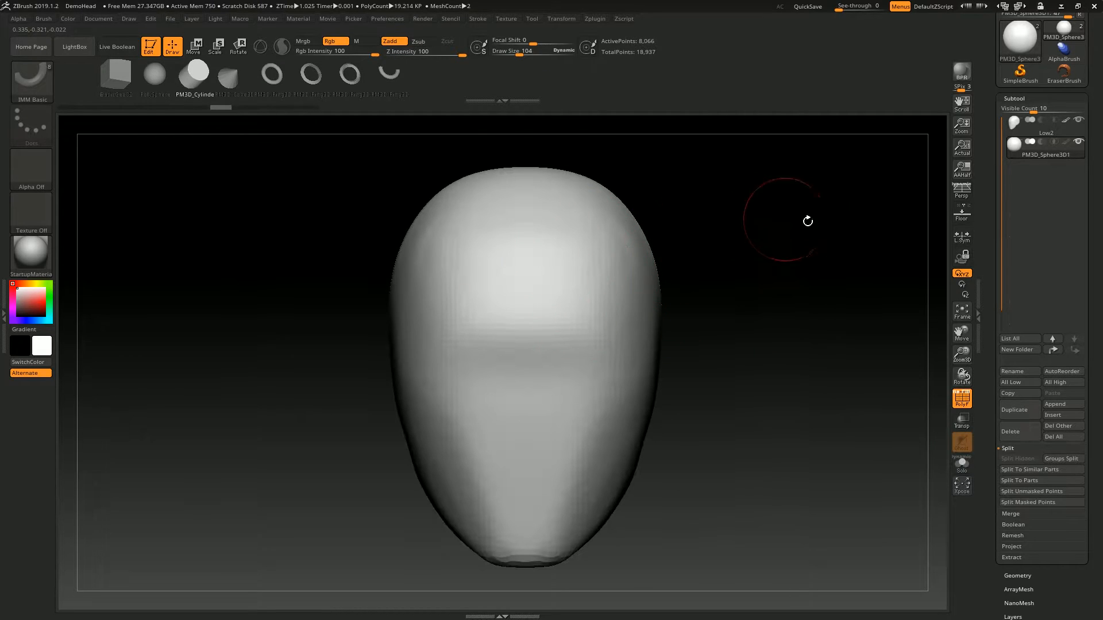
- Insert two mirrored pairs of cylinders, one at the upper sides and one at the lower sides of the head
drag(622, 261, 630, 304)
drag(625, 396, 620, 451)
mouse_move(827, 450)
mouse_down()
mouse_move(396, 338)
mouse_move(632, 402)
mouse_up()
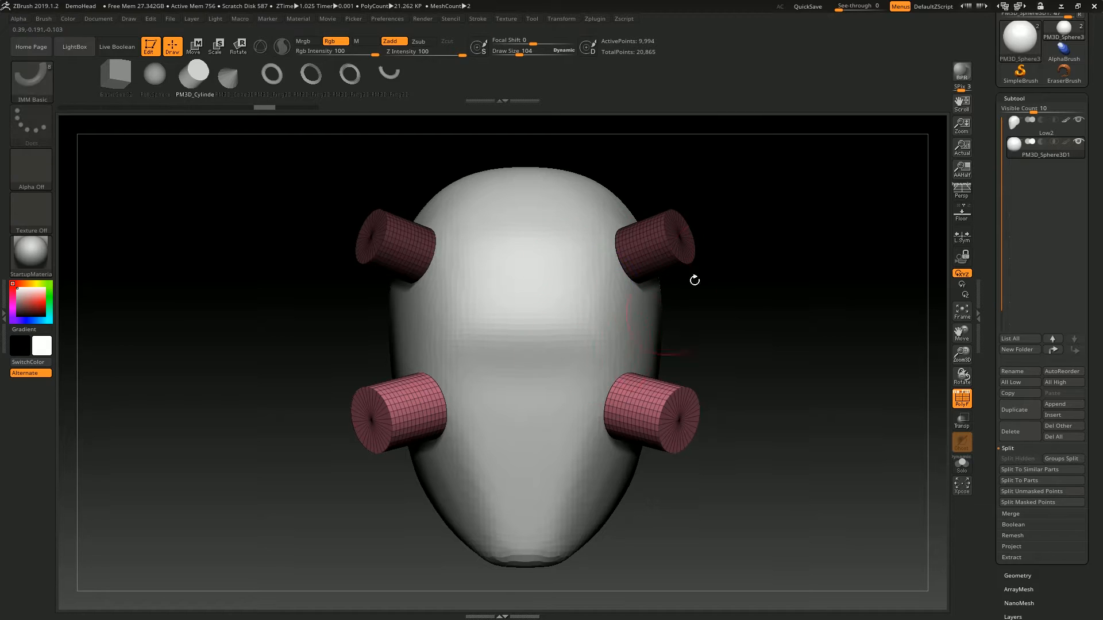
drag(630, 303, 689, 241)
drag(790, 226, 662, 323)
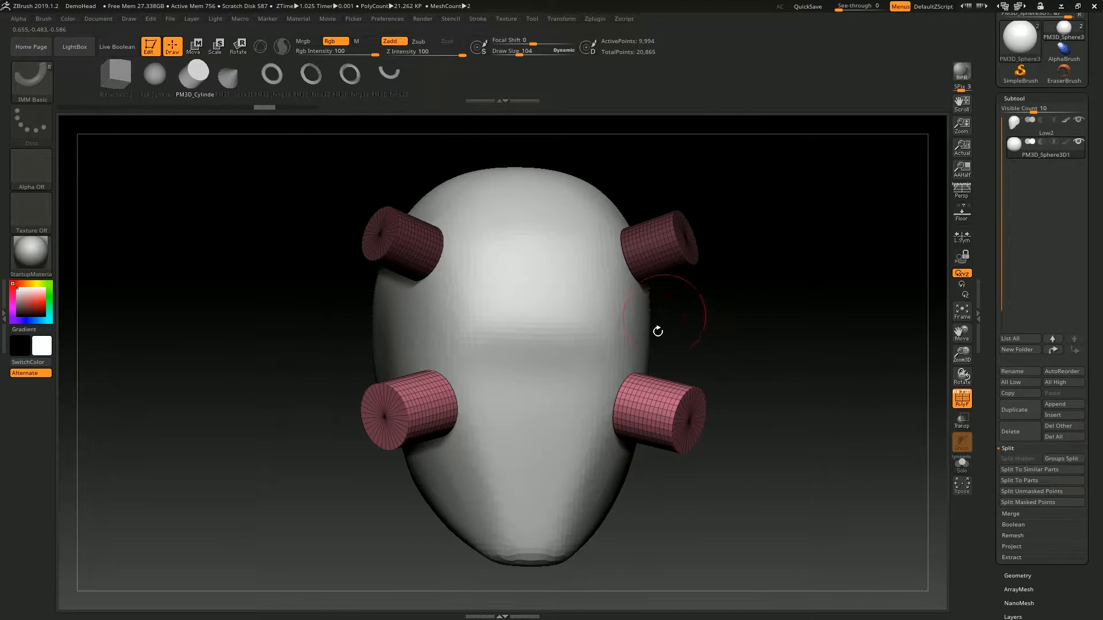
drag(787, 283, 815, 293)
key(alt+s)
key(alt+s)
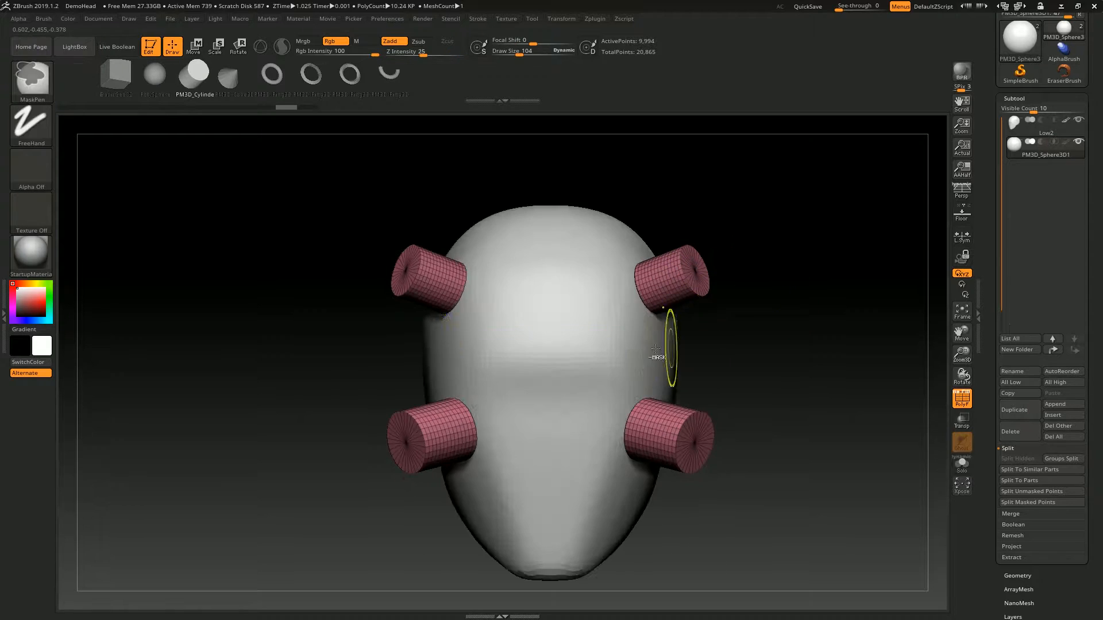
- Replace the four cylinders with one mirrored pair on the head's sides, and turn off the polyframe wireframe
drag(776, 254, 802, 214)
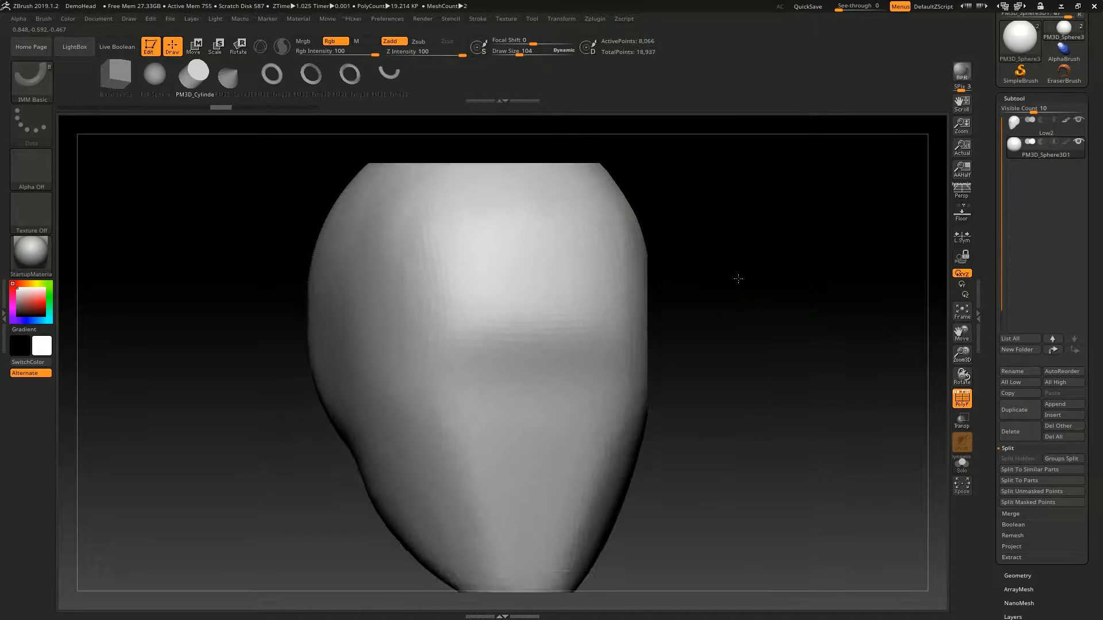
drag(739, 276, 593, 369)
drag(569, 430, 544, 543)
mouse_move(631, 497)
mouse_down()
mouse_move(770, 291)
mouse_move(836, 221)
mouse_up()
alt+drag(752, 313, 591, 293)
key(shift+f)
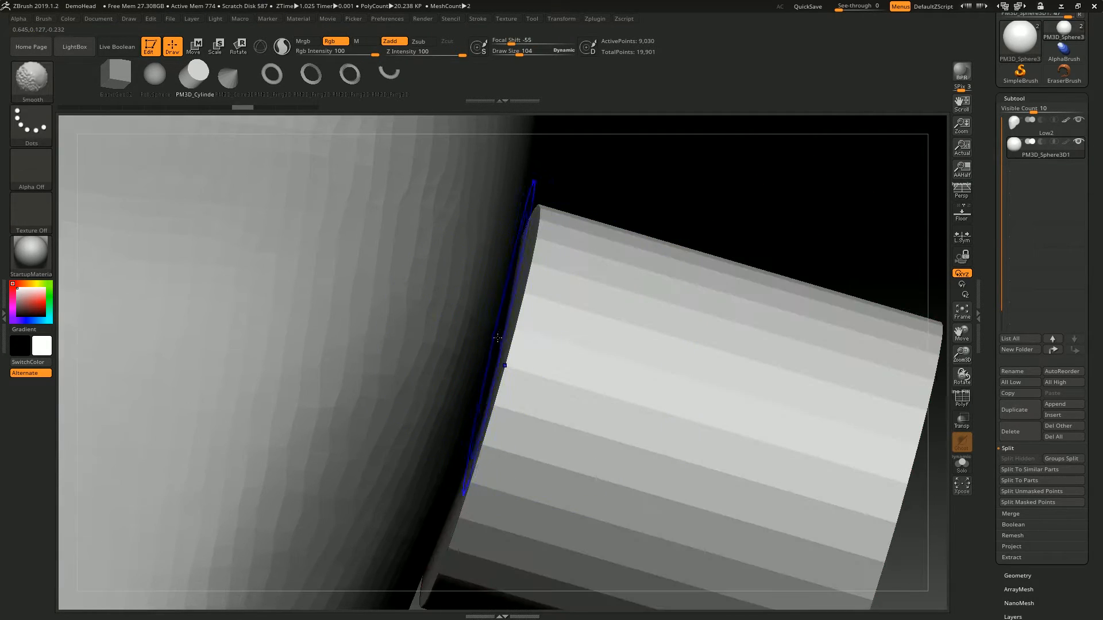
drag(557, 195, 537, 293)
key(f)
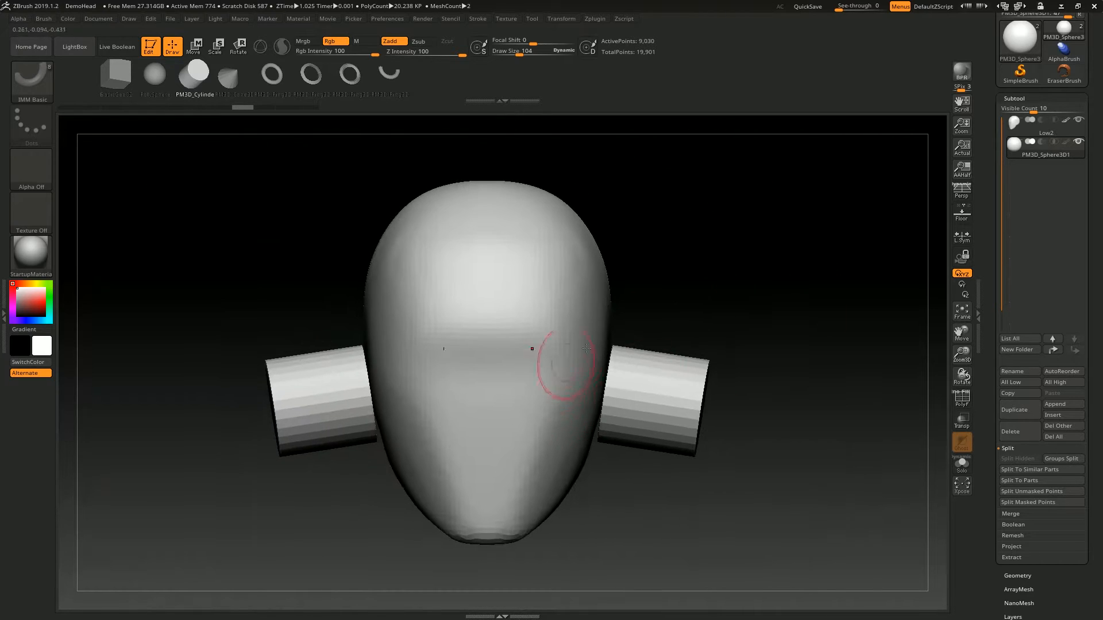
- Dock the Brush palette beside the canvas and expand its Depth settings
click(42, 19)
click(45, 19)
click(40, 29)
click(51, 321)
click(46, 323)
click(44, 324)
click(45, 324)
alt+right_drag(571, 235, 578, 206)
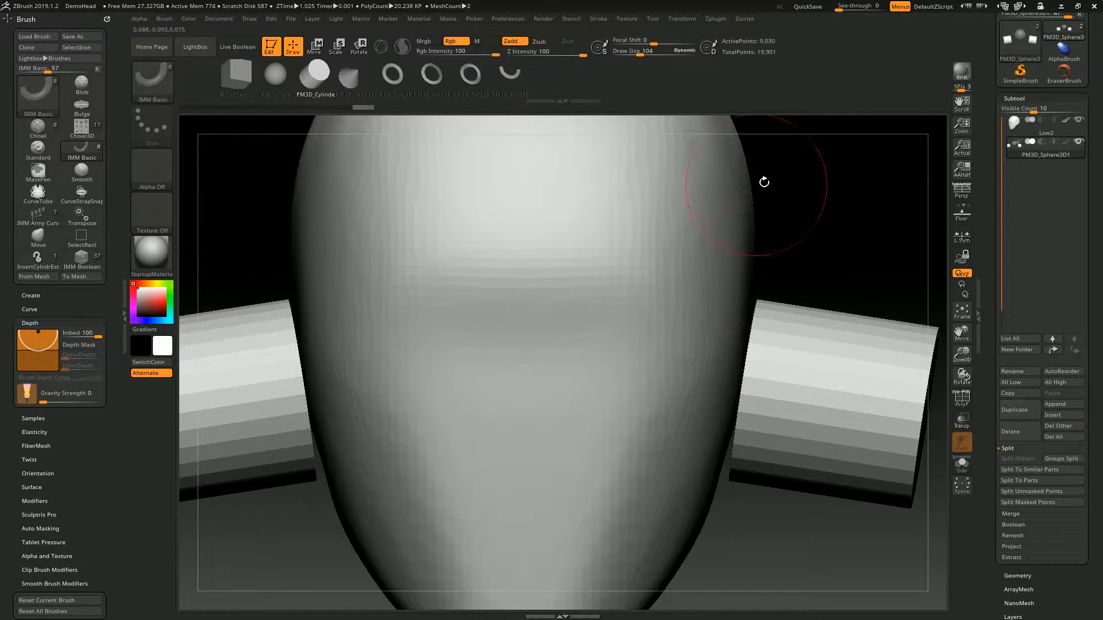
- Try an Imbed depth of about -3 by inserting another mirrored cylinder pair on the head, and undo the insertion
drag(38, 332, 39, 347)
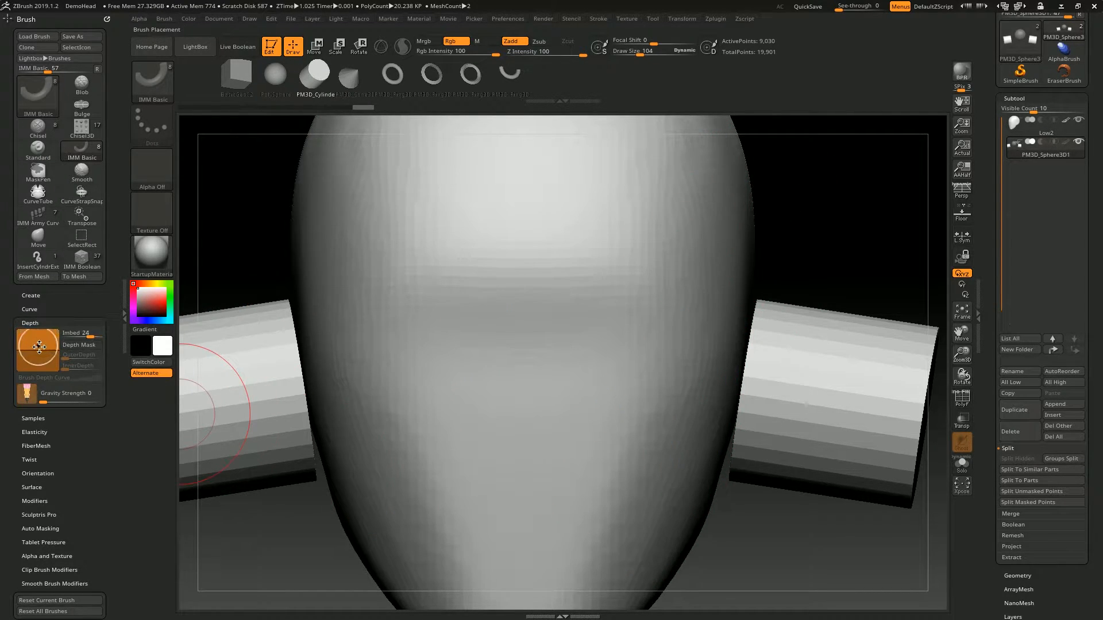
drag(258, 265, 356, 224)
drag(488, 316, 546, 356)
mouse_move(247, 184)
mouse_down()
mouse_move(392, 410)
mouse_move(392, 347)
mouse_up()
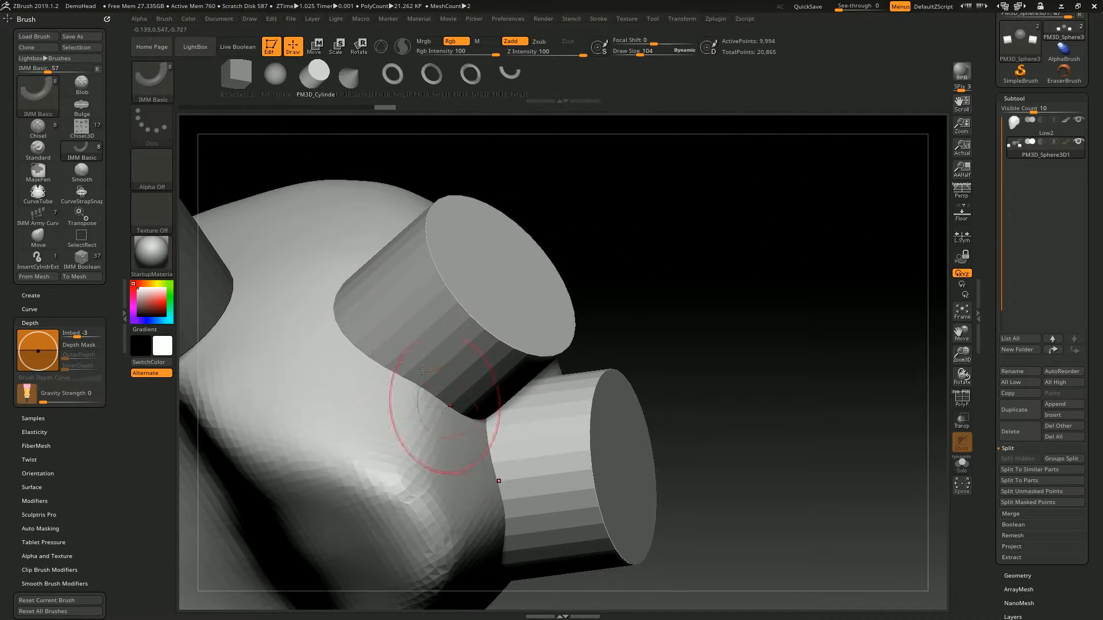
key(ctrl+z)
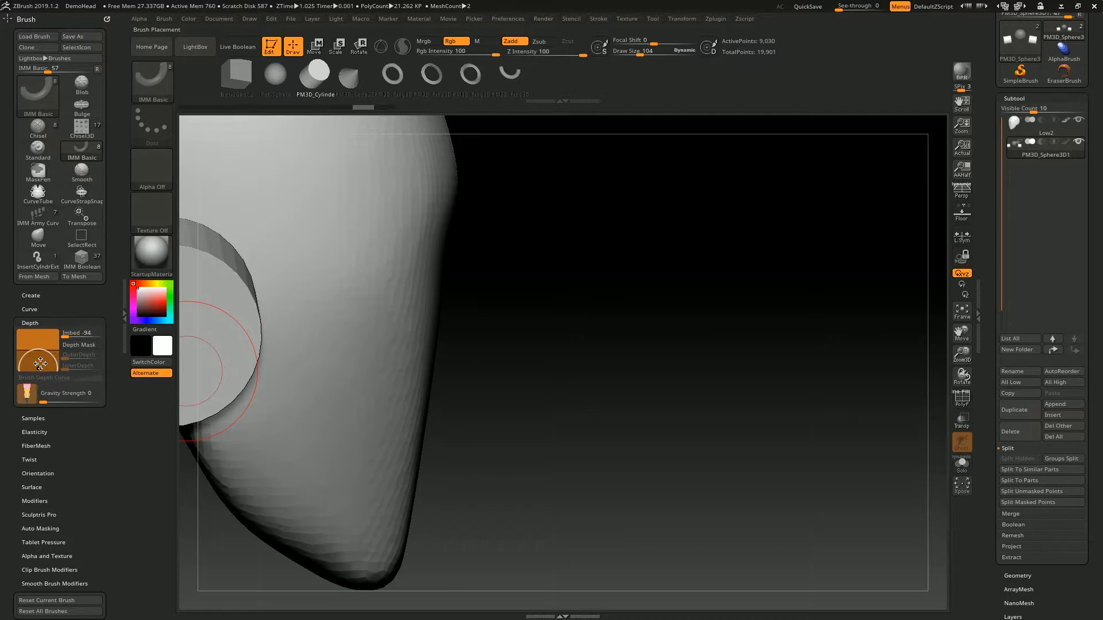
- Test how different Imbed depths, starting around -94, place inserted cylinders on the head, undoing the test insertions
right_drag(362, 256, 401, 272)
drag(398, 271, 481, 285)
right_drag(528, 264, 674, 239)
mouse_move(375, 254)
right_down()
mouse_move(423, 315)
mouse_move(622, 340)
mouse_move(460, 323)
mouse_move(468, 260)
mouse_move(558, 294)
right_up()
key(ctrl+z)
drag(517, 328, 556, 365)
key(ctrl+z)
drag(529, 326, 569, 356)
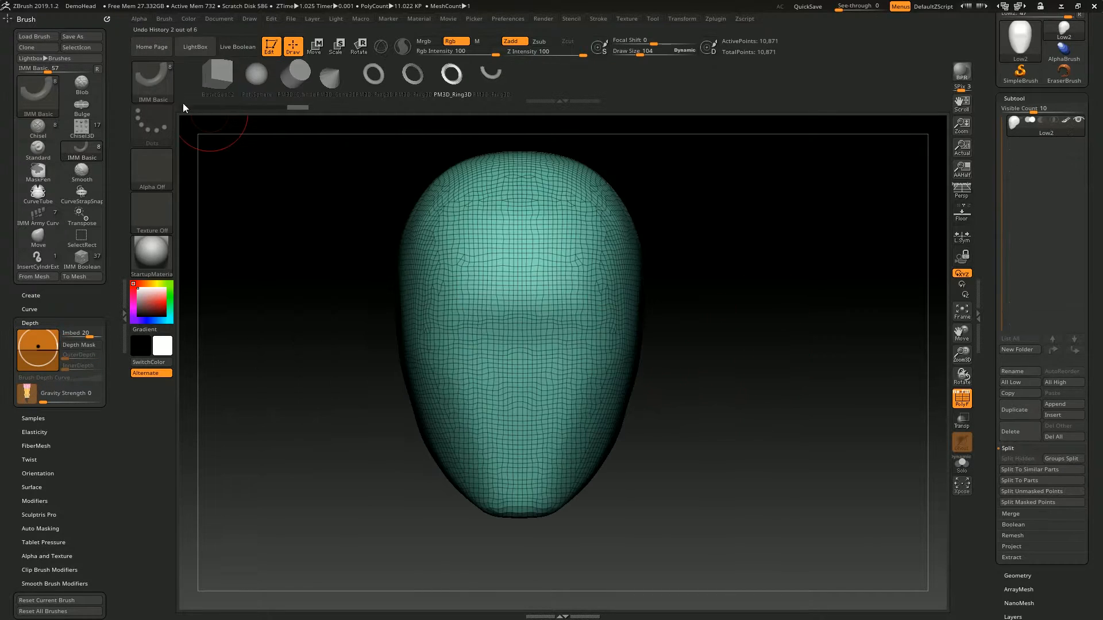
- Switch to the IMM BParts insert brush and choose its Nose mesh
key(b)
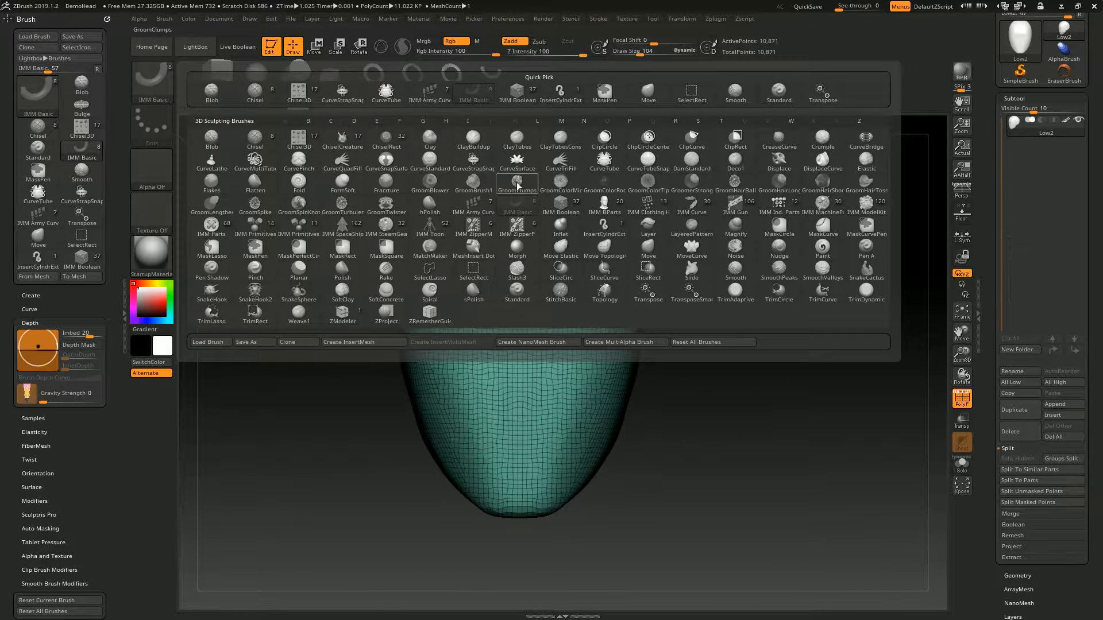
key(i)
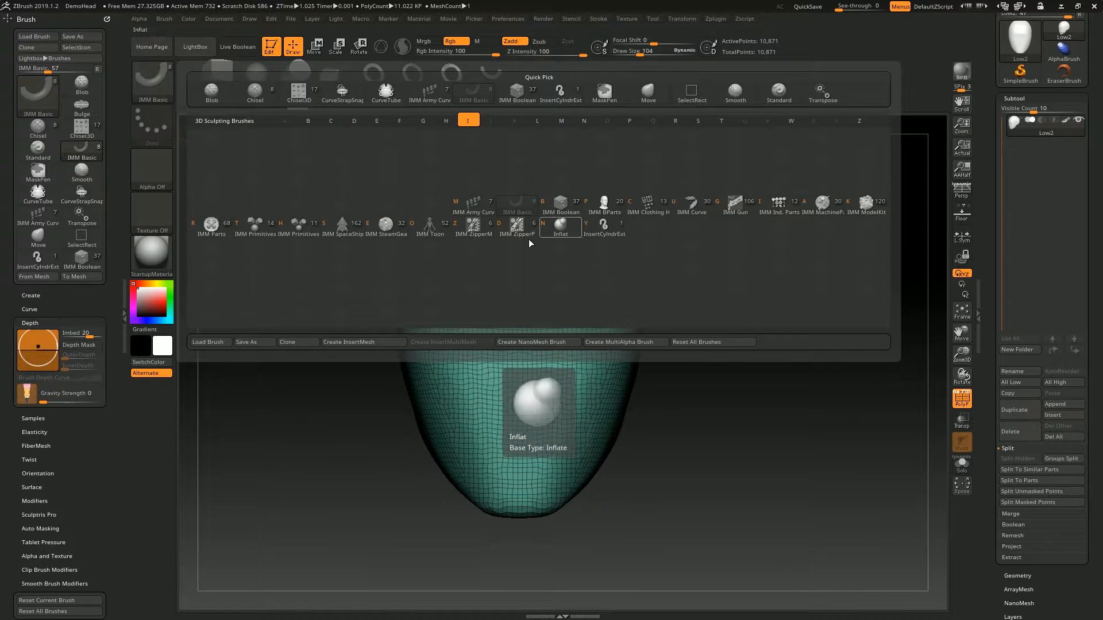
click(608, 206)
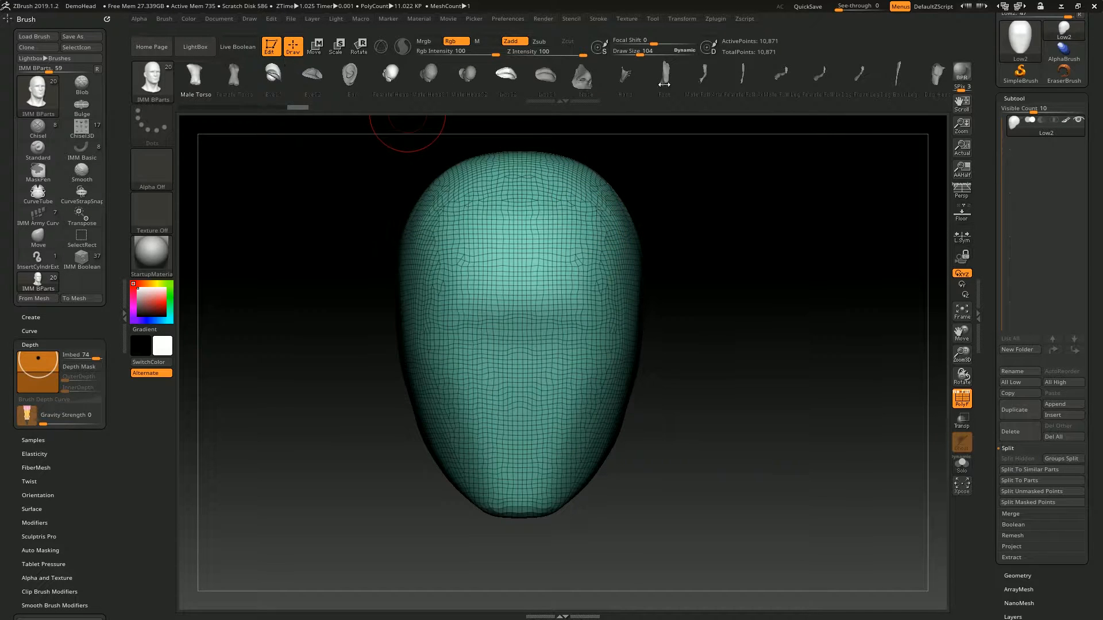
mouse_move(614, 77)
mouse_down()
mouse_move(595, 81)
mouse_move(625, 70)
mouse_up()
click(512, 75)
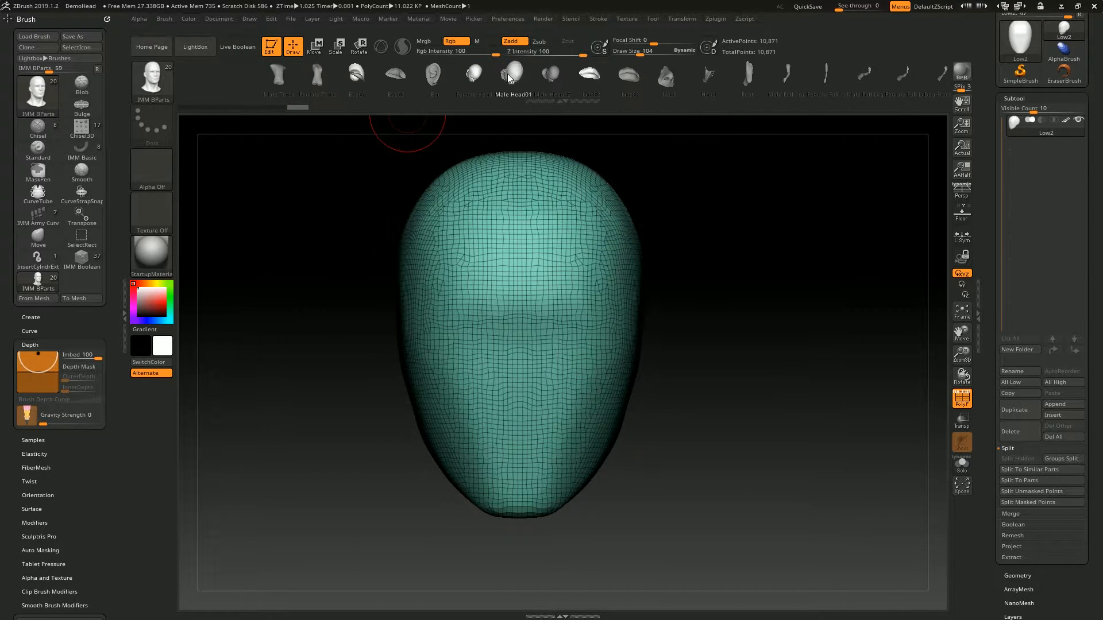
mouse_move(467, 74)
mouse_down()
mouse_move(525, 76)
mouse_move(465, 85)
mouse_move(568, 91)
mouse_move(550, 86)
mouse_up()
mouse_move(744, 140)
alt+mouse_down()
mouse_move(761, 181)
mouse_move(817, 189)
mouse_move(800, 177)
alt+mouse_up()
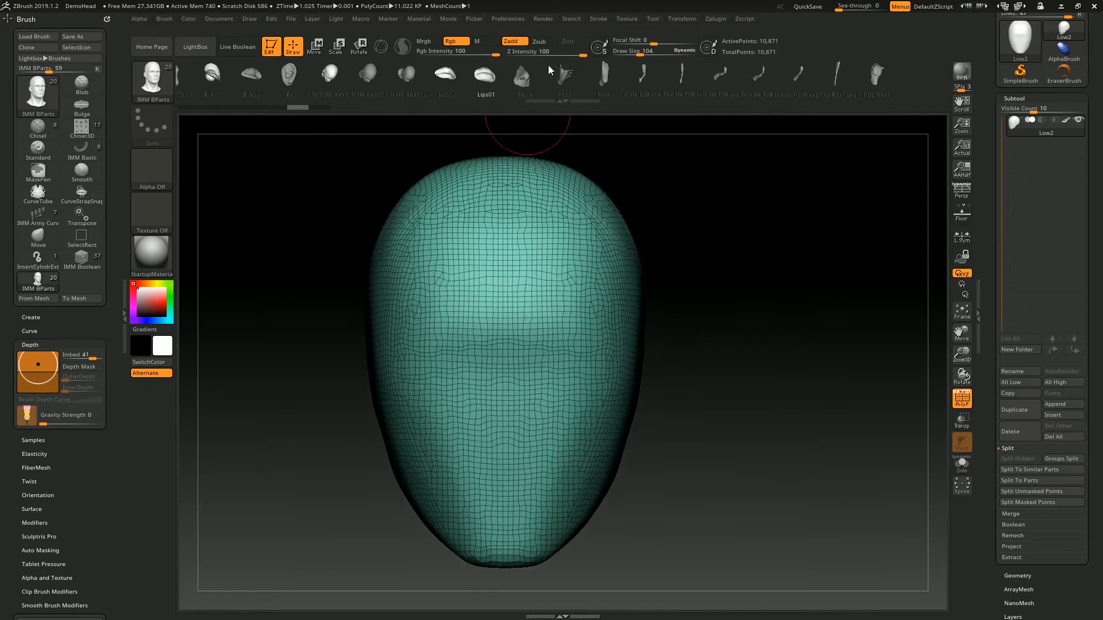
click(521, 74)
- Insert the nose at the lower centre of the head's face
click(505, 420)
drag(661, 419, 631, 402)
shift+drag(709, 310, 776, 320)
- Move the inserted nose forward off the face and examine the open mesh at its back
key(w)
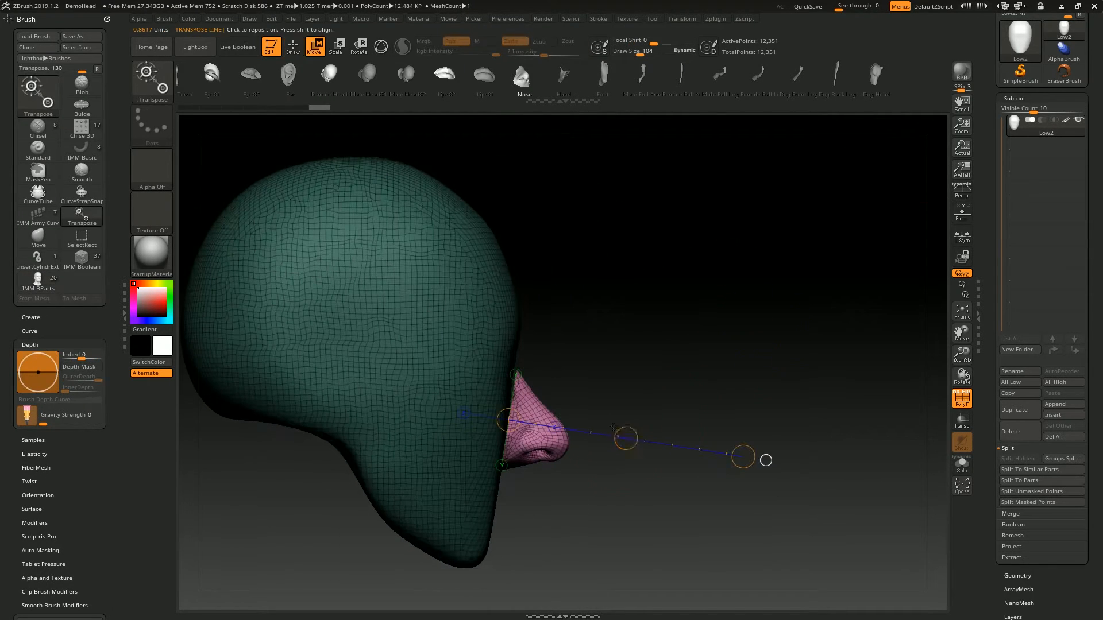
drag(625, 438, 742, 436)
key(q)
alt+drag(731, 350, 804, 375)
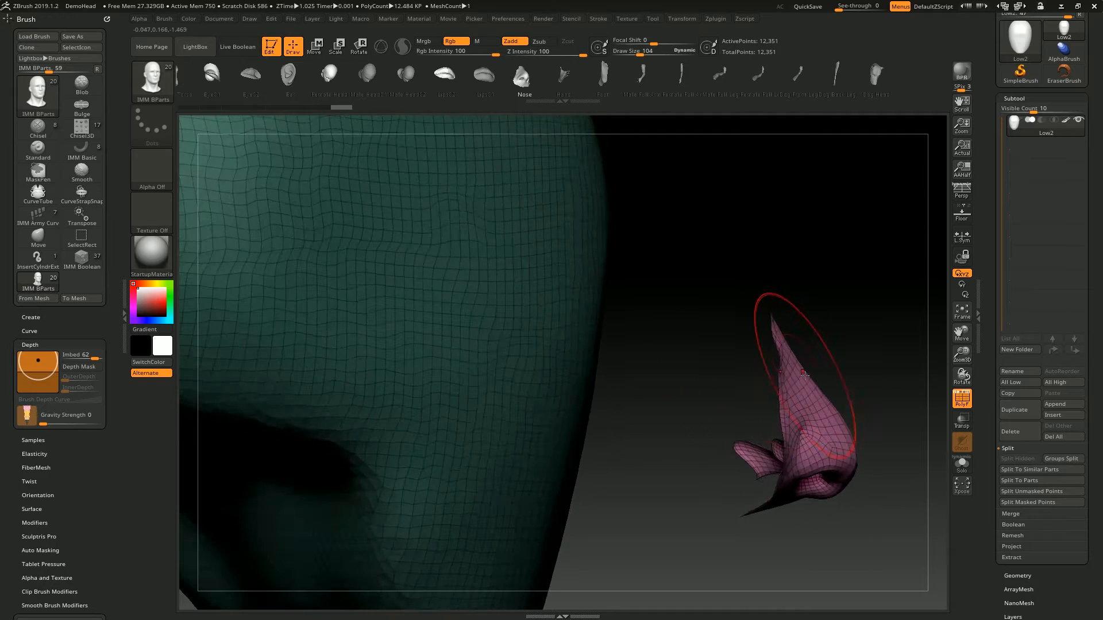
drag(711, 495, 765, 293)
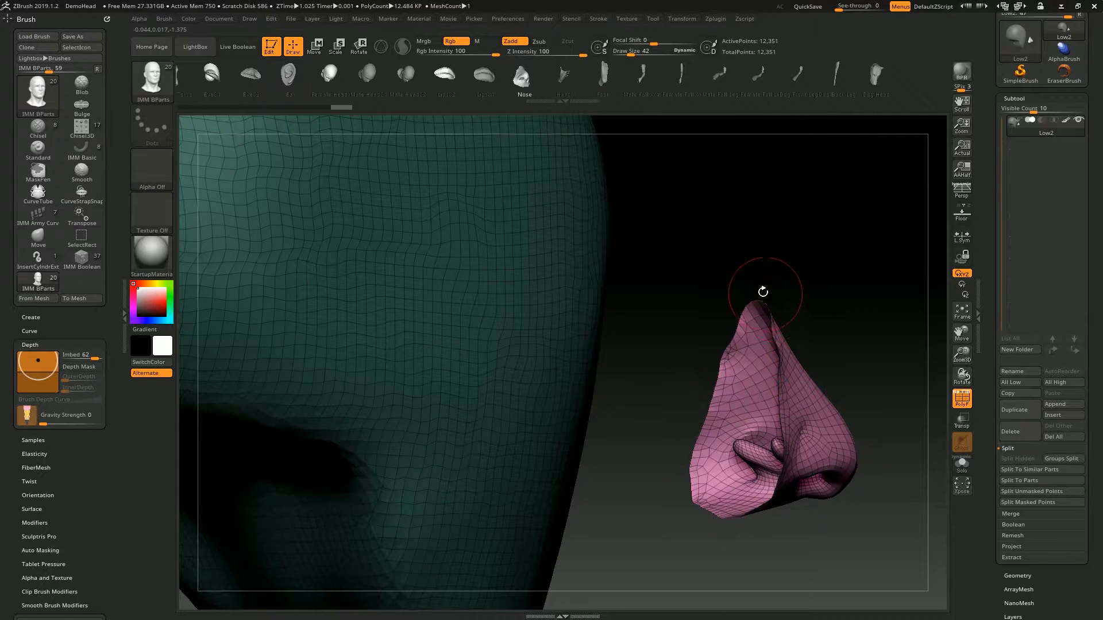
drag(696, 472, 778, 392)
drag(769, 435, 754, 329)
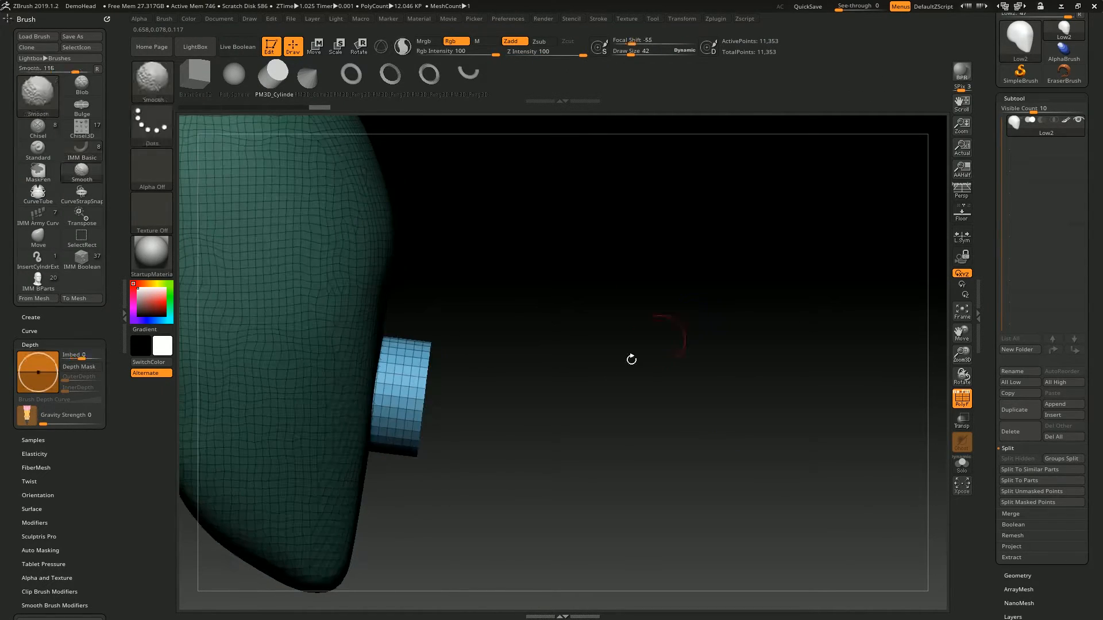
- Insert an IMM Basic cylinder on the face and move it off the surface to compare its back
key(w)
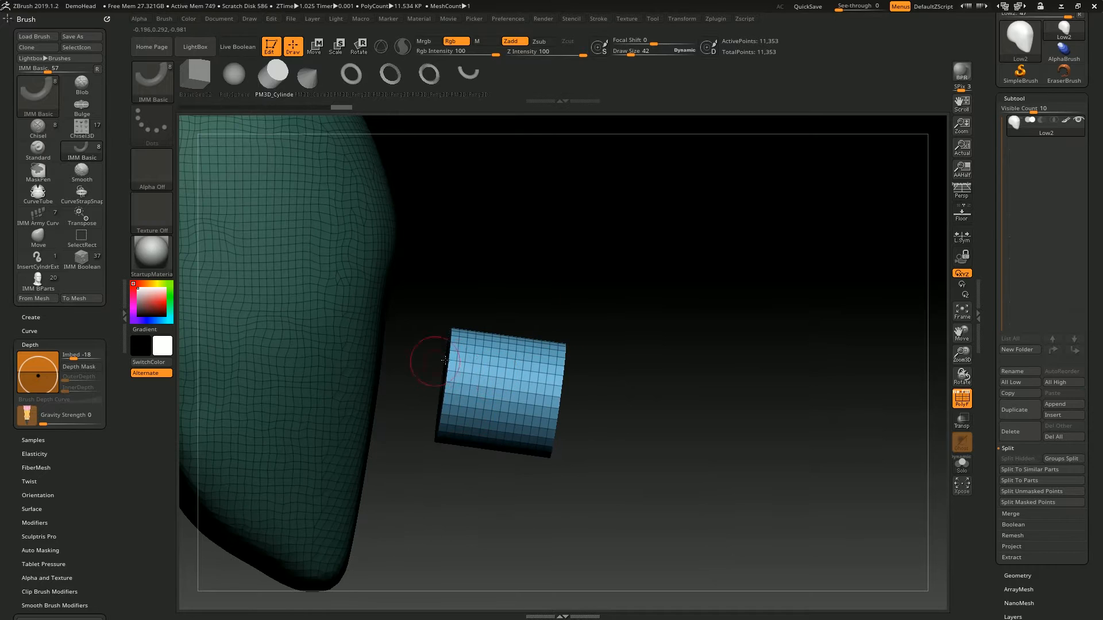
drag(439, 359, 522, 344)
mouse_move(591, 377)
mouse_down()
mouse_move(460, 381)
mouse_move(577, 276)
mouse_move(669, 308)
mouse_up()
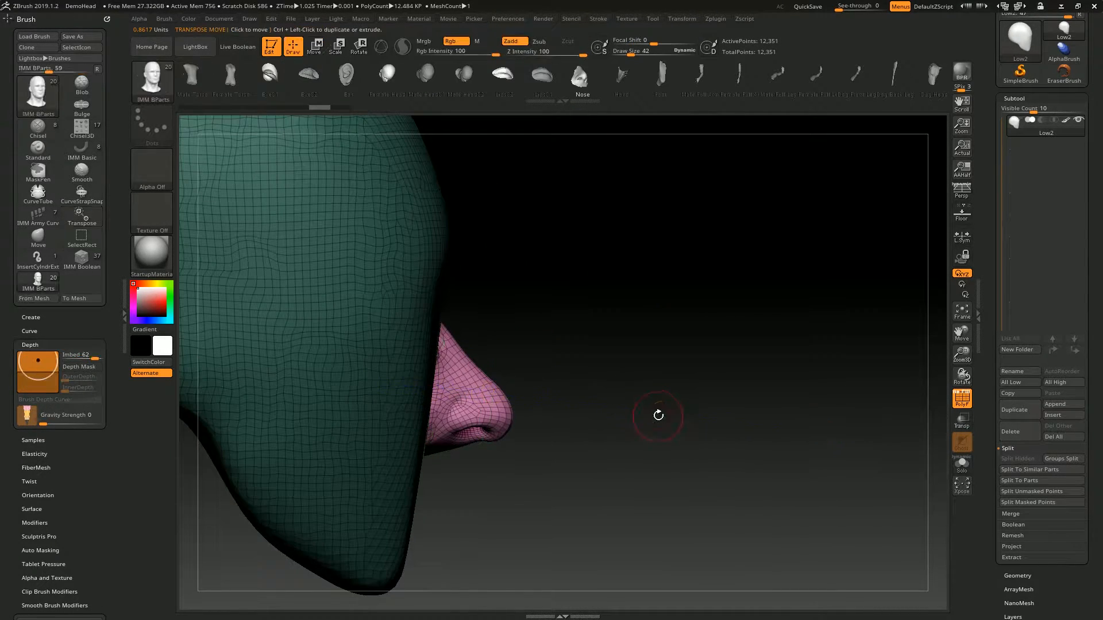
- Insert the IMM BParts Nose mesh on the face and move it forward off the surface
key(q)
key(w)
drag(660, 419, 590, 352)
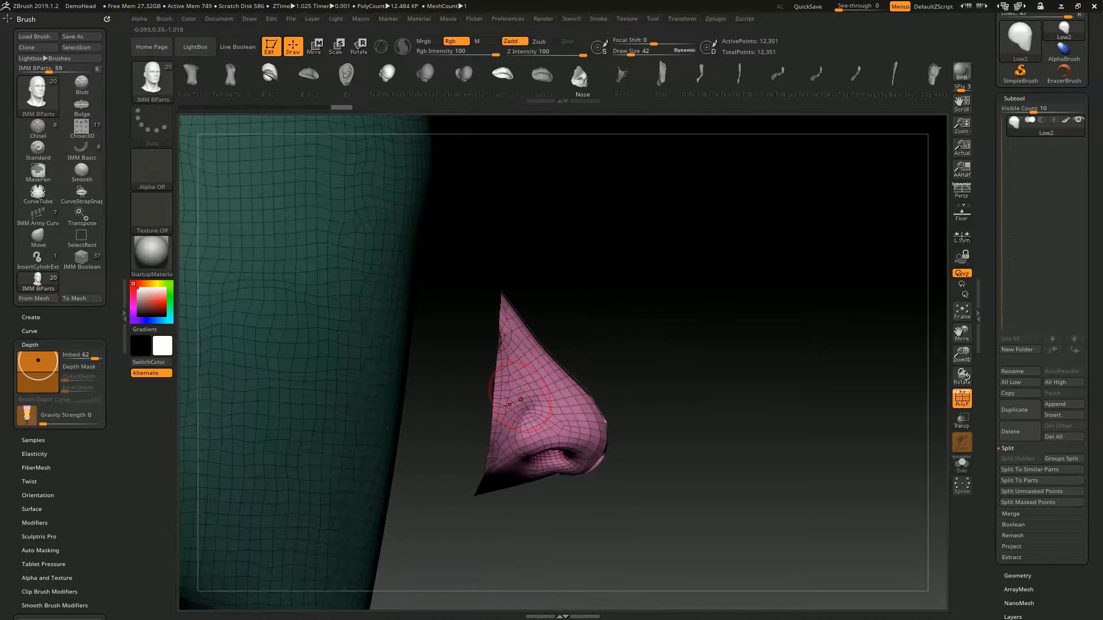
- Examine the open back of the nose and undo its insertion
drag(499, 376, 428, 259)
drag(529, 310, 483, 374)
key(ctrl+z)
key(ctrl+z)
alt+right_drag(438, 349, 478, 386)
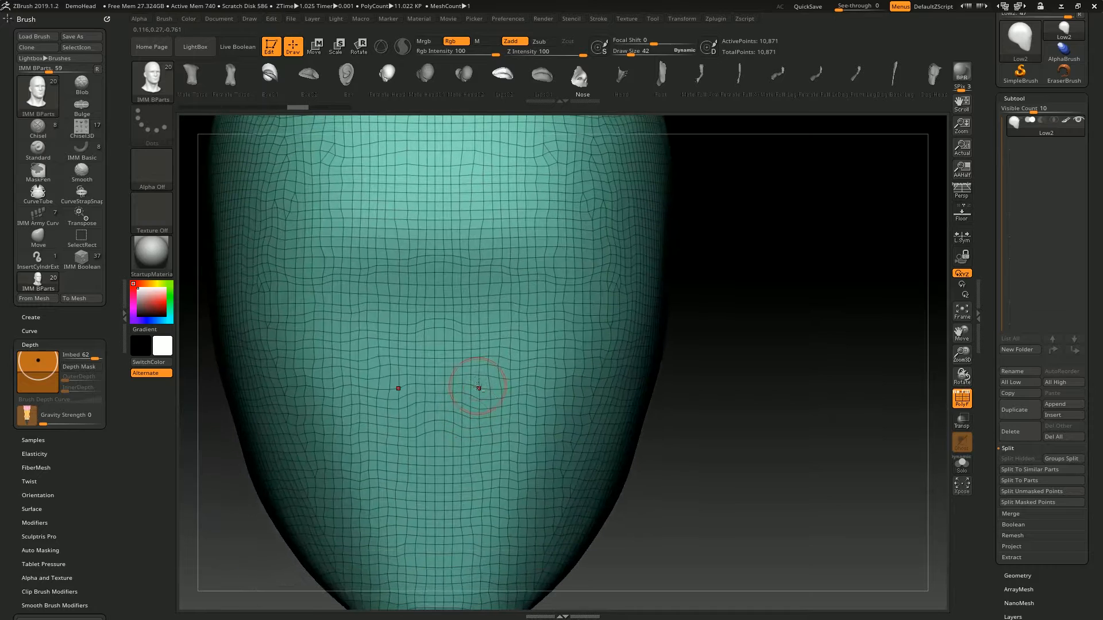
- Paint a symmetrical mask over the nose area at the centre of the lower face
alt+drag(718, 357, 727, 321)
right_drag(321, 313, 381, 327)
drag(817, 212, 867, 180)
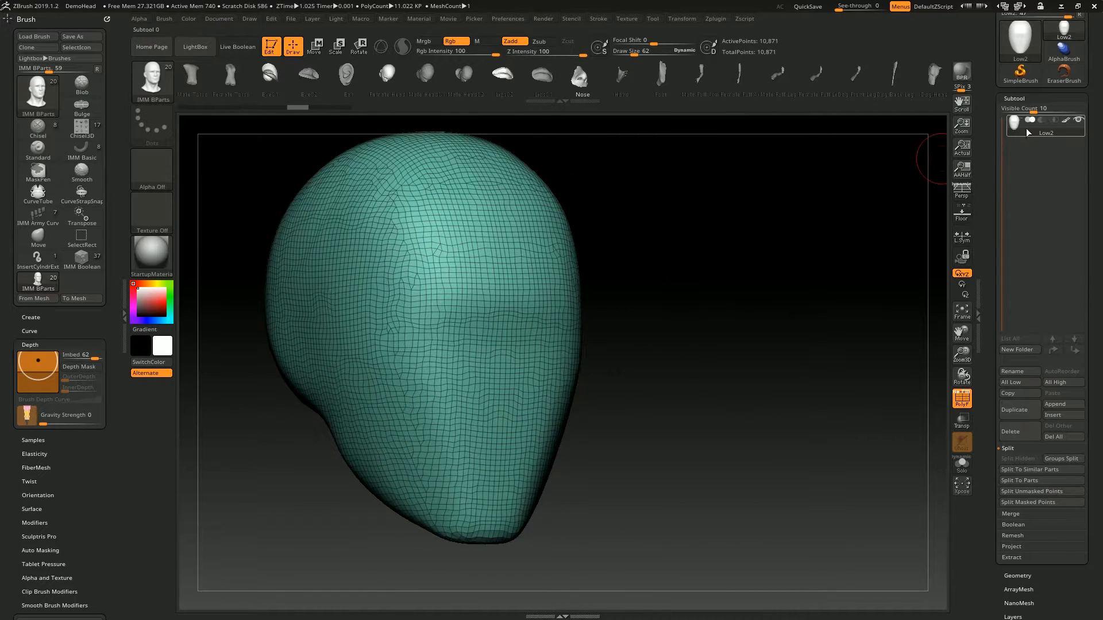
shift+drag(644, 386, 616, 384)
mouse_move(487, 366)
ctrl+mouse_down()
mouse_move(458, 382)
mouse_move(486, 406)
mouse_move(511, 406)
ctrl+mouse_up()
ctrl+drag(751, 388, 761, 402)
mouse_move(511, 357)
ctrl+mouse_down()
mouse_move(448, 393)
mouse_move(505, 371)
ctrl+mouse_up()
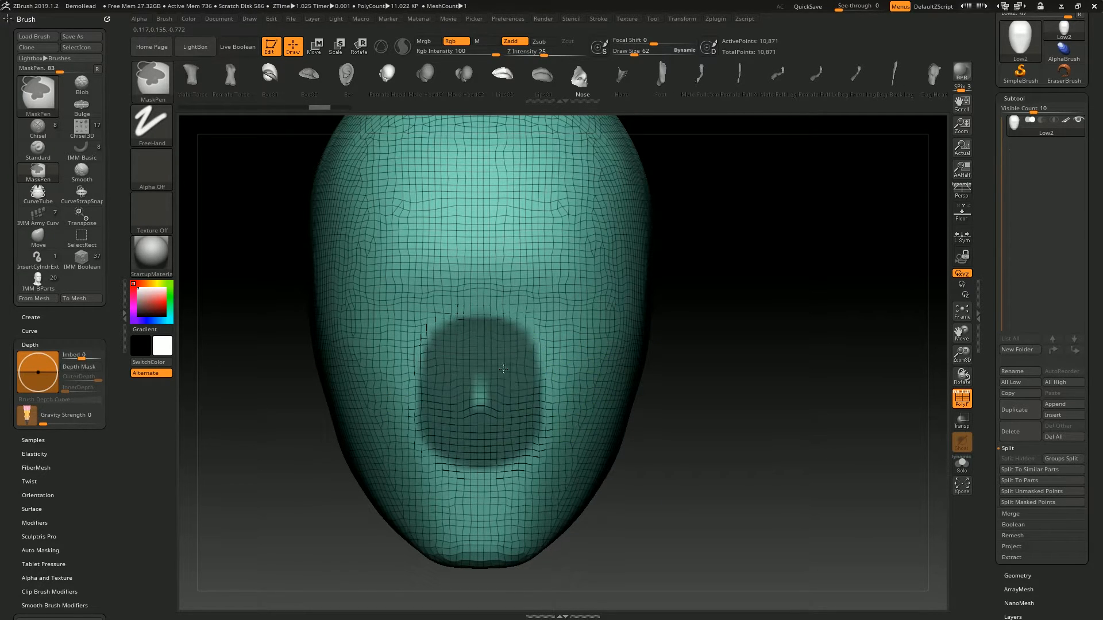
ctrl+drag(505, 371, 483, 396)
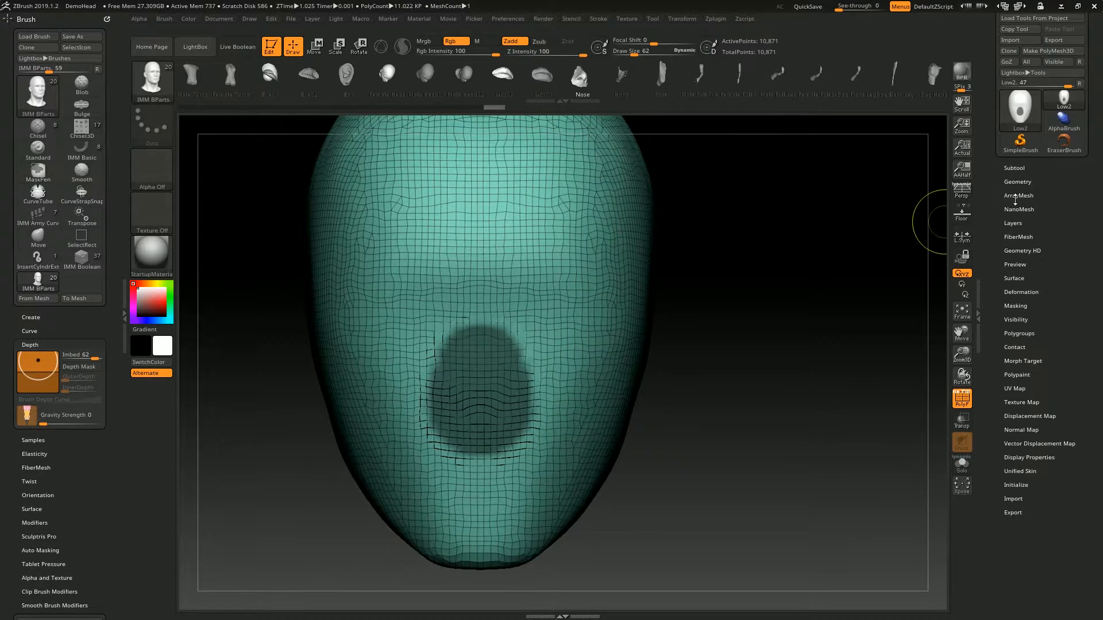
- Turn the masked nose area into its own polygroup with Group Masked
drag(1039, 334, 1040, 311)
click(1034, 312)
drag(801, 359, 841, 348)
alt+drag(841, 348, 902, 346)
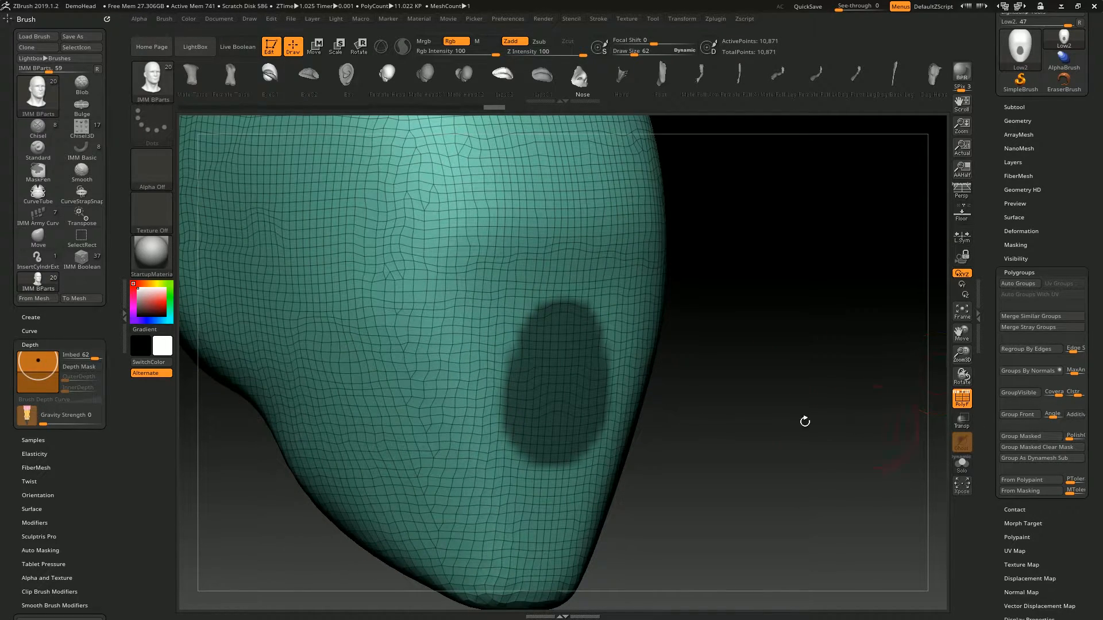
click(1028, 436)
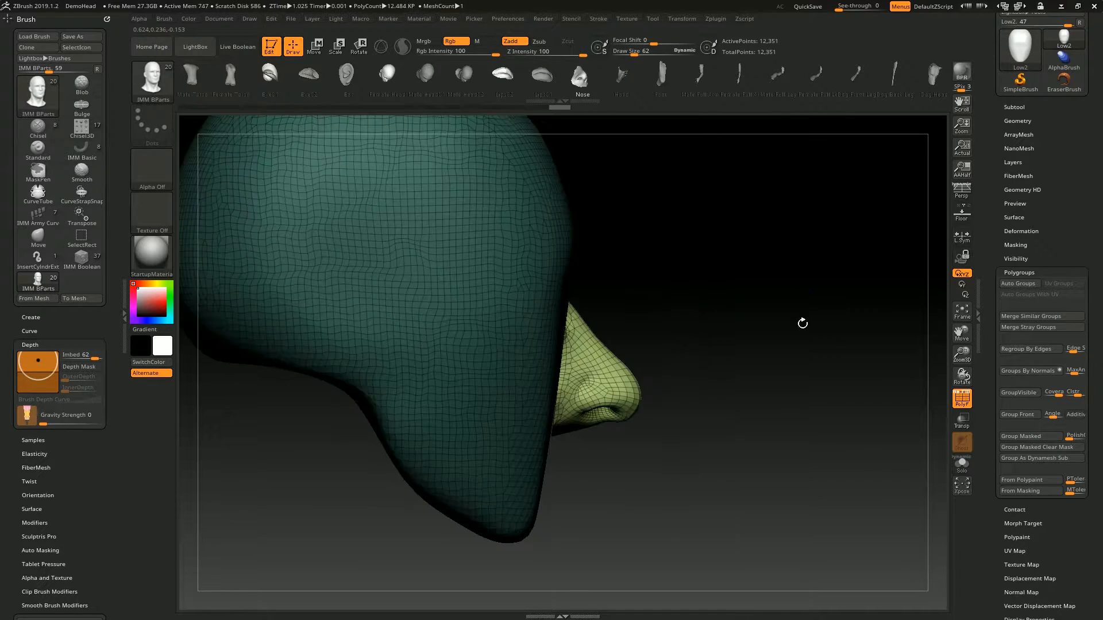
- Insert the Nose mesh over the nose-area polygroup and move it forward off the face
drag(800, 319, 760, 309)
key(w)
drag(829, 398, 917, 408)
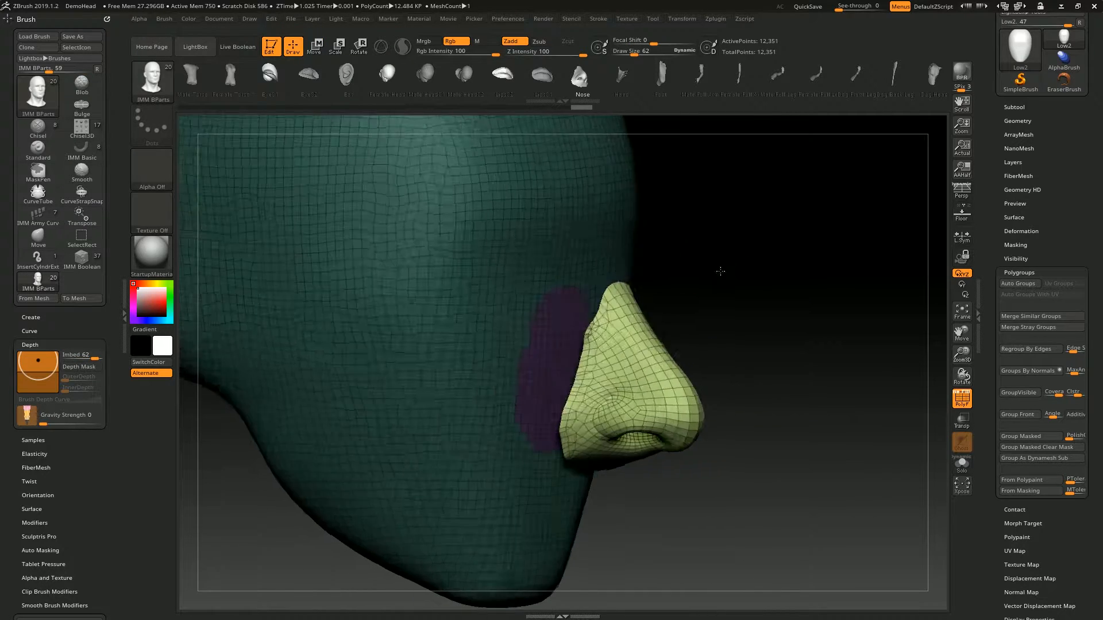
drag(721, 273, 794, 262)
ctrl+drag(747, 230, 885, 390)
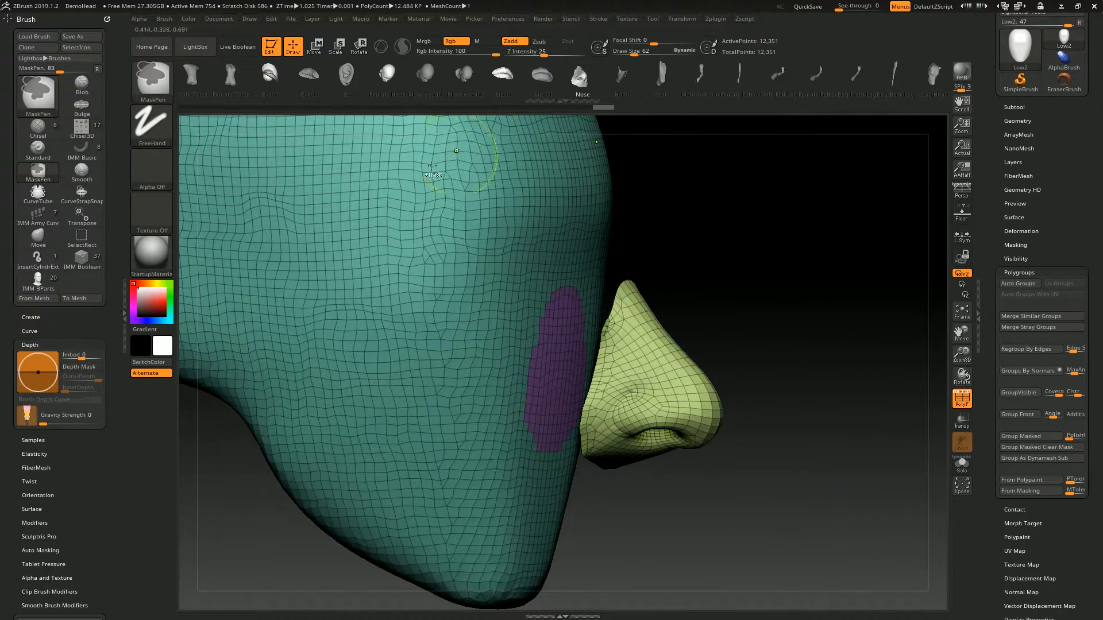
- Clear the masking to bridge the displaced nose to the face polygroup, and inspect the connecting geometry
ctrl+drag(793, 220, 885, 381)
mouse_move(737, 278)
alt+mouse_down()
mouse_move(736, 261)
mouse_move(701, 287)
mouse_move(718, 303)
mouse_move(748, 298)
alt+mouse_up()
drag(736, 239, 581, 305)
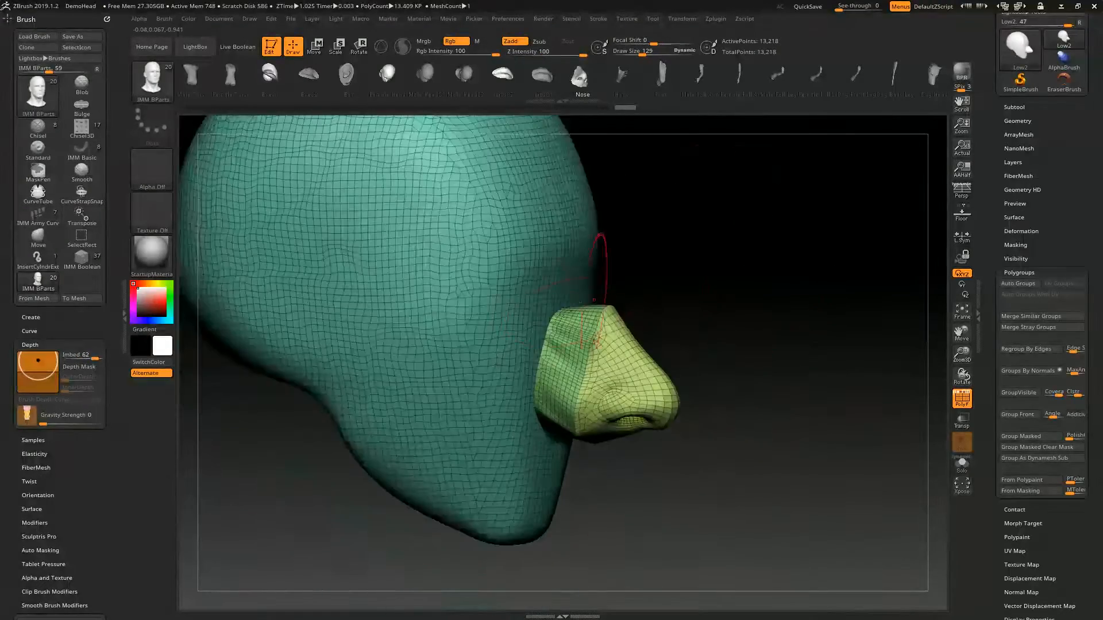
alt+drag(713, 250, 700, 298)
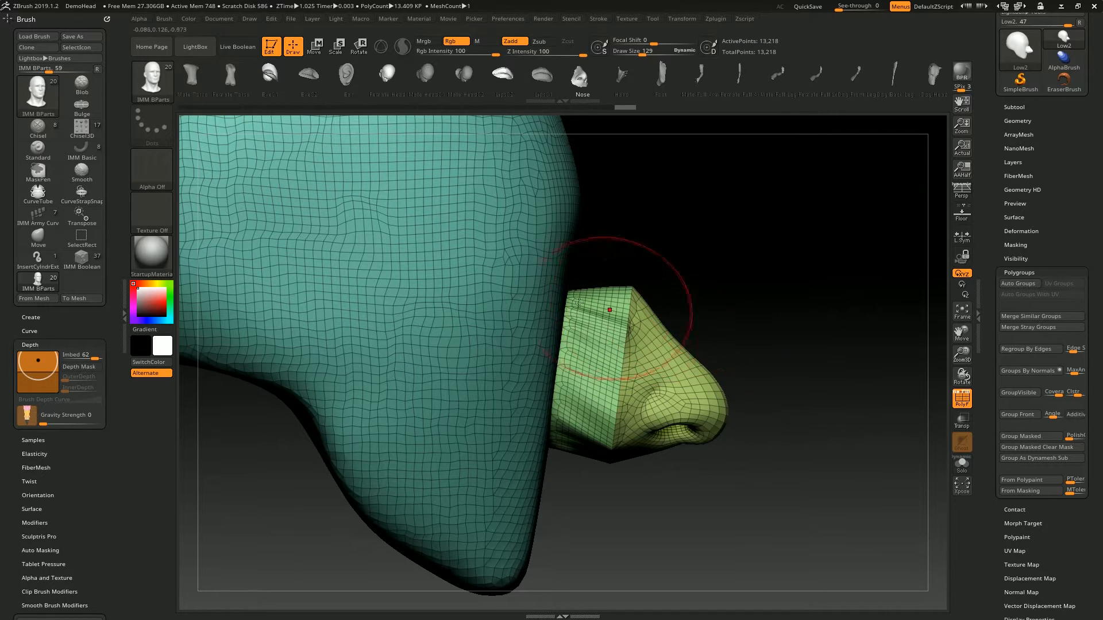
- Undo the bridging and the insertion of the nose
key(ctrl+z)
key(ctrl+z)
key(ctrl+z)
key(ctrl+z)
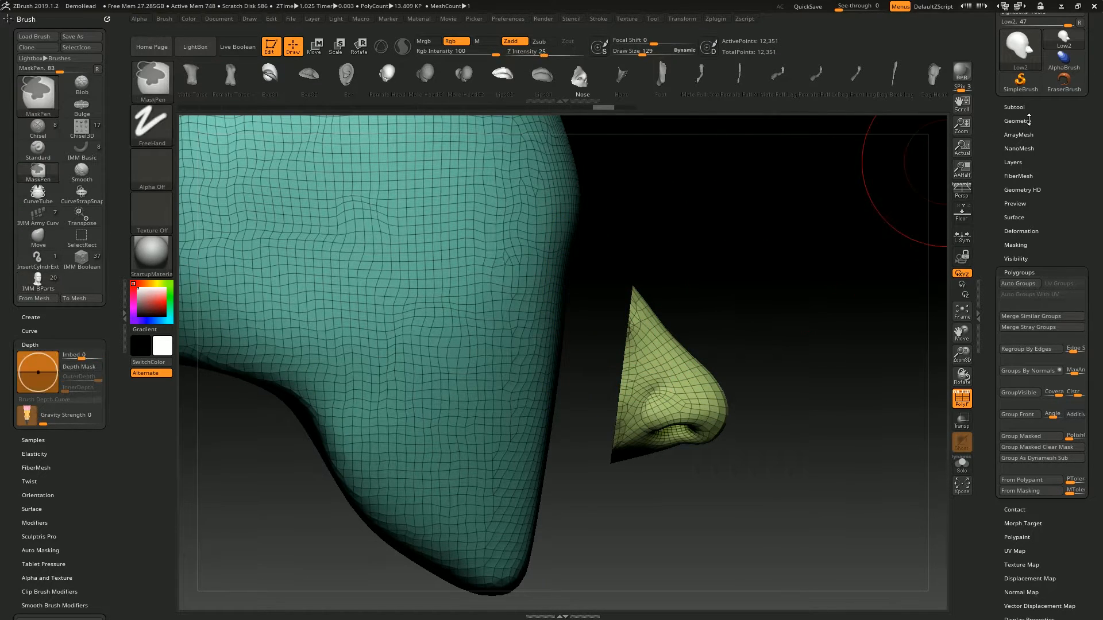
- Insert the nose again, move it away from the face, and DynaMesh the model at resolution 128
click(1033, 121)
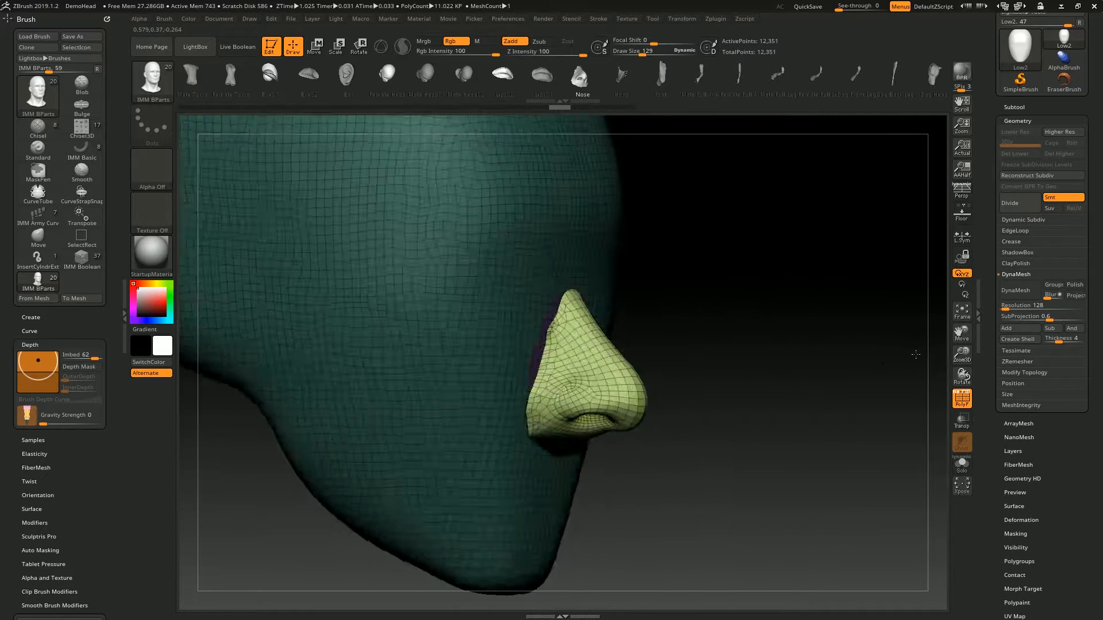
key(w)
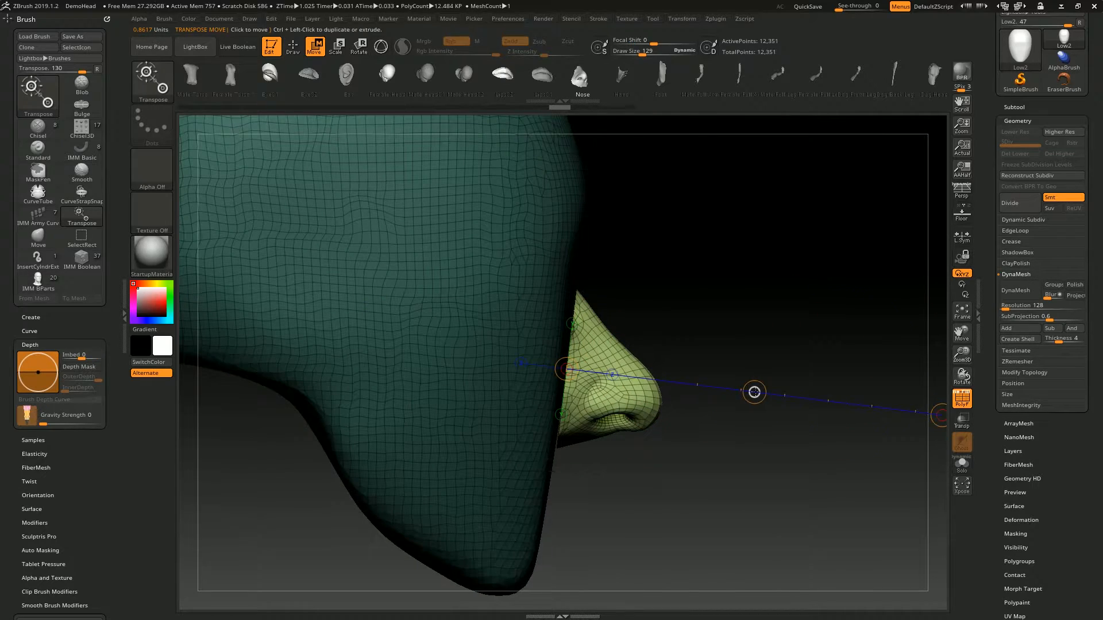
key(q)
click(1015, 290)
mouse_move(834, 342)
mouse_down()
mouse_move(575, 322)
mouse_move(660, 316)
mouse_move(607, 383)
mouse_move(637, 301)
mouse_up()
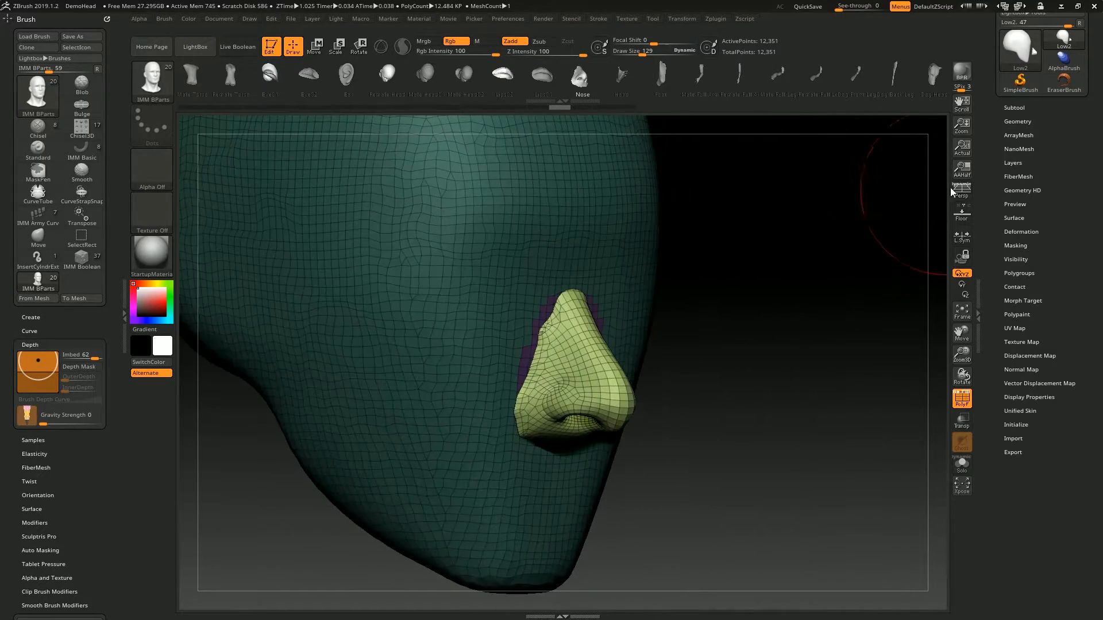
drag(935, 197, 904, 303)
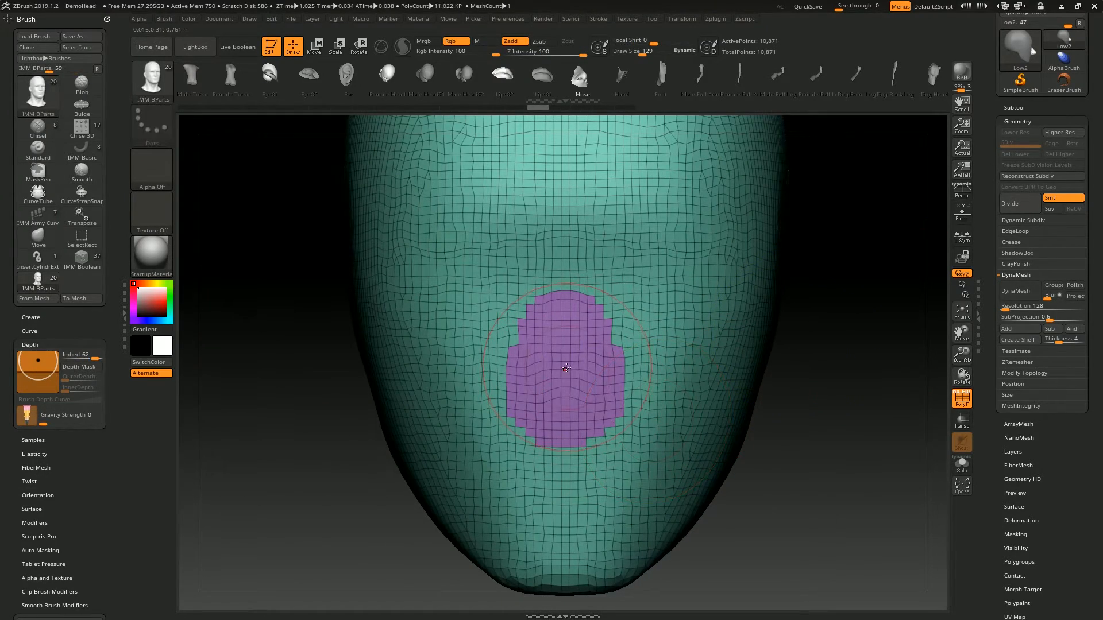
- Insert the Nose mesh on the nose-area polygroup and clear the mask to fuse it with the head
drag(571, 451, 571, 471)
drag(776, 351, 818, 397)
drag(752, 198, 758, 257)
ctrl+drag(817, 213, 809, 395)
mouse_move(718, 305)
alt+mouse_down()
mouse_move(713, 258)
mouse_move(725, 266)
mouse_move(725, 310)
alt+mouse_up()
shift+drag(597, 368, 612, 310)
- Smooth the seam around the fused nose and check the blend with the polyframe hidden
drag(741, 265, 773, 261)
shift+drag(620, 230, 597, 287)
drag(772, 258, 723, 267)
mouse_move(646, 244)
shift+mouse_down()
mouse_move(615, 270)
mouse_move(569, 408)
shift+mouse_up()
key(shift+f)
mouse_move(816, 322)
mouse_down()
mouse_move(819, 276)
mouse_move(862, 270)
mouse_up()
shift+drag(620, 327, 557, 395)
drag(873, 345, 727, 319)
alt+right_drag(728, 319, 676, 127)
- Paint a symmetrical mask over the mouth area between the nose and chin, with the polyframe shown again
ctrl+right_drag(626, 460, 565, 379)
ctrl+drag(565, 379, 512, 357)
ctrl+drag(636, 369, 654, 368)
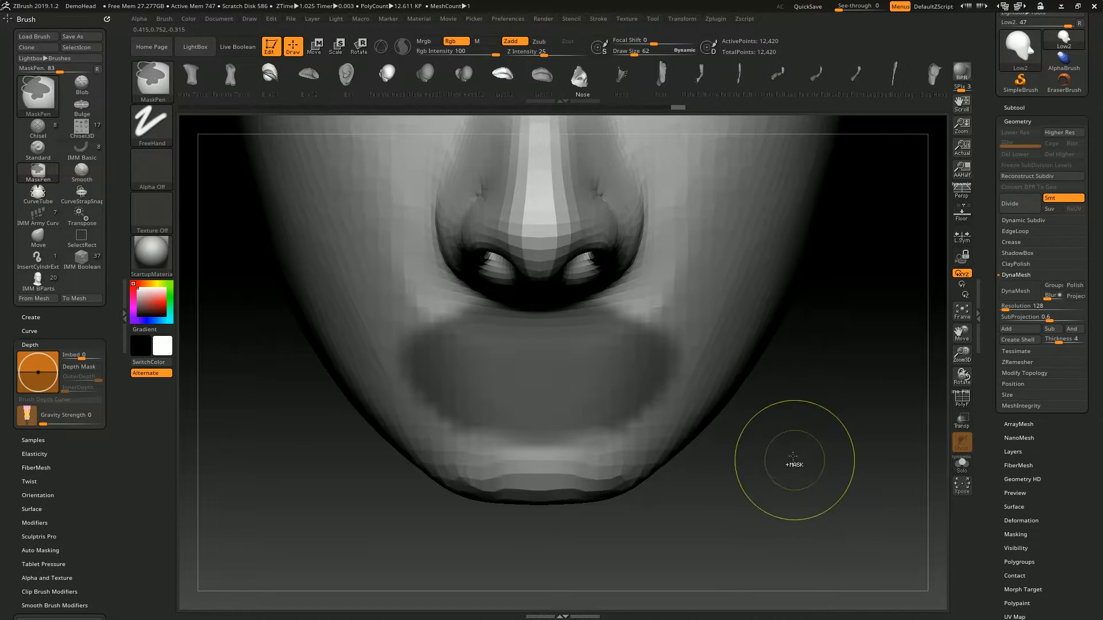
ctrl+drag(795, 468, 821, 428)
drag(827, 414, 832, 331)
ctrl+drag(540, 339, 592, 337)
right_drag(618, 335, 695, 344)
key(shift+f)
ctrl+drag(789, 313, 728, 402)
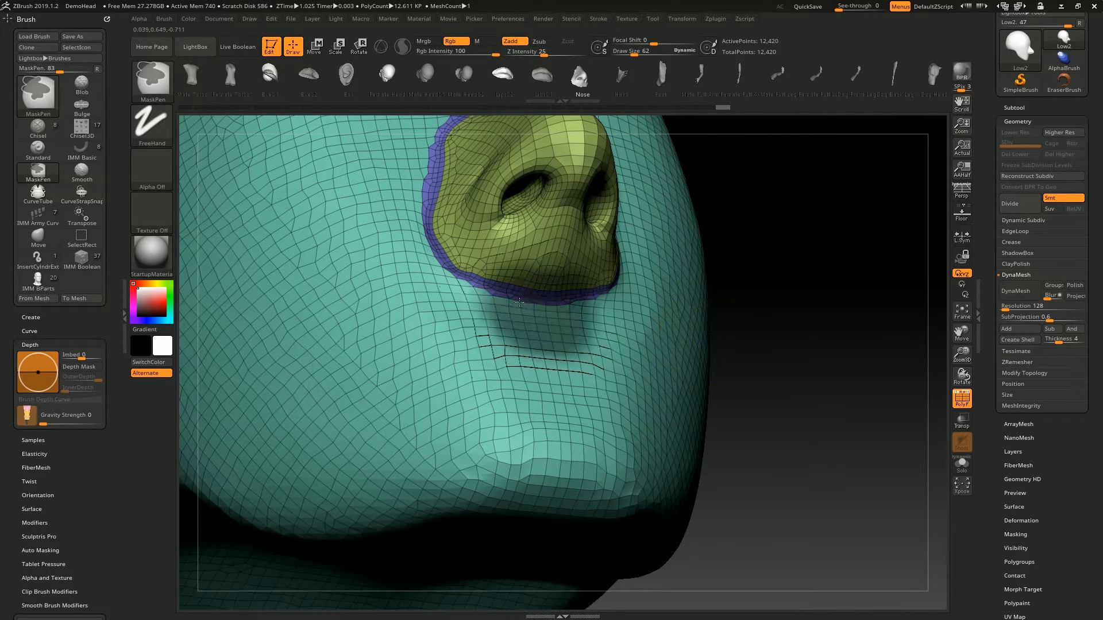
ctrl+drag(520, 303, 586, 374)
drag(773, 322, 762, 274)
- Turn the masked mouth area into its own polygroup with Group Masked
click(1015, 275)
drag(1082, 460, 1082, 384)
click(1028, 419)
click(1023, 359)
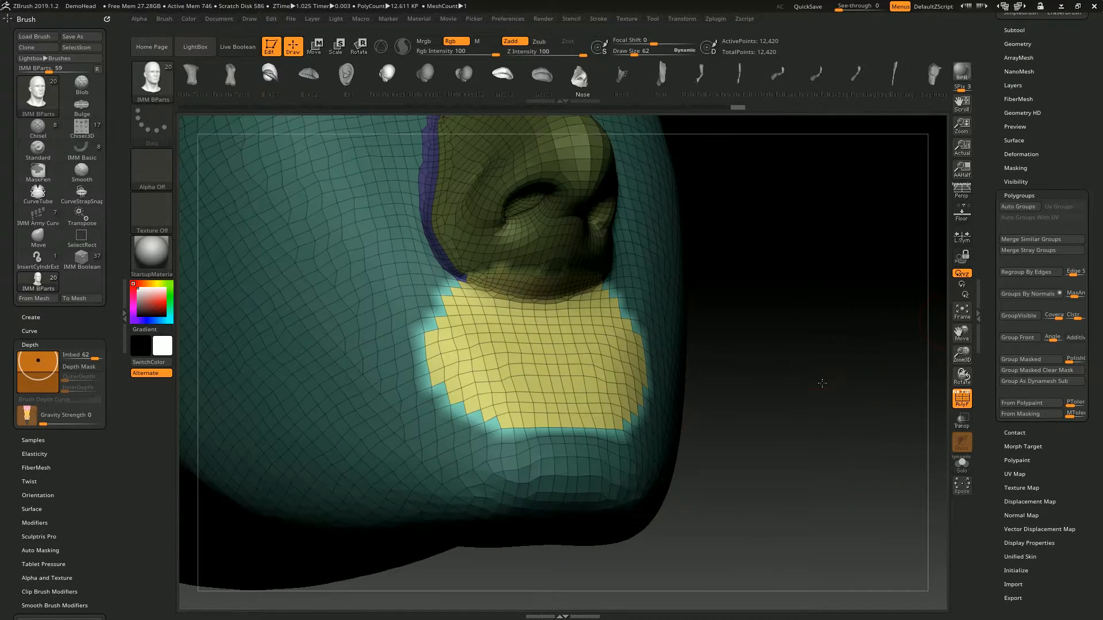
ctrl+drag(822, 376, 844, 407)
shift+drag(833, 373, 740, 350)
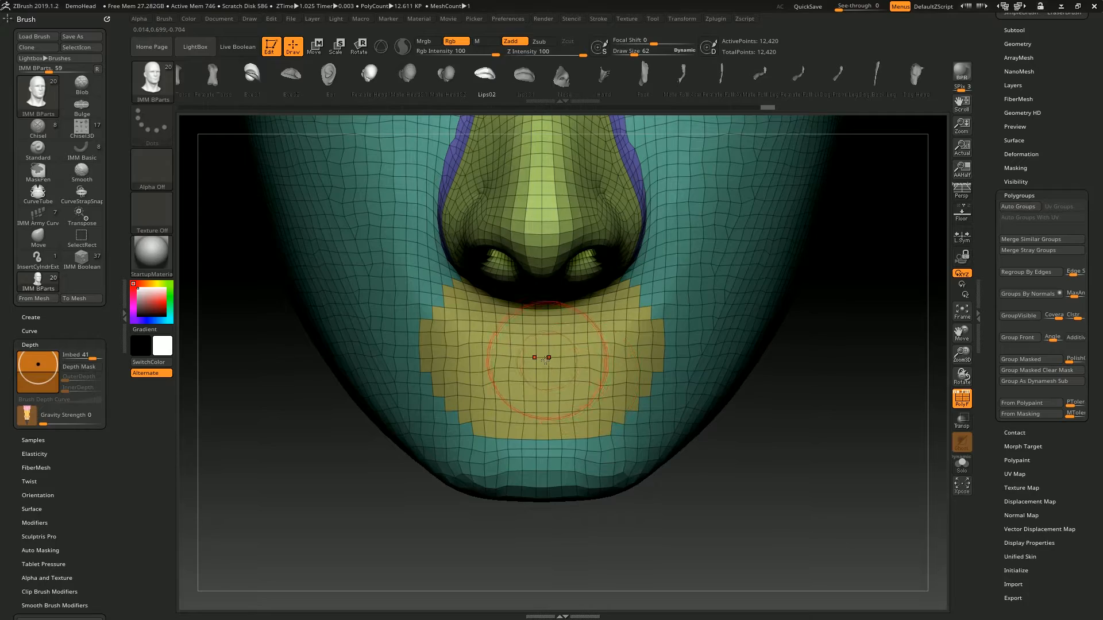
- Insert the Lips02 mesh on the mouth polygroup and clear the mask to fuse it with the face
drag(544, 446, 547, 462)
drag(626, 493, 799, 356)
ctrl+drag(798, 356, 803, 446)
ctrl+drag(802, 396, 752, 488)
alt+drag(804, 436, 850, 466)
- Smooth the seam where the inserted lips join the face
key(shift)
shift+drag(448, 428, 615, 505)
mouse_move(684, 534)
shift+mouse_down()
mouse_move(656, 557)
mouse_move(741, 494)
shift+mouse_up()
mouse_move(653, 415)
mouse_down()
mouse_move(623, 405)
mouse_move(597, 371)
mouse_up()
shift+drag(506, 306, 510, 333)
mouse_move(787, 270)
alt+mouse_down()
mouse_move(775, 209)
mouse_move(827, 252)
alt+mouse_up()
drag(700, 235, 837, 139)
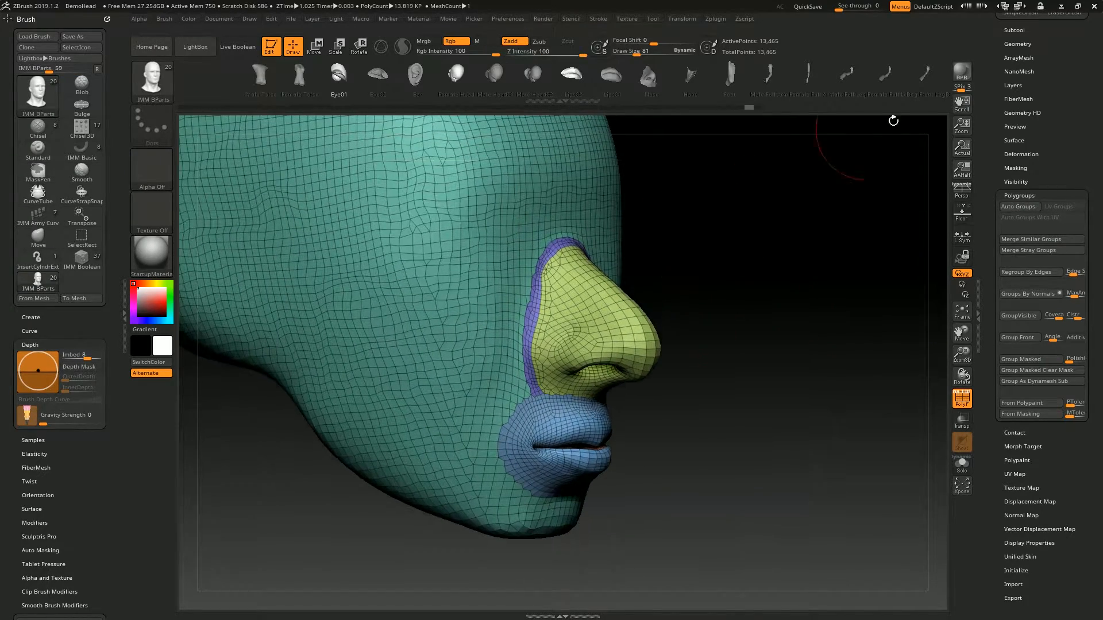
- DynaMesh the head with its nose and lips at resolution 128 and examine the profile
drag(998, 235, 998, 238)
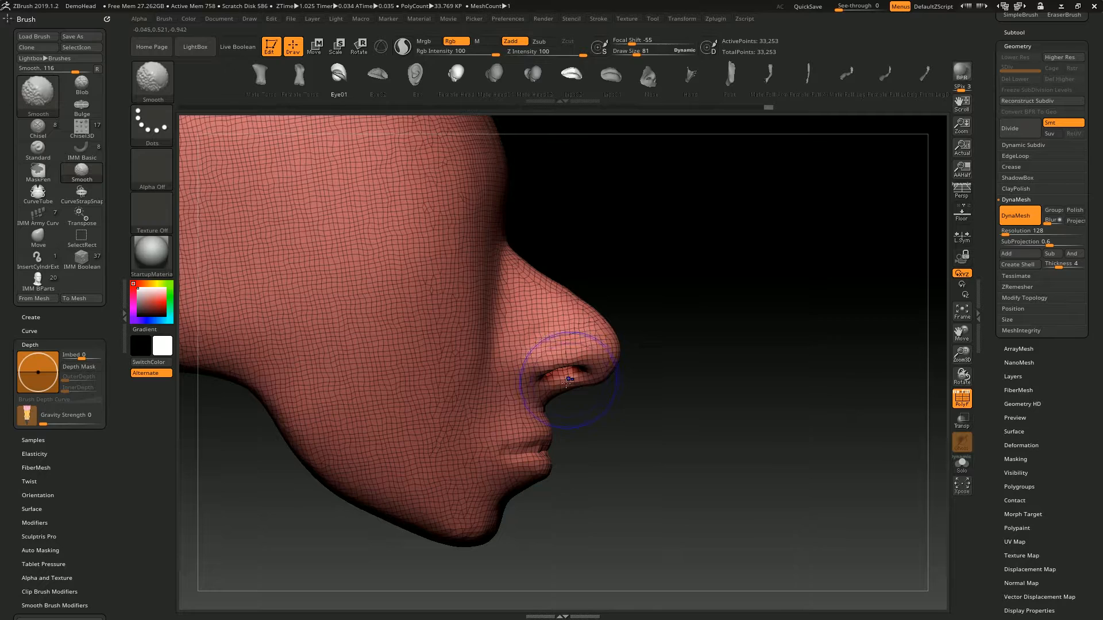
key(s)
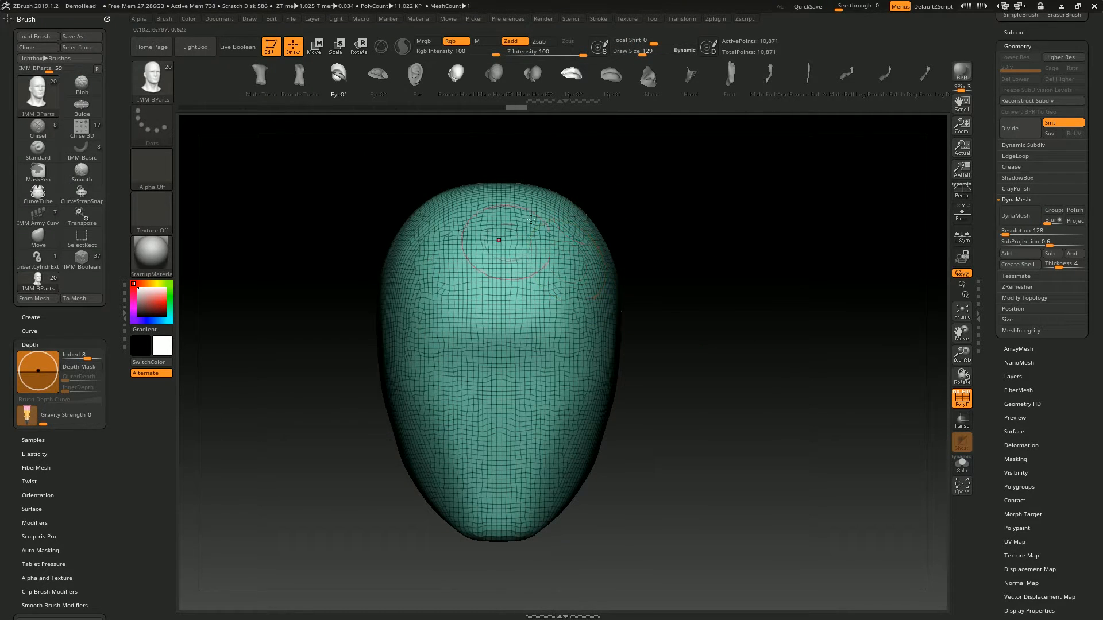
drag(600, 215, 590, 151)
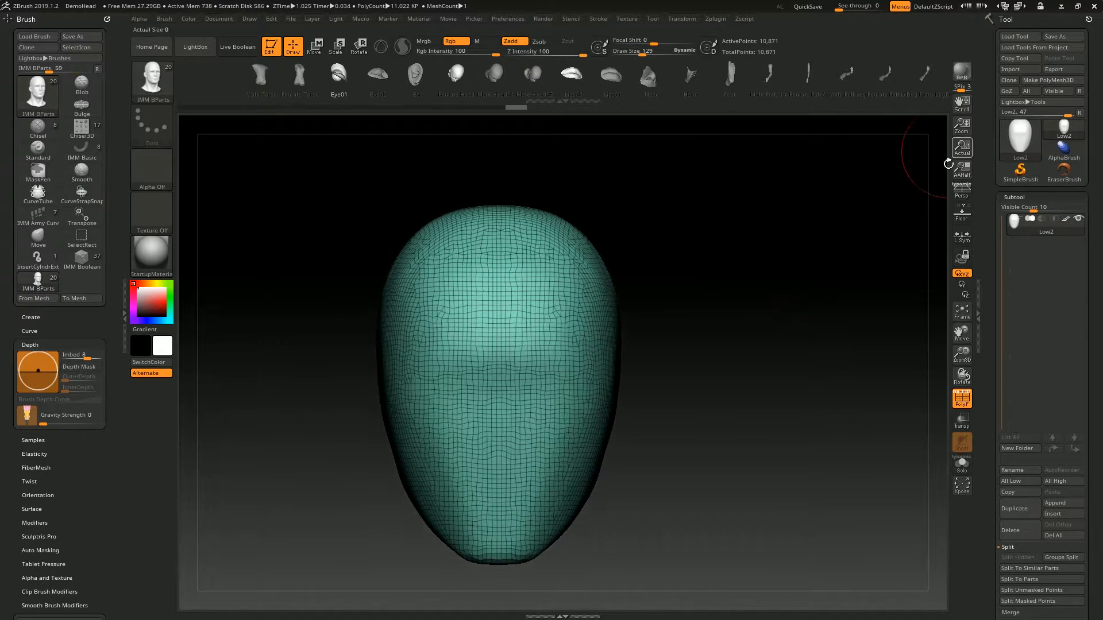
- Switch to the Cylinder3D tool and convert it to a PolyMesh3D
click(1015, 144)
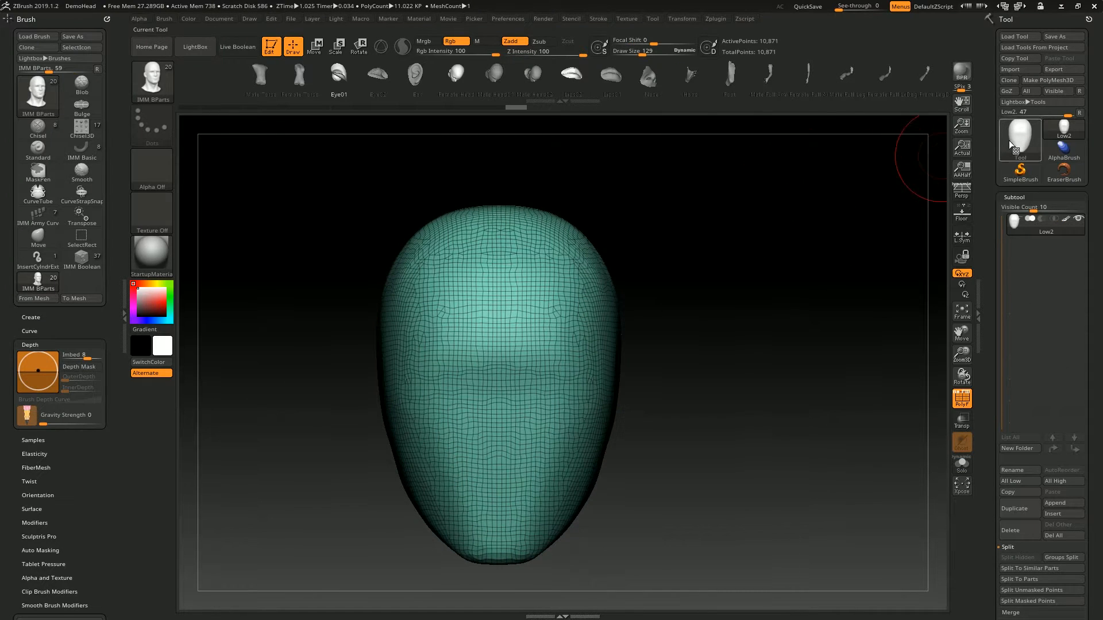
click(1013, 145)
click(789, 189)
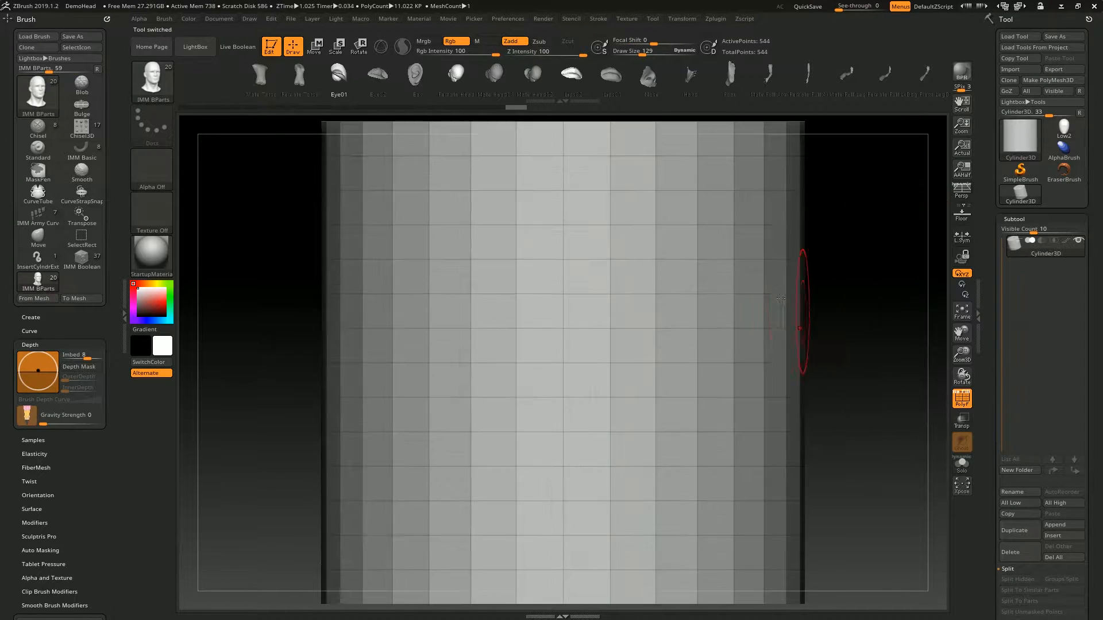
drag(856, 249, 942, 210)
shift+drag(865, 288, 746, 310)
- Hide one end cap of the cylinder and delete the hidden polygons
ctrl+alt+shift+drag(333, 540, 822, 298)
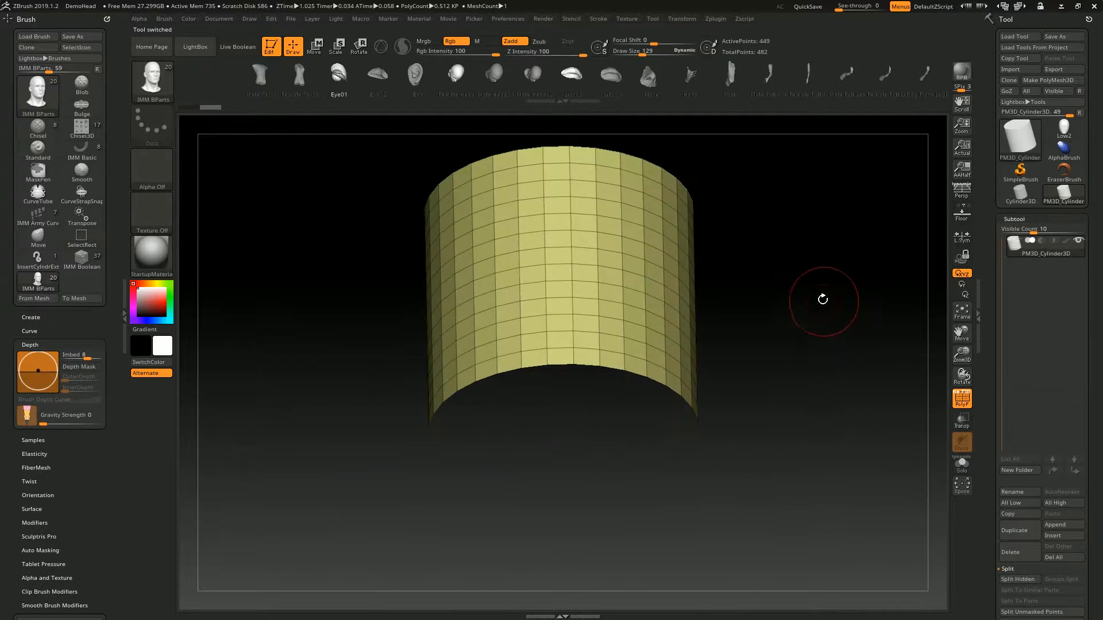
drag(726, 283, 752, 356)
click(1041, 219)
click(1031, 233)
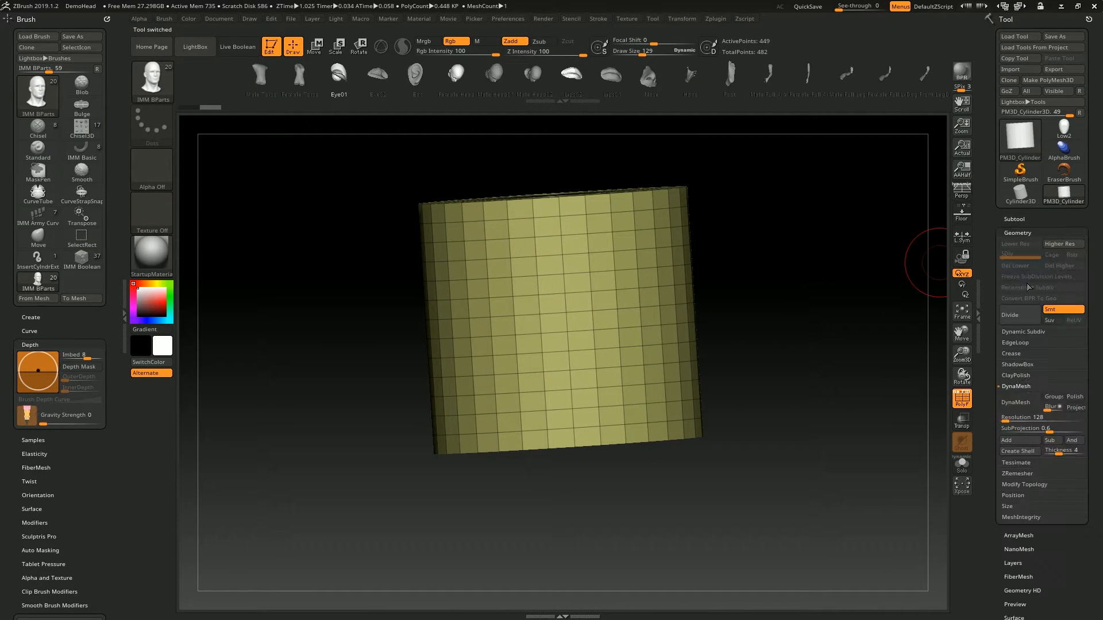
click(1028, 485)
- Create a new InsertMesh brush from the cylinder with its closed cap facing the view
drag(804, 398, 595, 315)
shift+drag(741, 334, 746, 182)
alt+drag(787, 141, 721, 299)
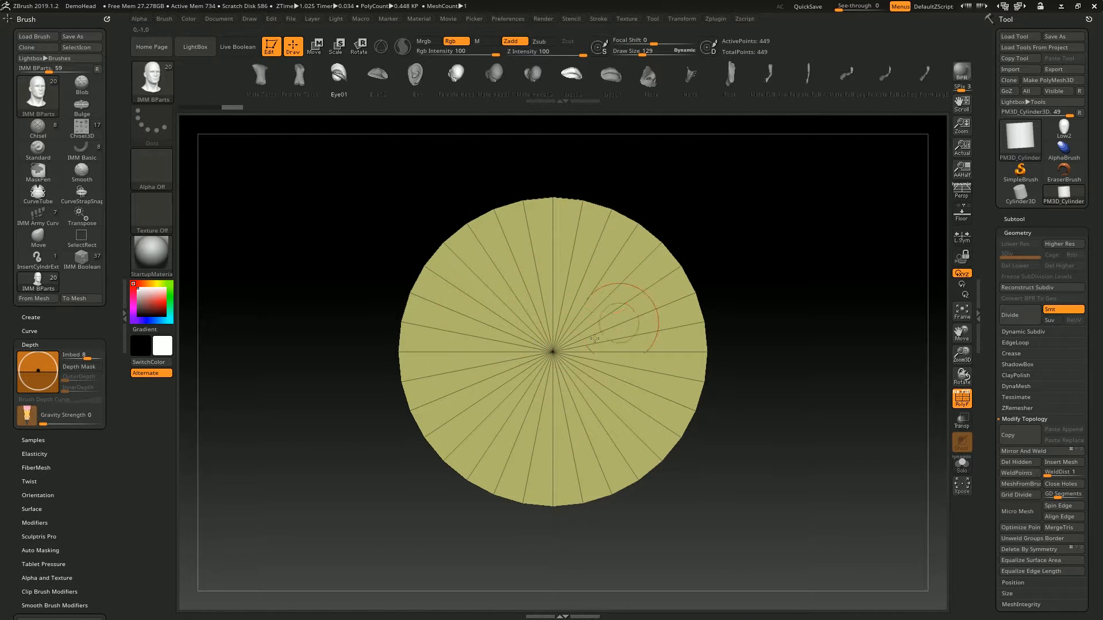
click(152, 80)
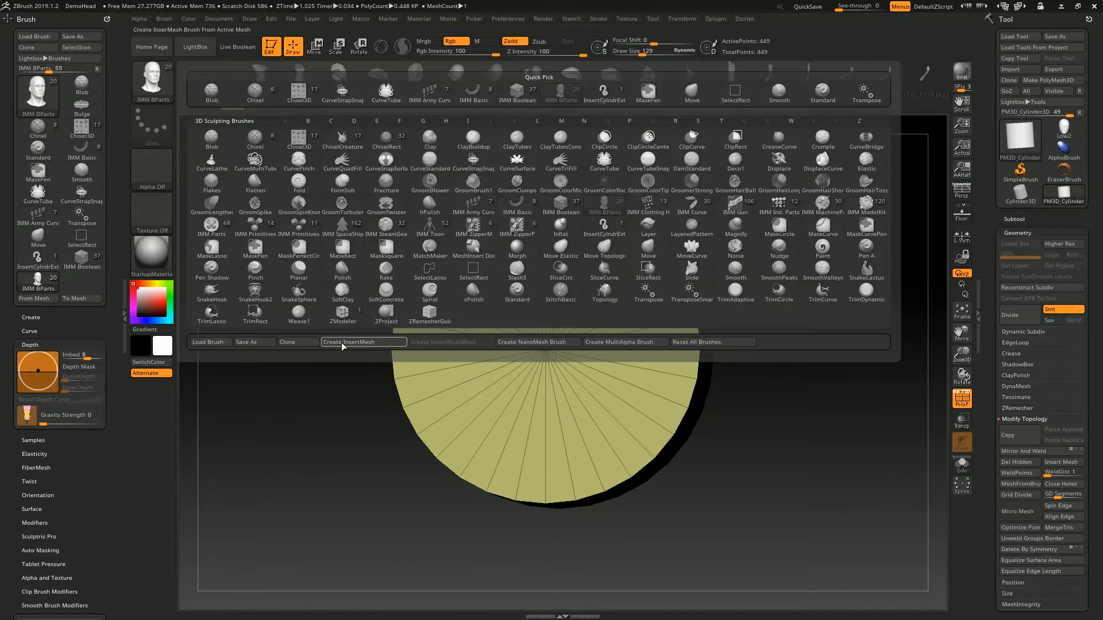
click(345, 342)
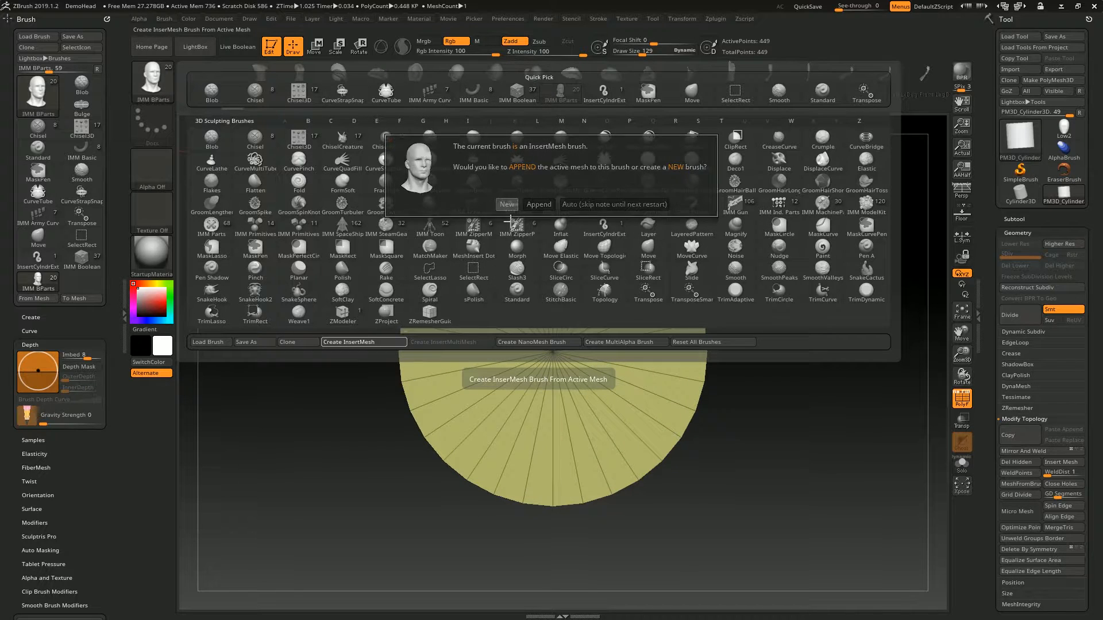
click(506, 205)
- Switch back to the Low2 head and mask two symmetrical round areas on the upper forehead
click(1074, 137)
mouse_move(787, 252)
mouse_down()
mouse_move(731, 270)
mouse_move(679, 246)
mouse_move(661, 299)
mouse_up()
mouse_move(568, 352)
ctrl+mouse_down()
mouse_move(560, 338)
mouse_move(574, 338)
ctrl+mouse_up()
mouse_move(745, 333)
alt+mouse_down()
mouse_move(714, 343)
mouse_move(715, 291)
alt+mouse_up()
- Turn the two masked forehead circles into a polygroup with Group Masked
click(1017, 233)
mouse_move(1046, 393)
mouse_down()
mouse_move(1070, 298)
mouse_move(1091, 286)
mouse_up()
click(1026, 368)
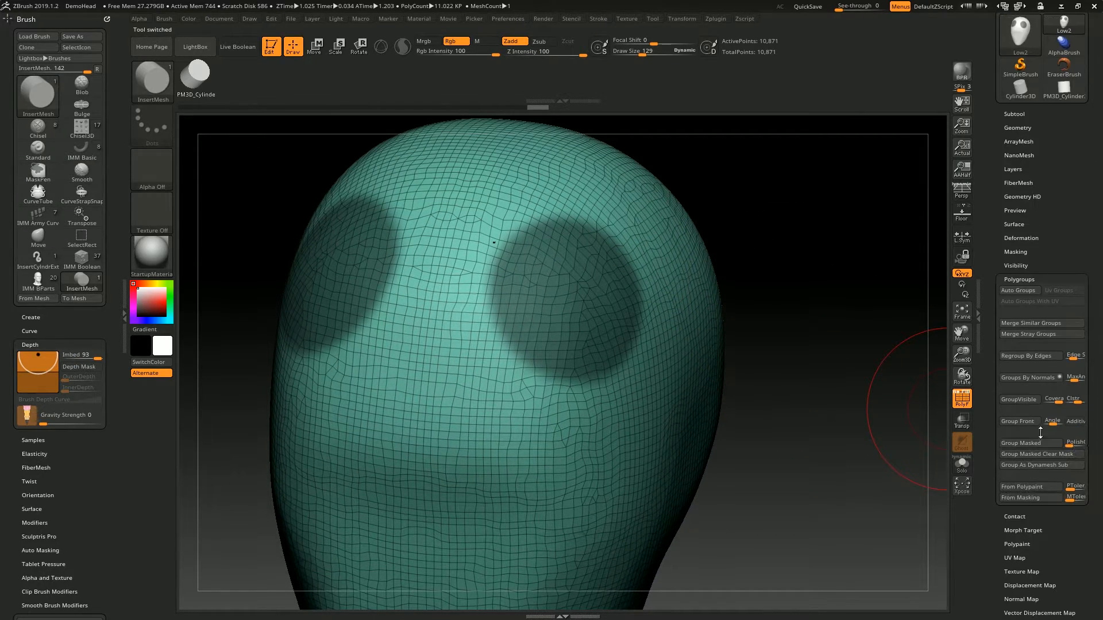
click(1039, 441)
- Insert the custom cylinder mesh symmetrically on the forehead polygroups and clear the masking to bridge both to the head
ctrl+click(850, 327)
ctrl+drag(844, 320, 815, 328)
drag(582, 304, 579, 368)
drag(867, 364, 919, 592)
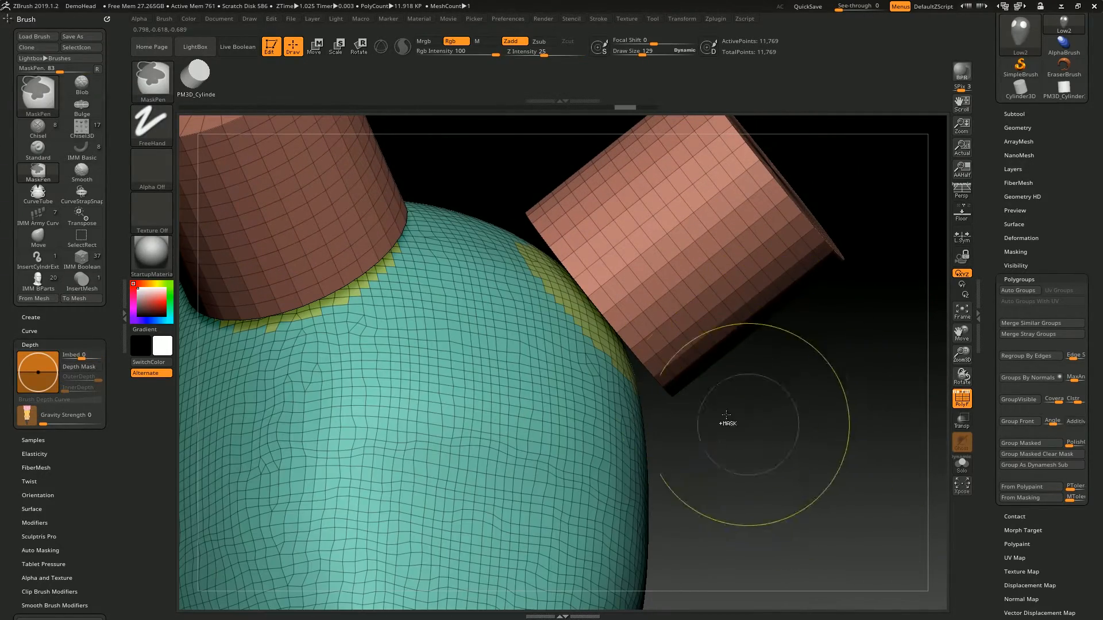
ctrl+drag(743, 386, 802, 552)
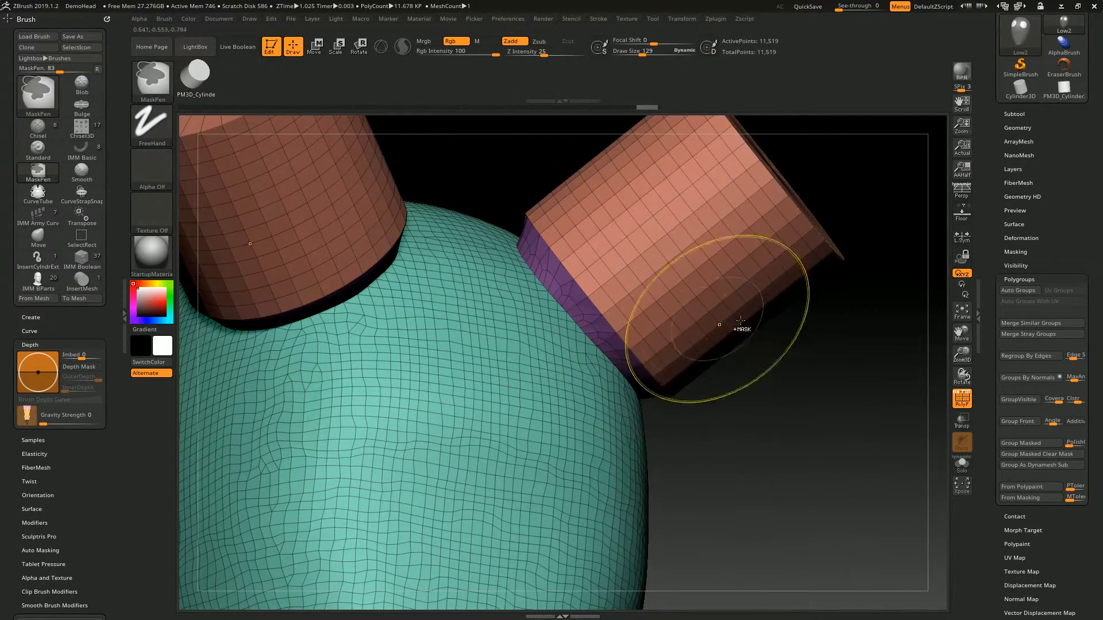
- Smooth the attached cylinders near their joints with the head
mouse_move(630, 295)
right_down()
mouse_move(626, 247)
mouse_move(640, 288)
mouse_move(497, 223)
mouse_move(517, 247)
right_up()
shift+drag(517, 247, 531, 270)
right_drag(531, 270, 540, 305)
mouse_move(539, 304)
shift+mouse_down()
mouse_move(463, 328)
mouse_move(439, 317)
shift+mouse_up()
mouse_move(439, 317)
right_down()
mouse_move(493, 313)
mouse_move(517, 345)
right_up()
mouse_move(494, 330)
shift+mouse_down()
mouse_move(365, 316)
mouse_move(316, 379)
shift+mouse_up()
- Try smoothing the cylinders' free ends into rounded tips, and undo the last smoothing strokes
mouse_move(626, 259)
right_down()
mouse_move(675, 278)
mouse_move(638, 322)
right_up()
mouse_move(456, 313)
shift+mouse_down()
mouse_move(437, 267)
mouse_move(528, 239)
mouse_move(509, 221)
shift+mouse_up()
right_drag(678, 247, 564, 245)
shift+right_drag(480, 147, 534, 166)
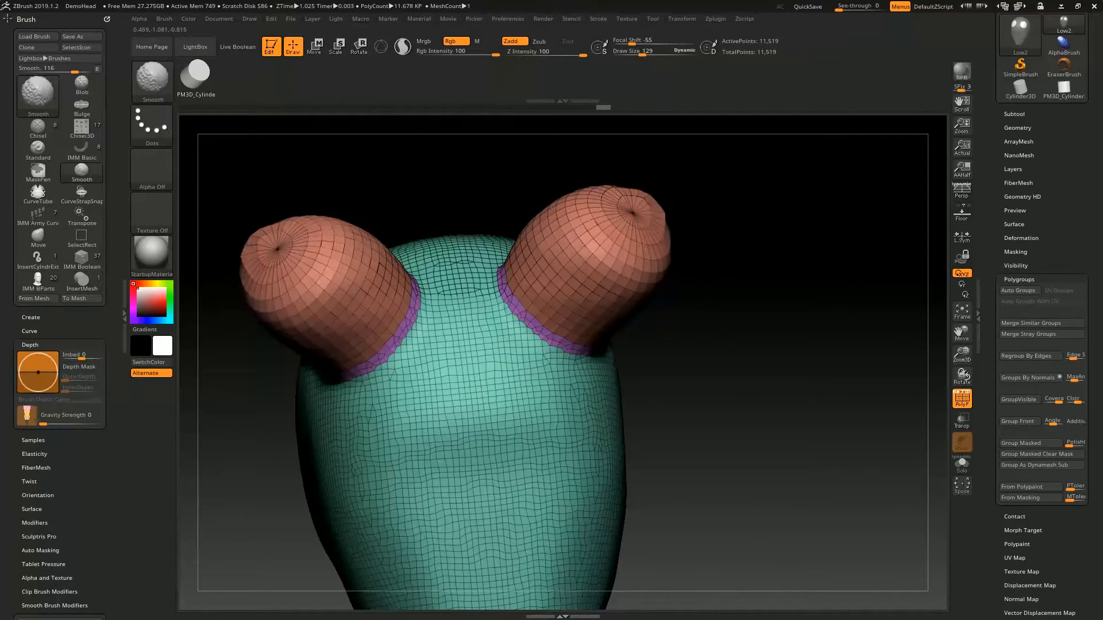
key(ctrl+z)
key(ctrl+z)
key(ctrl+z)
key(ctrl+z)
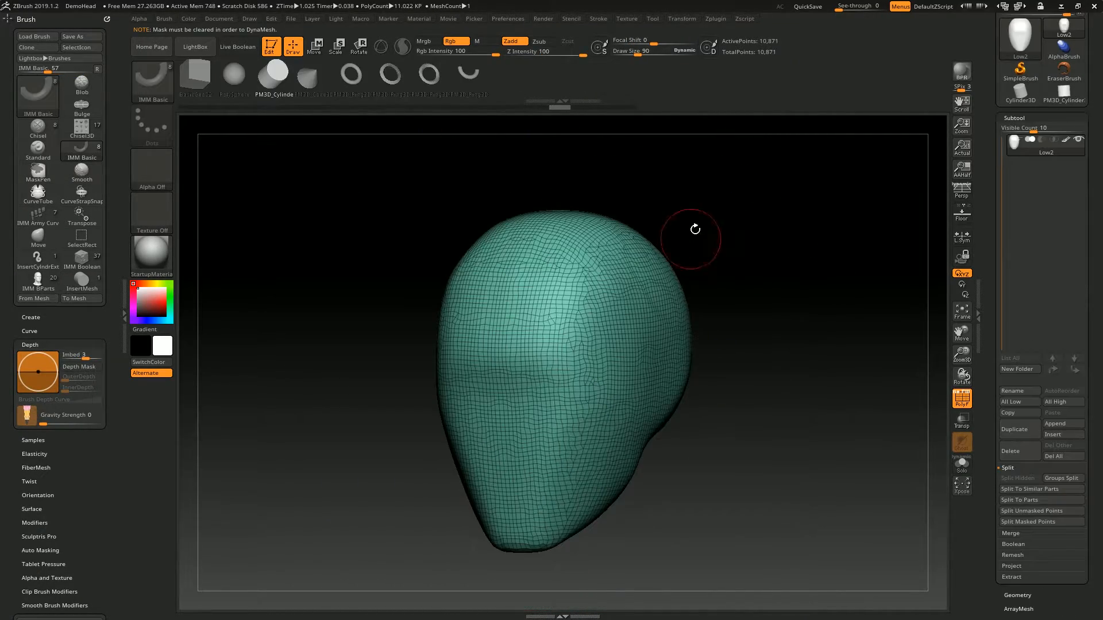
- Convert the original head to a DynaMesh at resolution 128
mouse_move(695, 234)
right_down()
mouse_move(756, 178)
mouse_move(729, 180)
mouse_move(720, 236)
mouse_move(667, 247)
mouse_move(678, 230)
right_up()
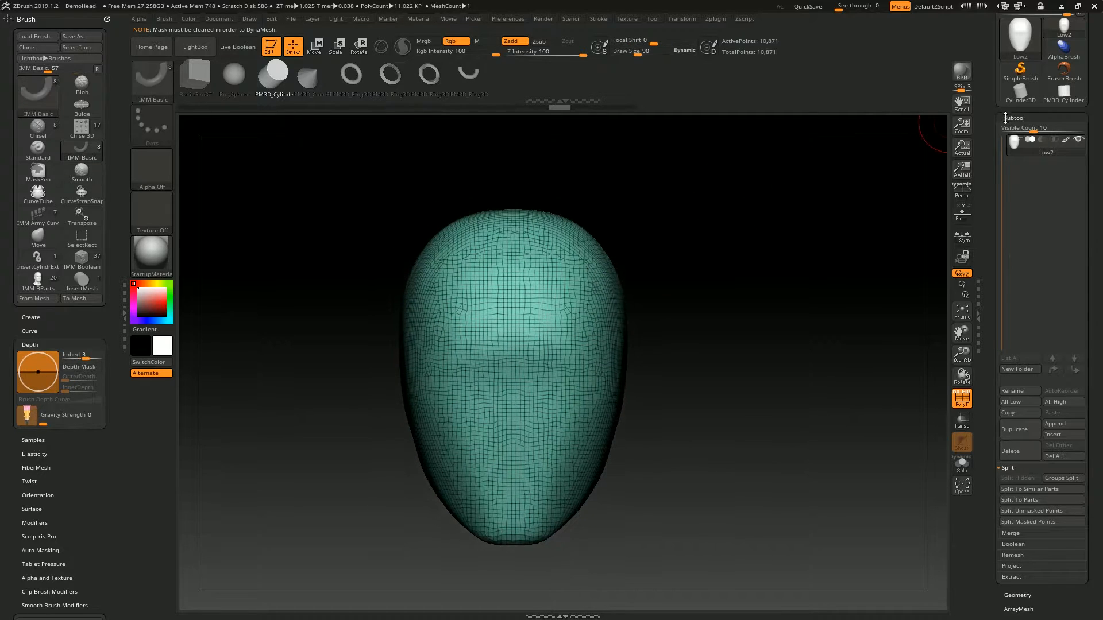
click(1008, 117)
click(1028, 132)
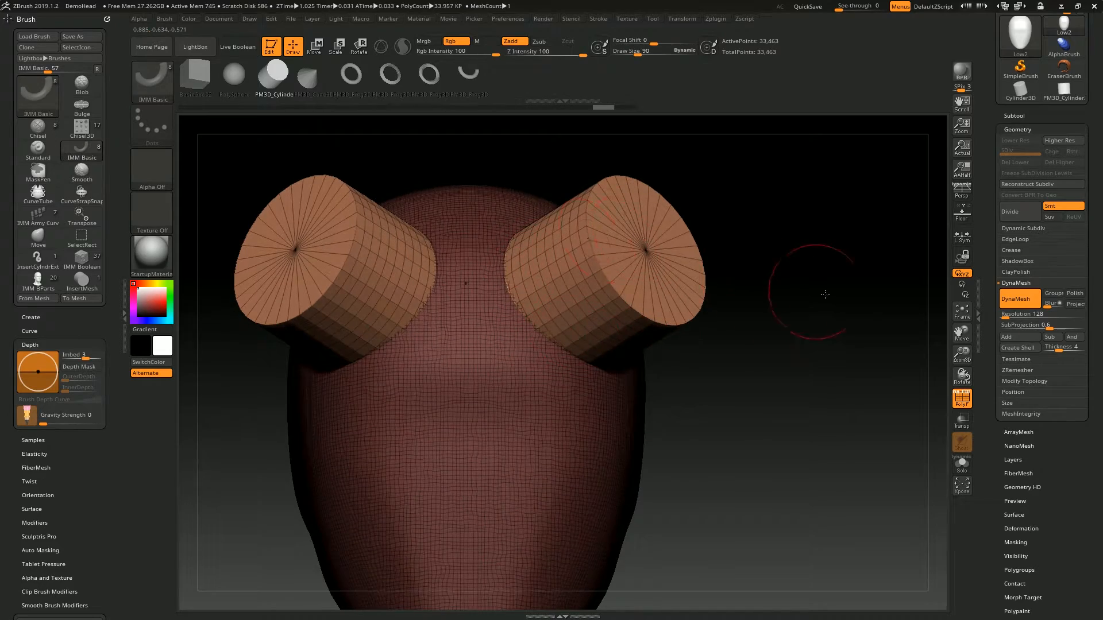
- Insert the IMM Basic cylinder symmetrically on the forehead and remesh with DynaMesh to fuse both cylinders to the head
right_drag(825, 294, 500, 280)
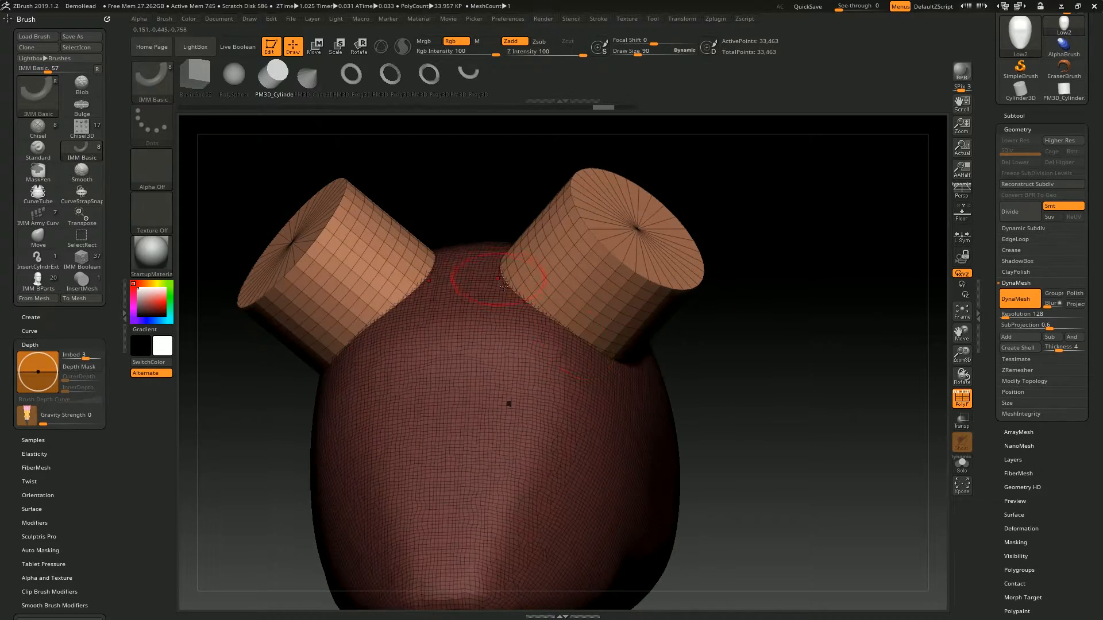
ctrl+drag(784, 275, 821, 321)
right_drag(537, 328, 516, 276)
ctrl+right_drag(516, 276, 518, 303)
shift+drag(518, 303, 640, 393)
right_drag(641, 393, 741, 402)
shift+drag(741, 402, 885, 368)
mouse_move(884, 367)
right_down()
mouse_move(630, 477)
mouse_move(686, 392)
mouse_move(727, 488)
right_up()
shift+drag(726, 489, 672, 276)
right_drag(672, 275, 552, 413)
shift+drag(476, 229, 660, 276)
right_drag(661, 368, 661, 402)
right_drag(660, 402, 568, 371)
ctrl+right_drag(635, 231, 627, 264)
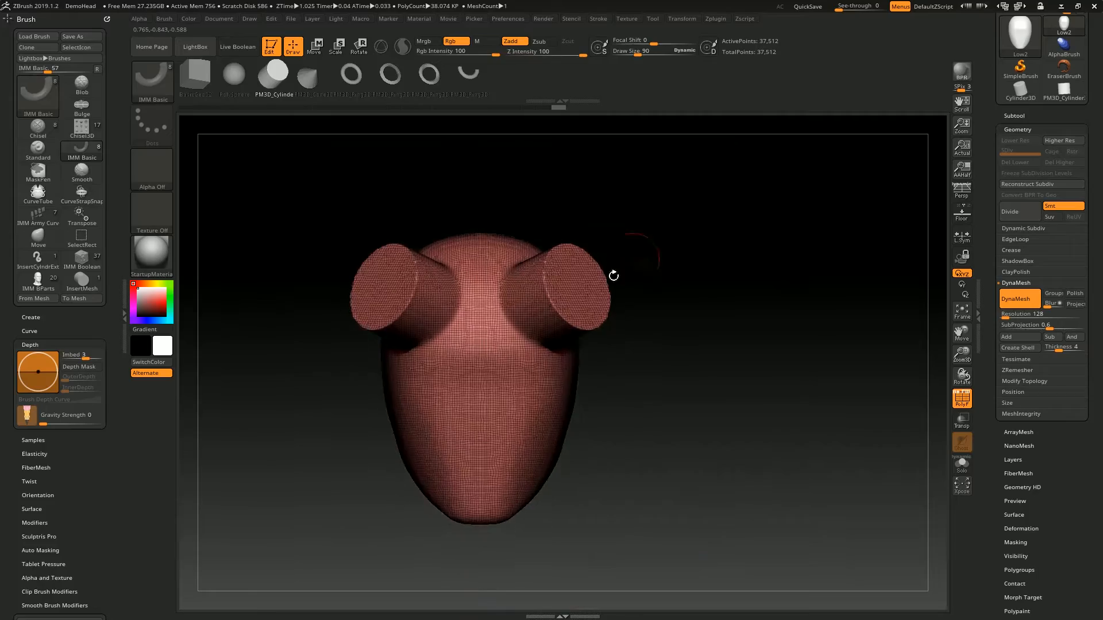
- Try inserting smaller additive cylinders on the flat ends of the fused forehead cylinders
ctrl+right_drag(560, 395, 588, 383)
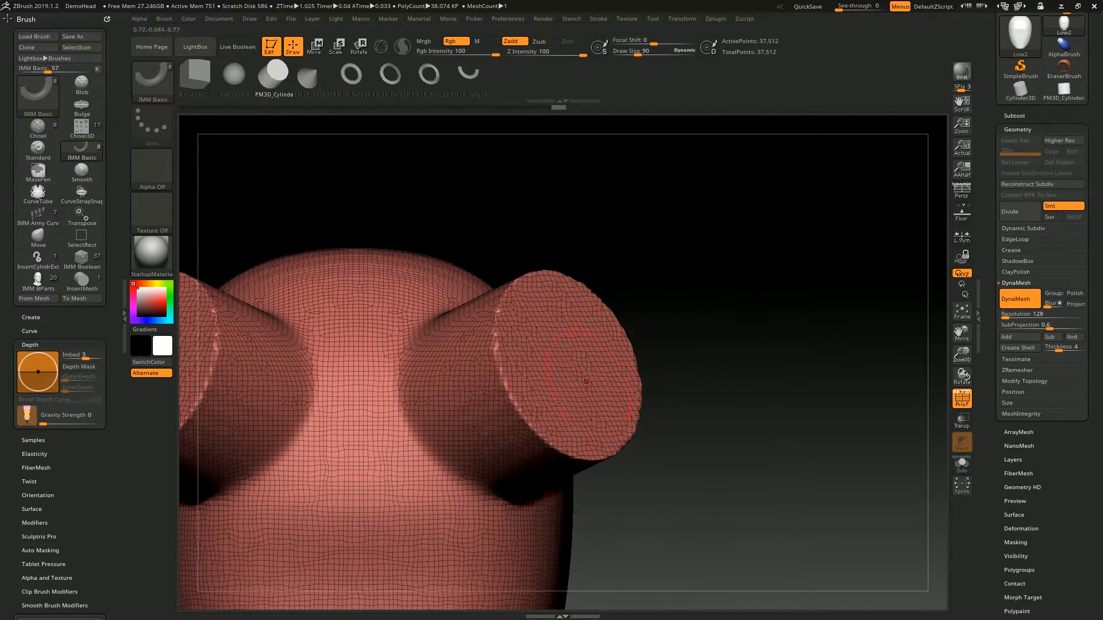
right_drag(559, 329, 567, 317)
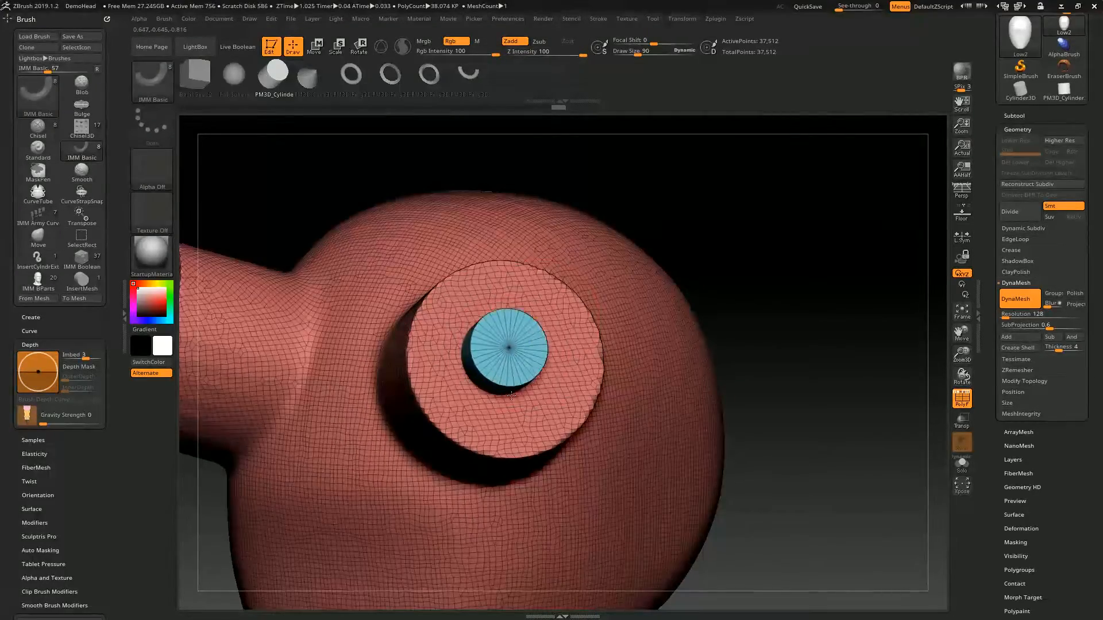
drag(511, 396, 515, 450)
key(ctrl+z)
drag(505, 362, 540, 442)
right_drag(463, 426, 489, 401)
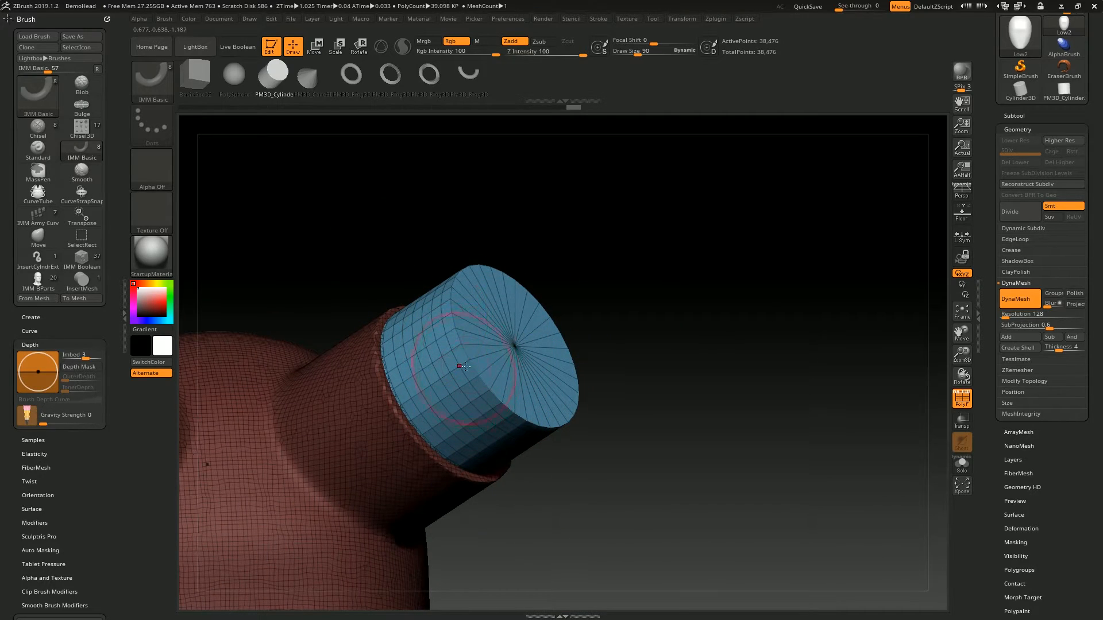
ctrl+drag(731, 288, 765, 419)
ctrl+drag(660, 261, 690, 356)
alt+right_drag(458, 438, 512, 346)
mouse_move(592, 263)
right_down()
mouse_move(570, 359)
mouse_move(568, 304)
right_up()
- Insert smaller subtractive cylinders into the forehead cylinders' ends and remesh with DynaMesh to bore holes in them
drag(476, 366, 506, 437)
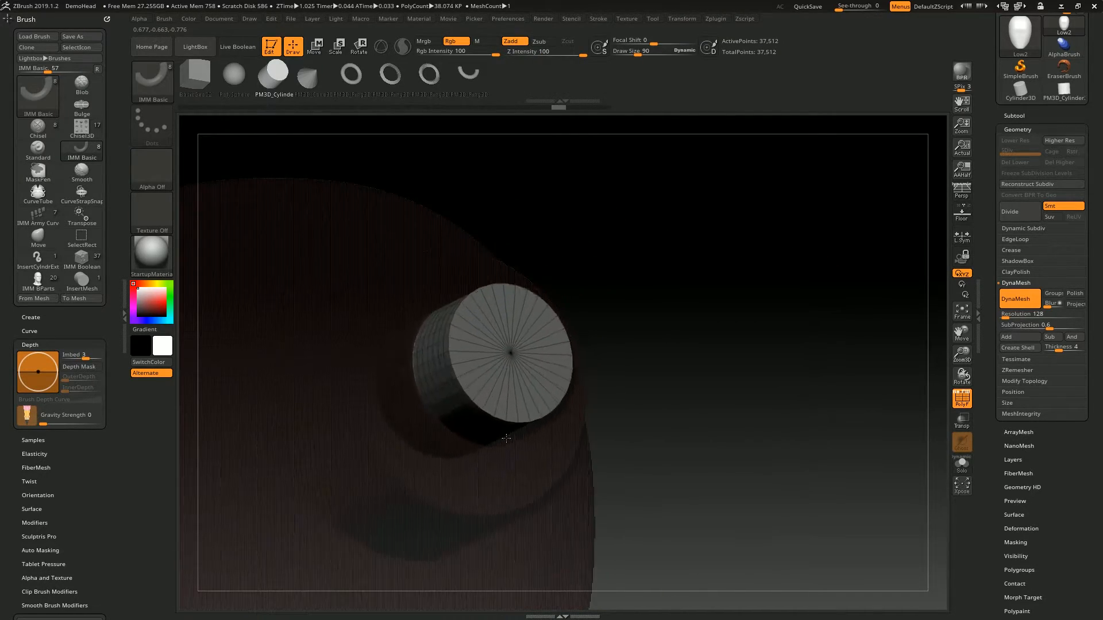
right_drag(513, 463, 485, 278)
right_drag(725, 279, 678, 321)
ctrl+drag(677, 350, 769, 445)
ctrl+drag(737, 420, 694, 244)
ctrl+right_drag(643, 264, 531, 328)
alt+right_drag(520, 483, 578, 338)
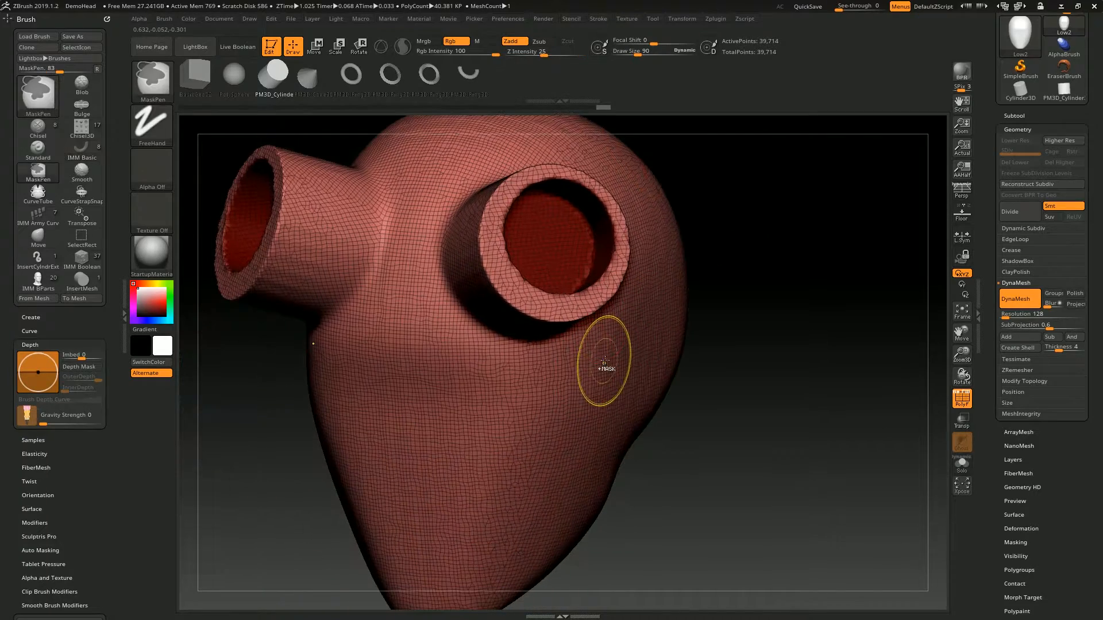
- Undo the bored holes and the last trial insert on the forehead cylinders
key(ctrl+z)
key(ctrl+z)
right_drag(580, 247, 628, 230)
key(ctrl+z)
- Insert the PM3D_Cone3D mesh subtractively and symmetrically on the end faces of the forehead cylinders
alt+right_drag(753, 171, 788, 179)
click(309, 77)
drag(568, 361, 576, 362)
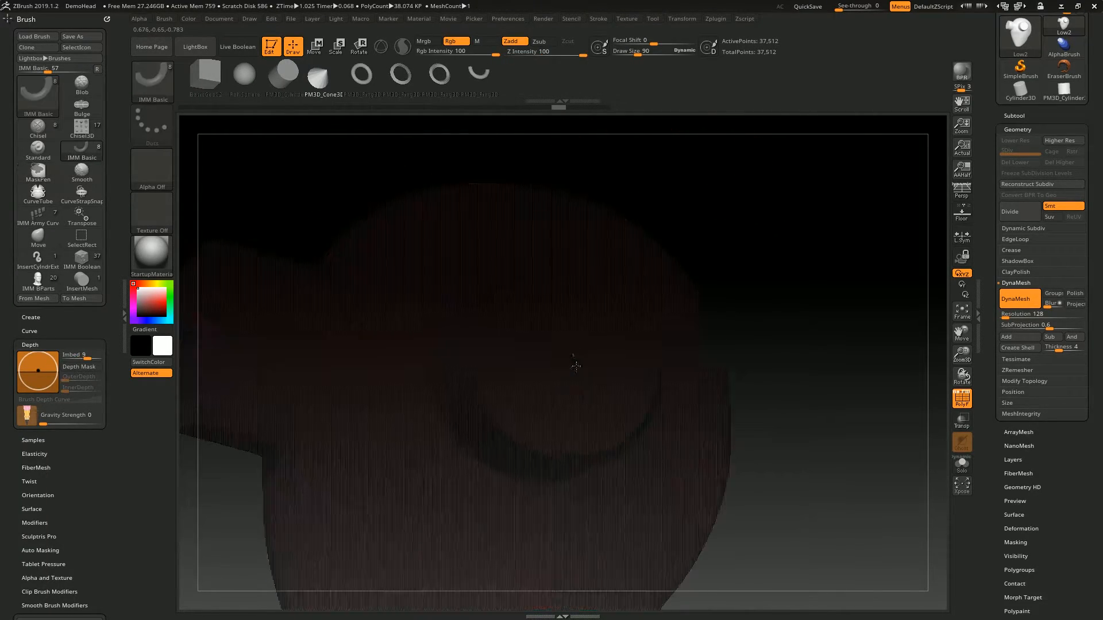
drag(603, 429, 603, 430)
right_drag(741, 310, 795, 316)
- Push the subtractive cones deeper into the forehead cylinders along their axis with the transform gizmo
key(w)
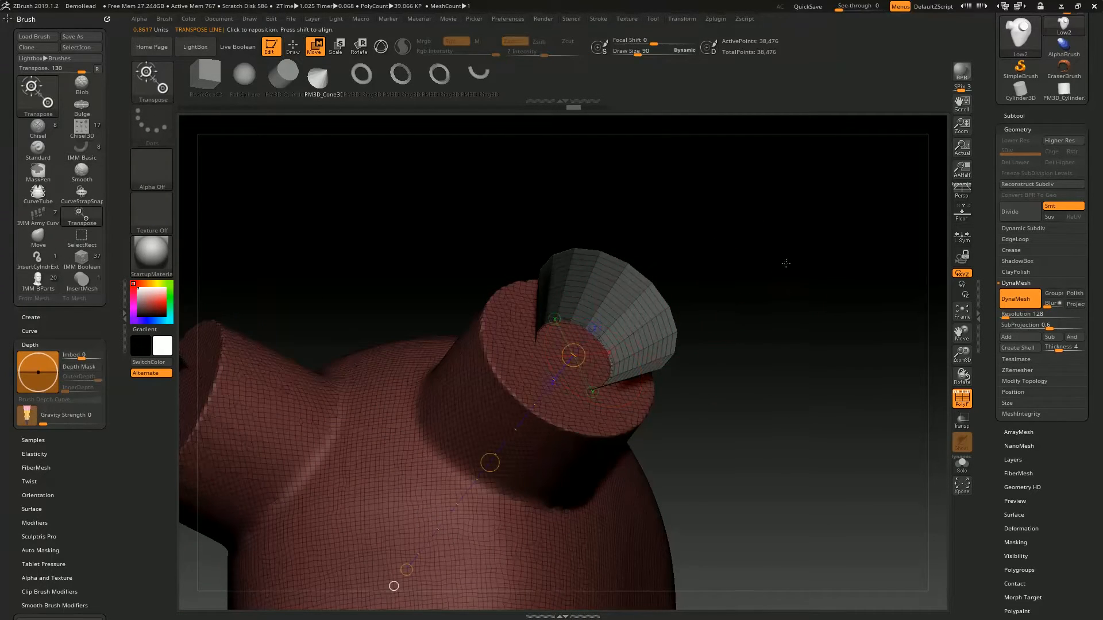
right_drag(783, 264, 801, 252)
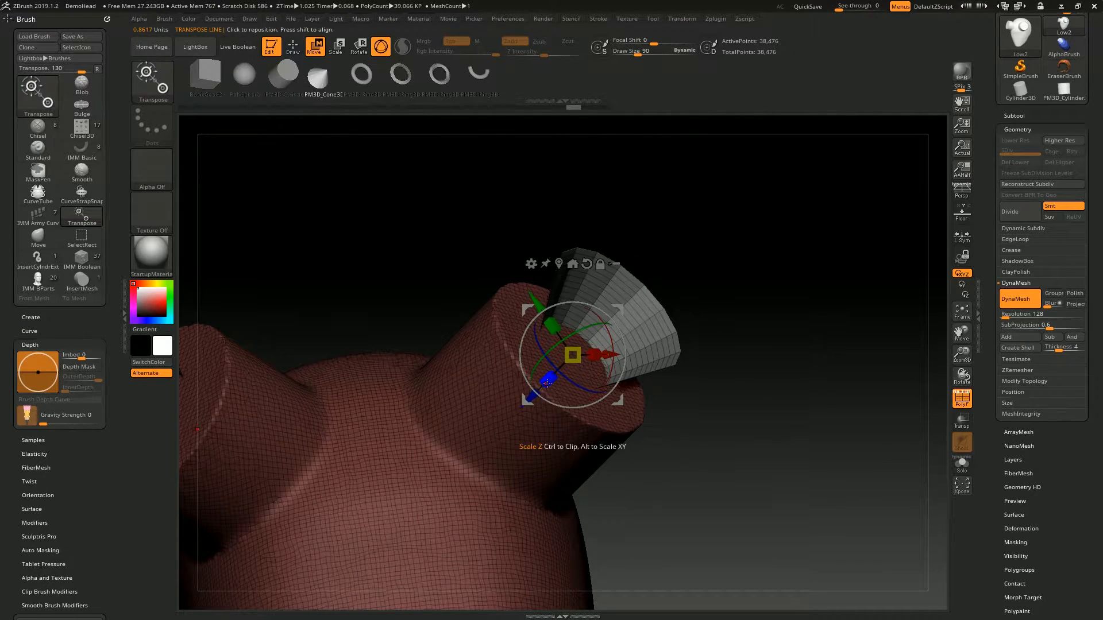
drag(534, 395, 504, 427)
key(q)
- Remesh with DynaMesh to carve the cone-shaped cavities, and turn off the polyframe display
ctrl+drag(797, 304, 858, 505)
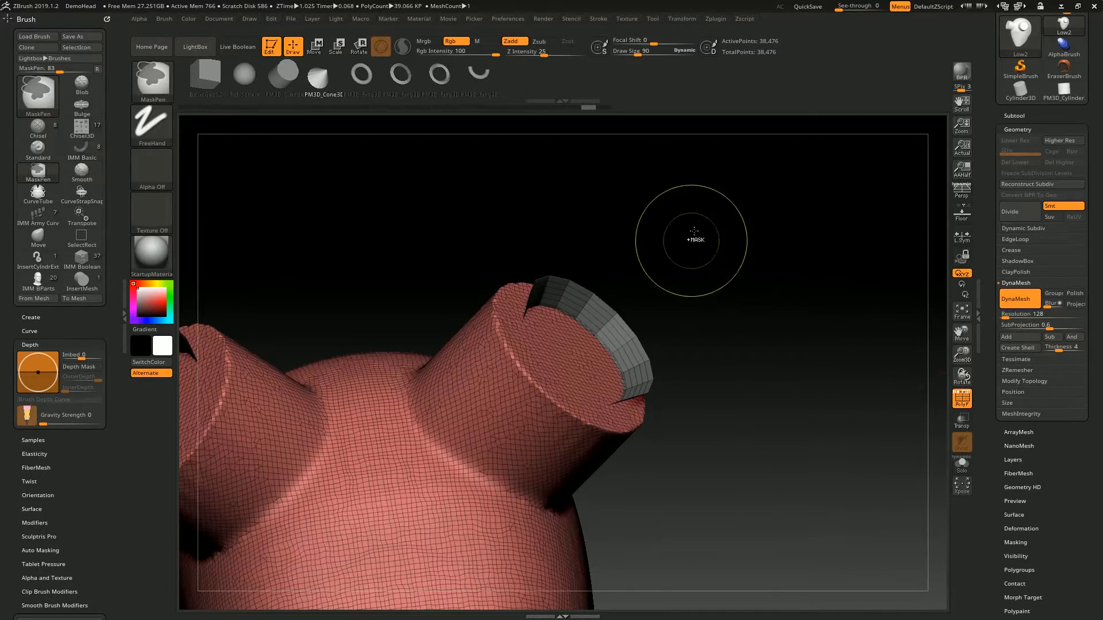
ctrl+drag(693, 248, 741, 322)
mouse_move(714, 222)
ctrl+right_down()
mouse_move(790, 285)
mouse_move(752, 356)
ctrl+right_up()
shift+drag(553, 394, 577, 396)
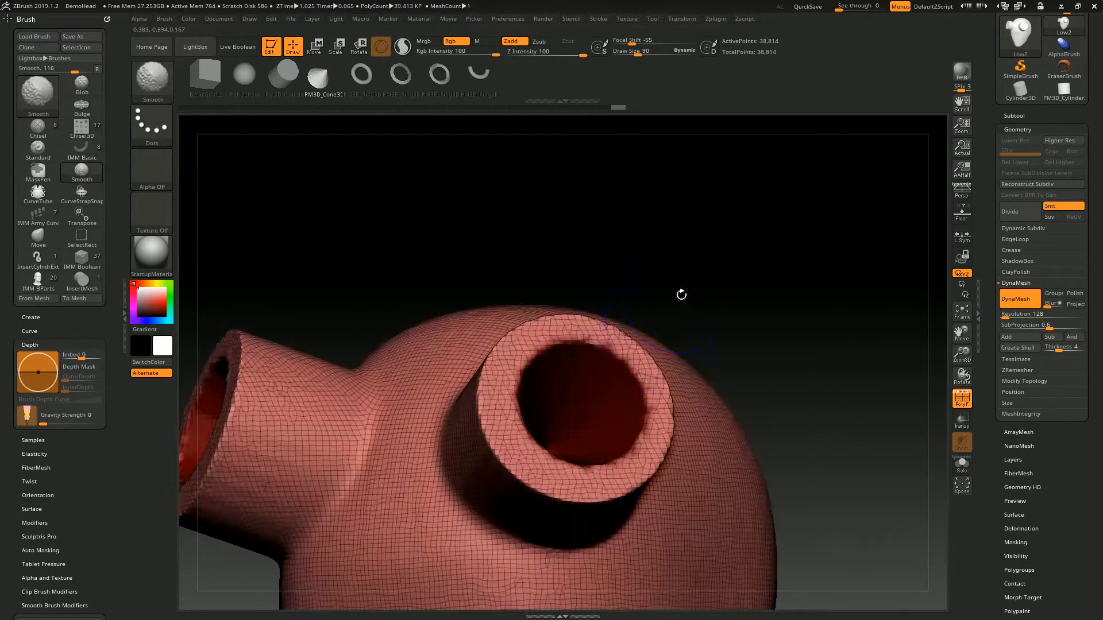
right_drag(667, 310, 672, 367)
key(shift+f)
right_drag(603, 402, 730, 290)
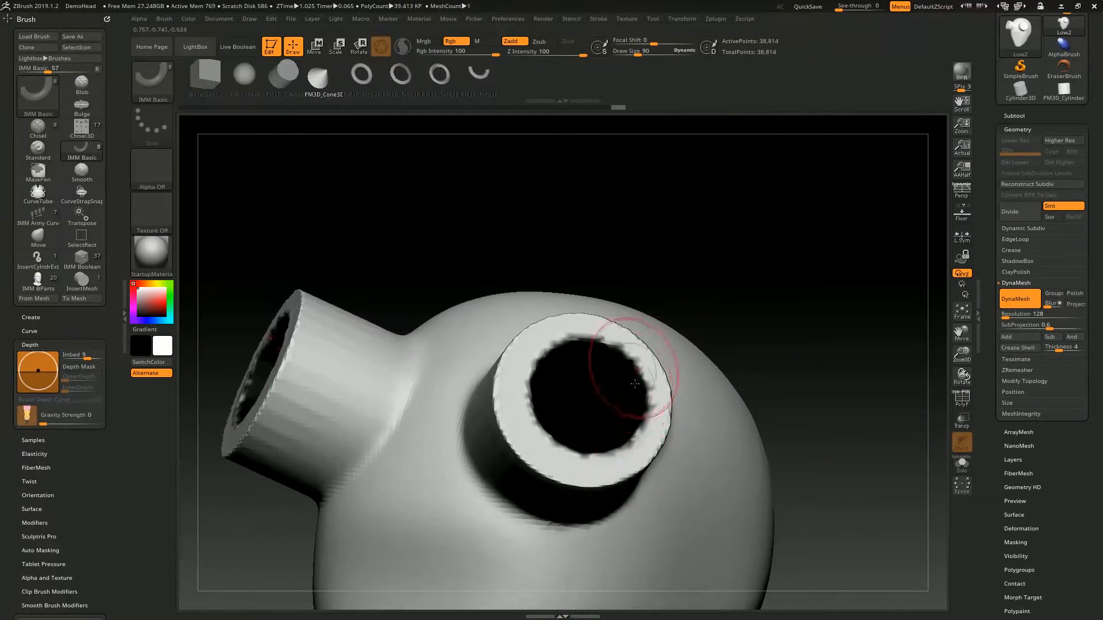
- Undo the cone cut, turn off the subtool's polypaint, and run DynaMesh again to carve the cavities without colour
click(1028, 118)
mouse_move(1065, 140)
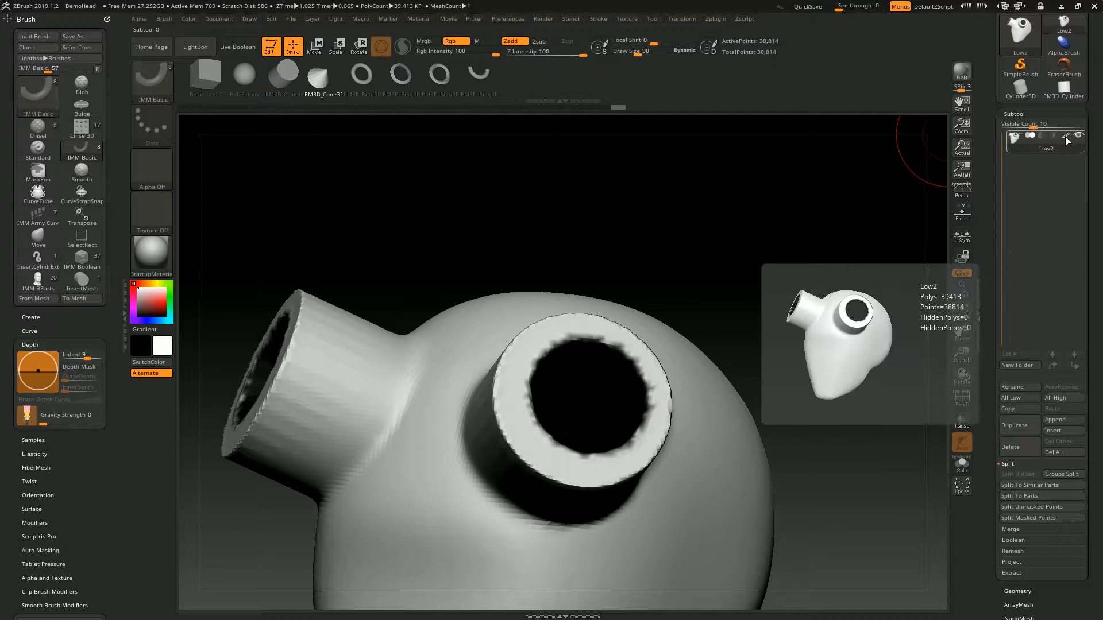
click(1014, 114)
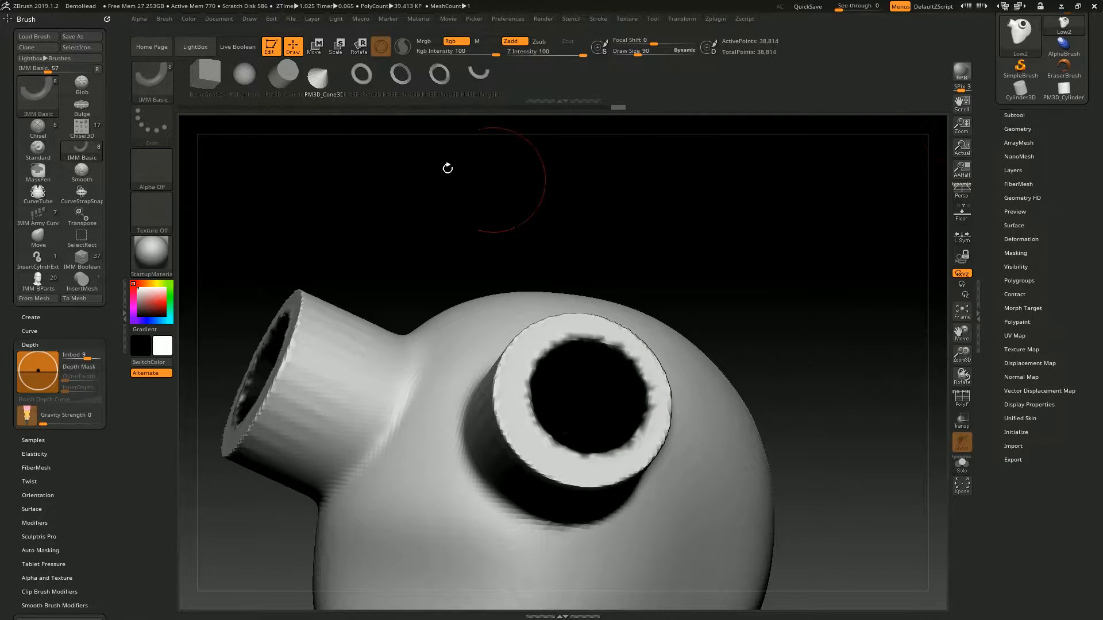
key(ctrl+z)
key(ctrl+z)
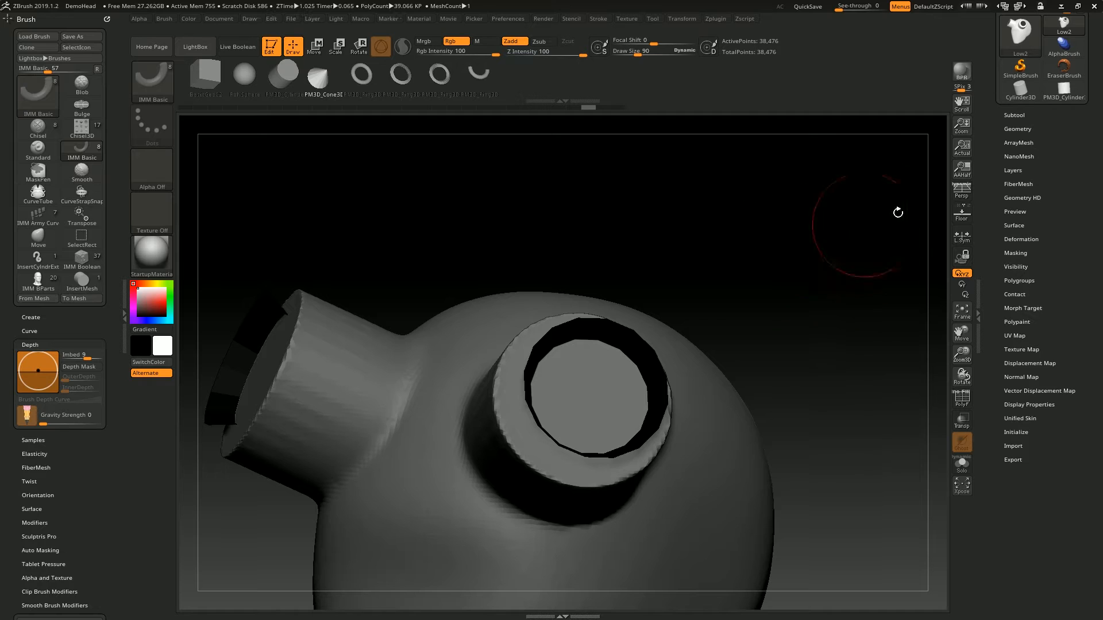
click(1028, 118)
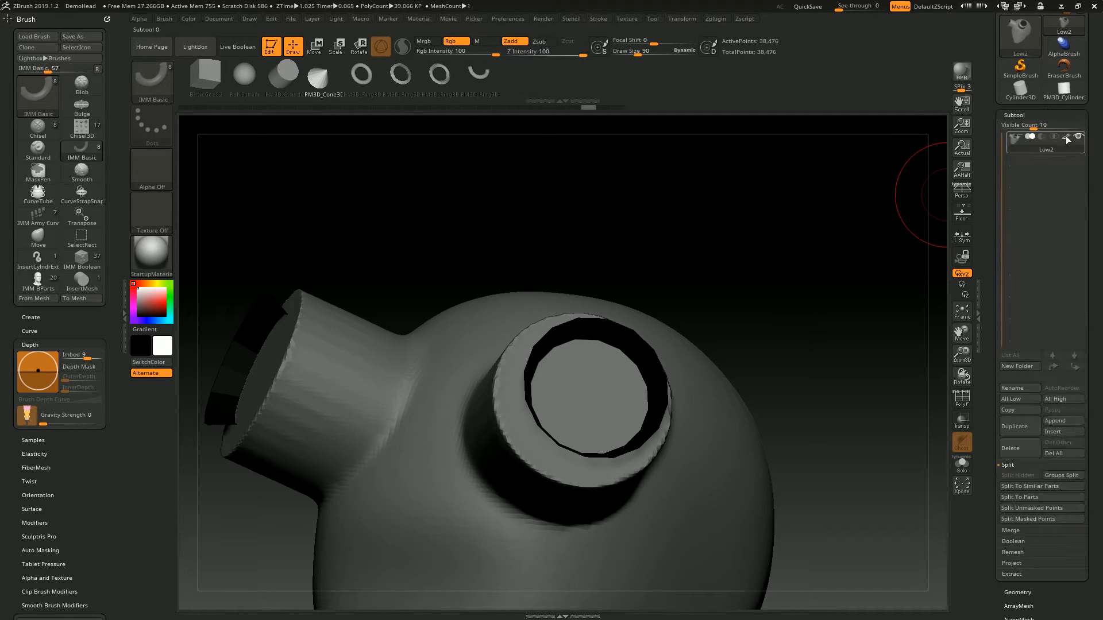
ctrl+click(822, 235)
ctrl+drag(821, 234, 902, 455)
right_drag(878, 379, 787, 342)
right_drag(534, 379, 559, 344)
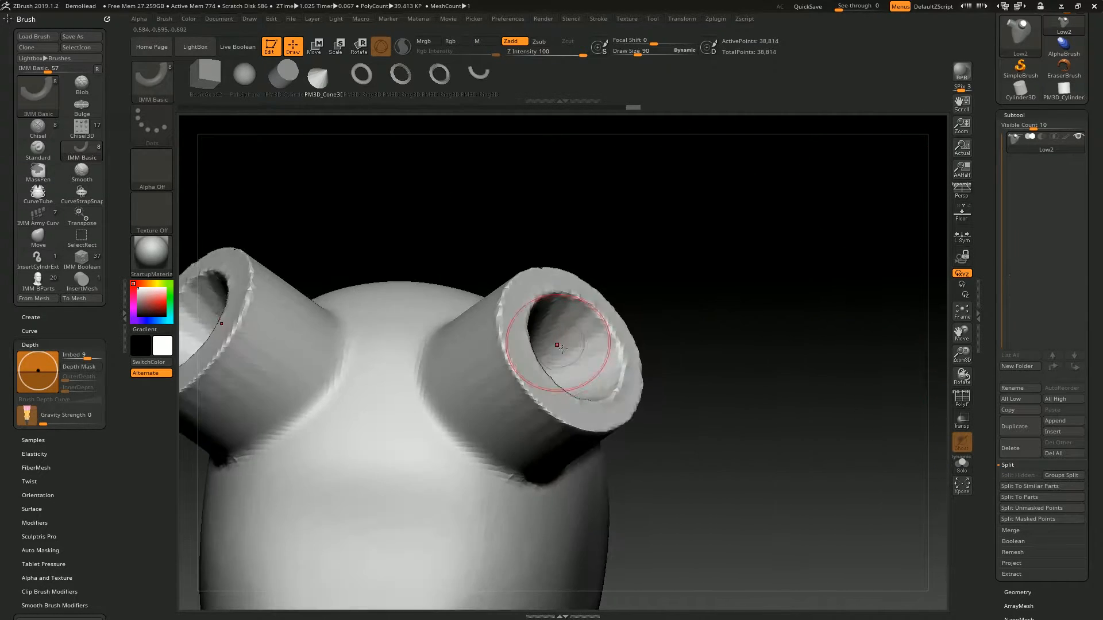
- Step back to the uncut cones for comparison and redo the DynaMesh cut
mouse_move(725, 305)
right_down()
mouse_move(692, 224)
mouse_move(716, 239)
mouse_move(677, 239)
right_up()
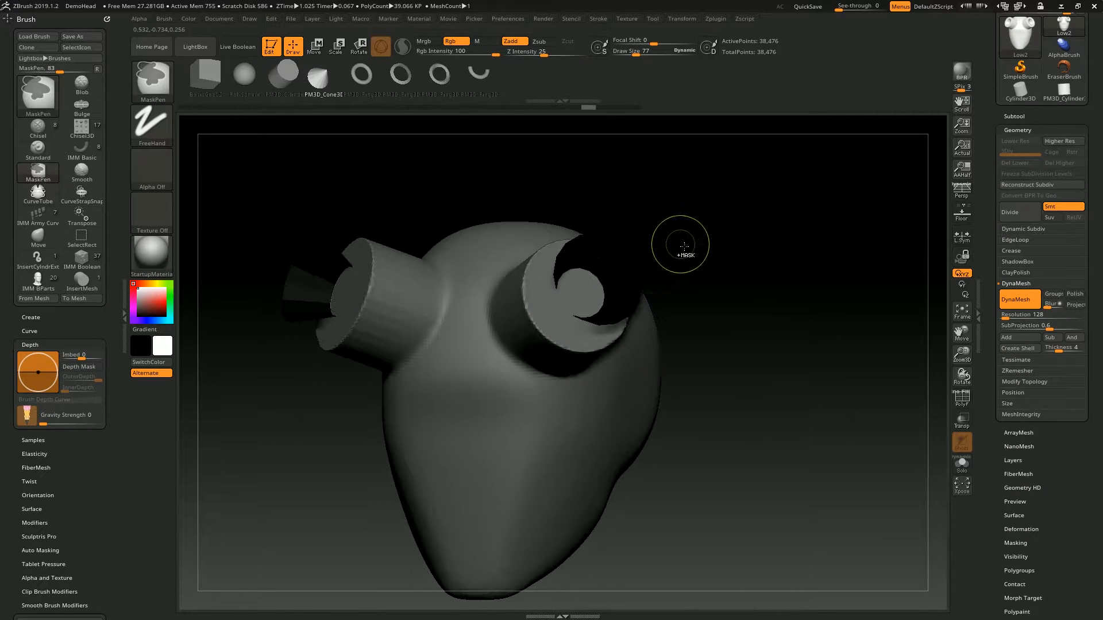
key(ctrl+shift+z)
key(ctrl+shift+z)
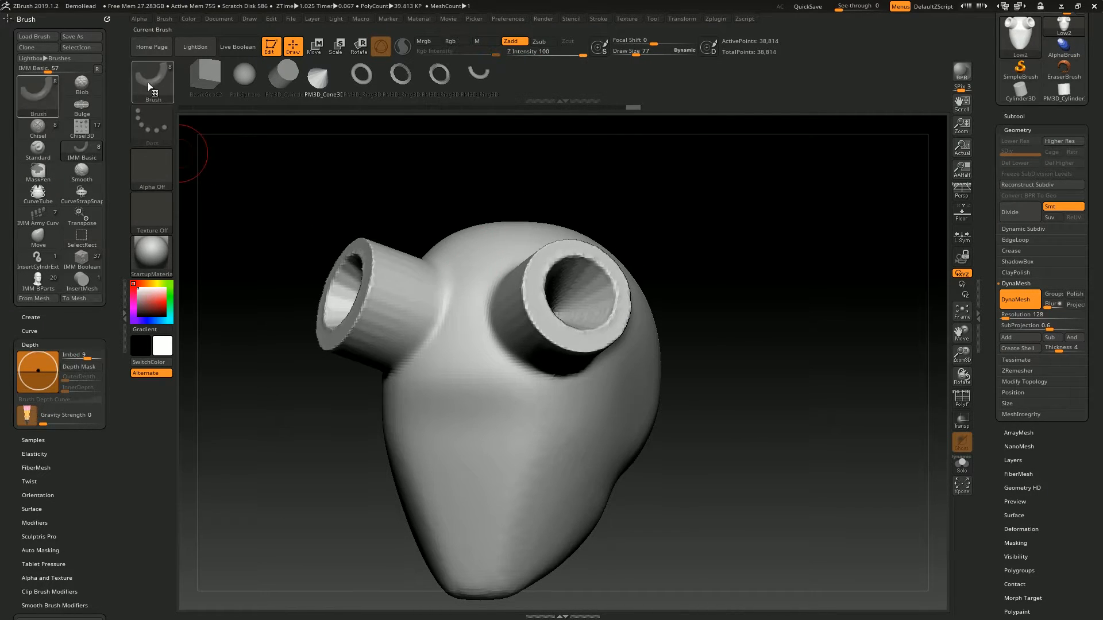
- Try drawing a tube on the side of the head with the CurveTube brush at draw size 51, and undo it
click(145, 86)
click(612, 179)
key(s)
click(621, 343)
right_drag(620, 339, 580, 282)
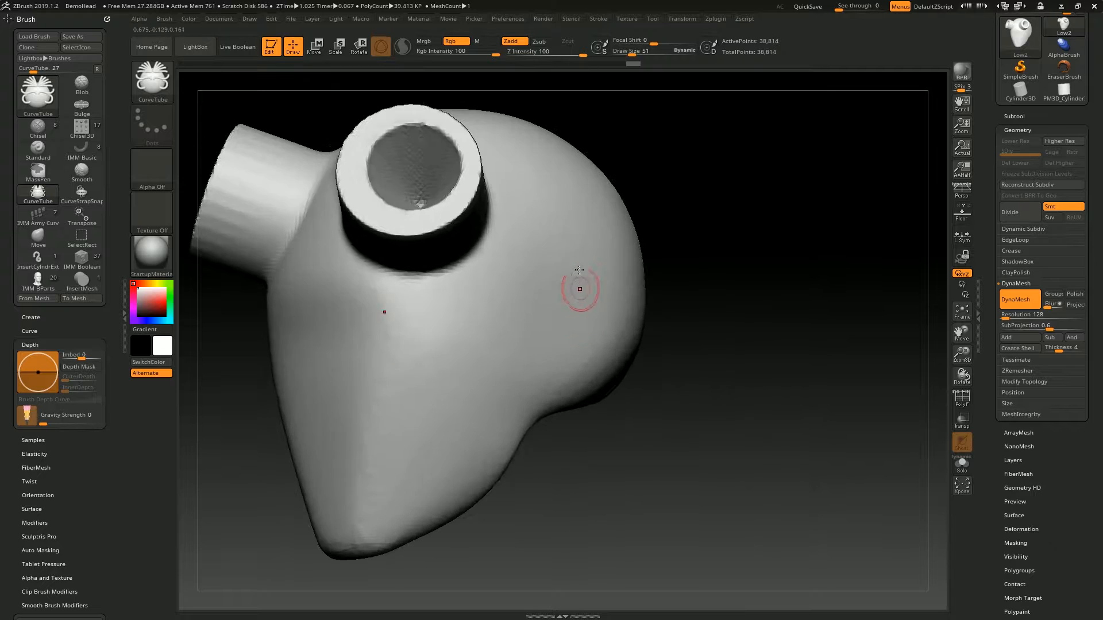
drag(565, 173, 574, 231)
key(ctrl+z)
- Try drawing a tube down the side of the head with the CurveTubeSnap brush
click(152, 84)
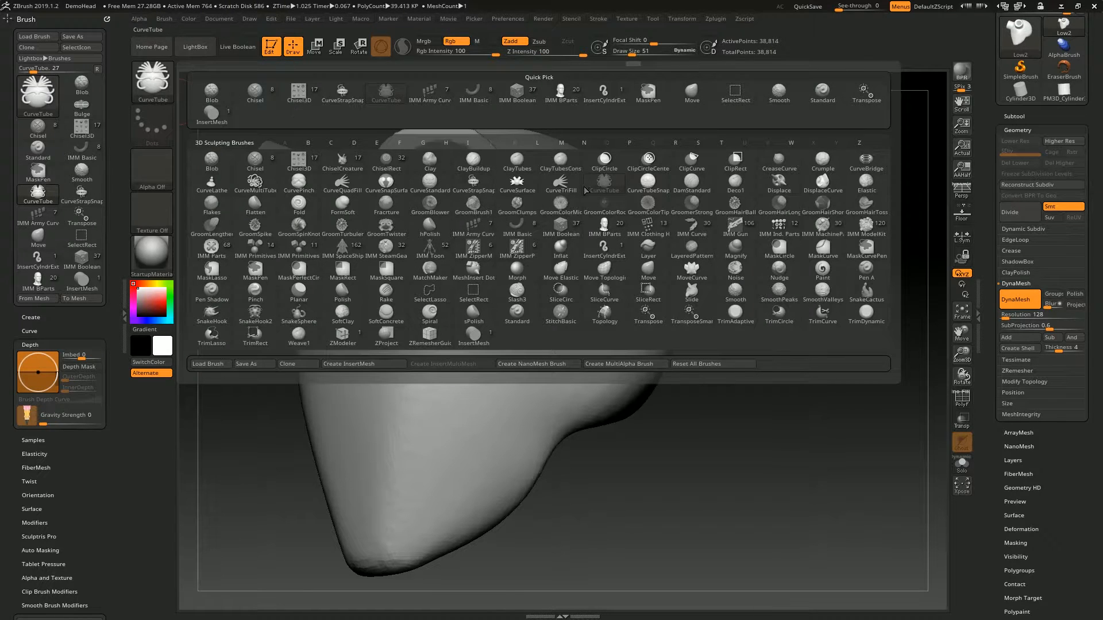
click(648, 183)
drag(580, 179, 453, 578)
right_drag(756, 243, 775, 310)
ctrl+drag(770, 249, 791, 388)
right_drag(789, 396, 816, 391)
right_drag(587, 299, 548, 392)
ctrl+right_drag(548, 392, 603, 266)
alt+drag(661, 280, 505, 461)
right_drag(811, 315, 834, 291)
ctrl+drag(834, 292, 854, 463)
mouse_move(646, 343)
right_down()
mouse_move(591, 345)
mouse_move(598, 308)
right_up()
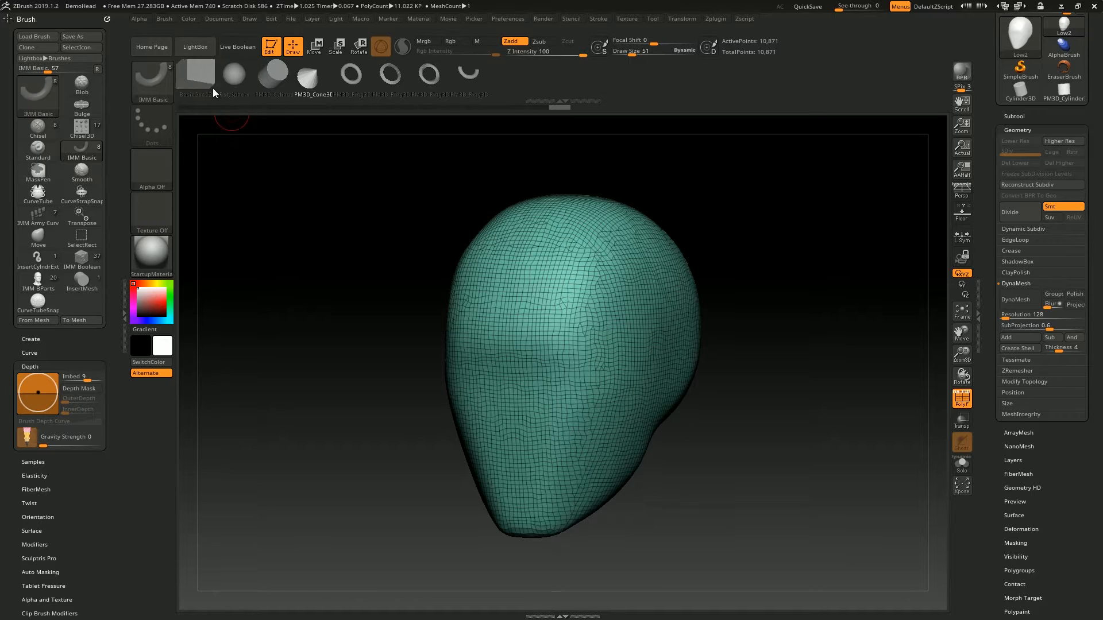
- Try inserting IMM Basic meshes on the original head, and undo each insertion
drag(659, 313, 689, 242)
key(ctrl+z)
drag(659, 283, 645, 210)
key(ctrl+z)
drag(827, 213, 720, 161)
- Switch the active tool to SweepProfile3D and convert it to a PolyMesh3D
click(1014, 116)
scroll(991, 135, up, 4)
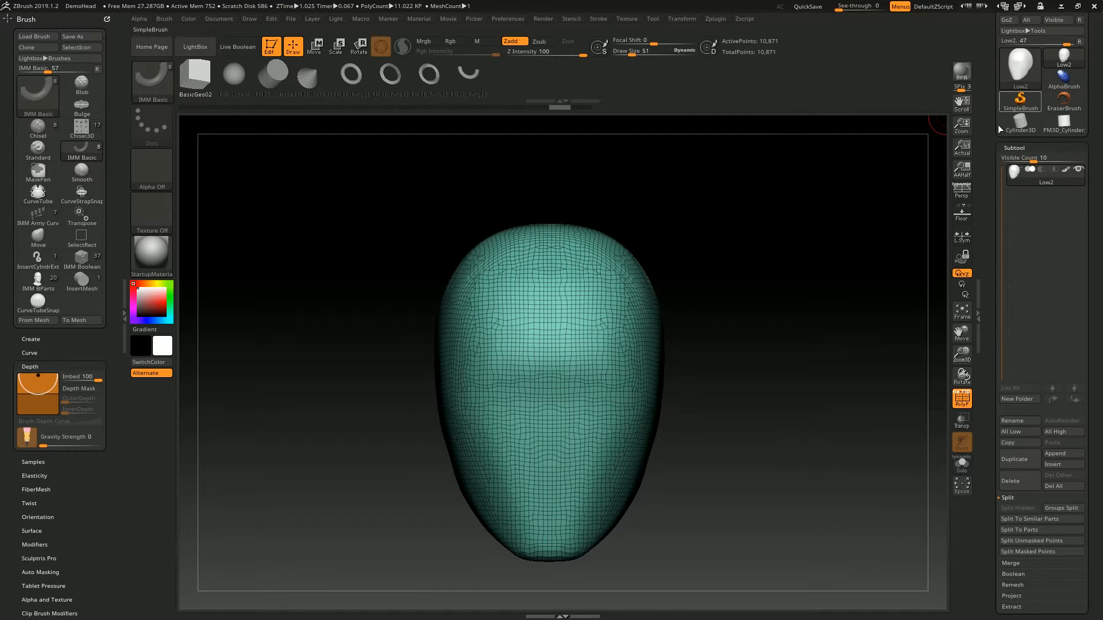
click(1024, 141)
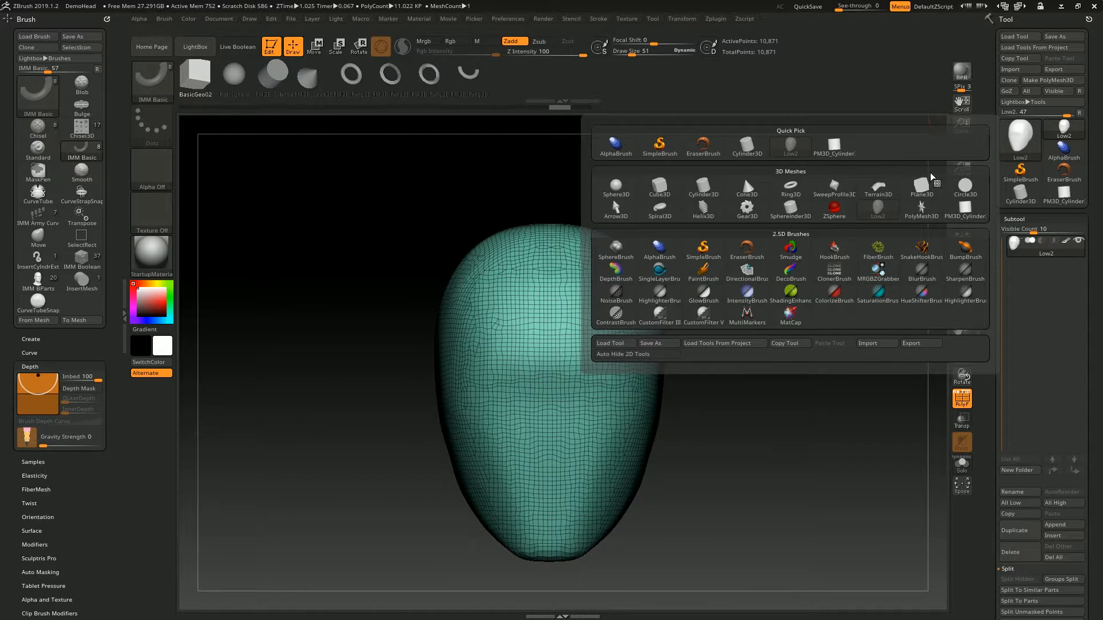
click(834, 190)
drag(751, 327, 819, 282)
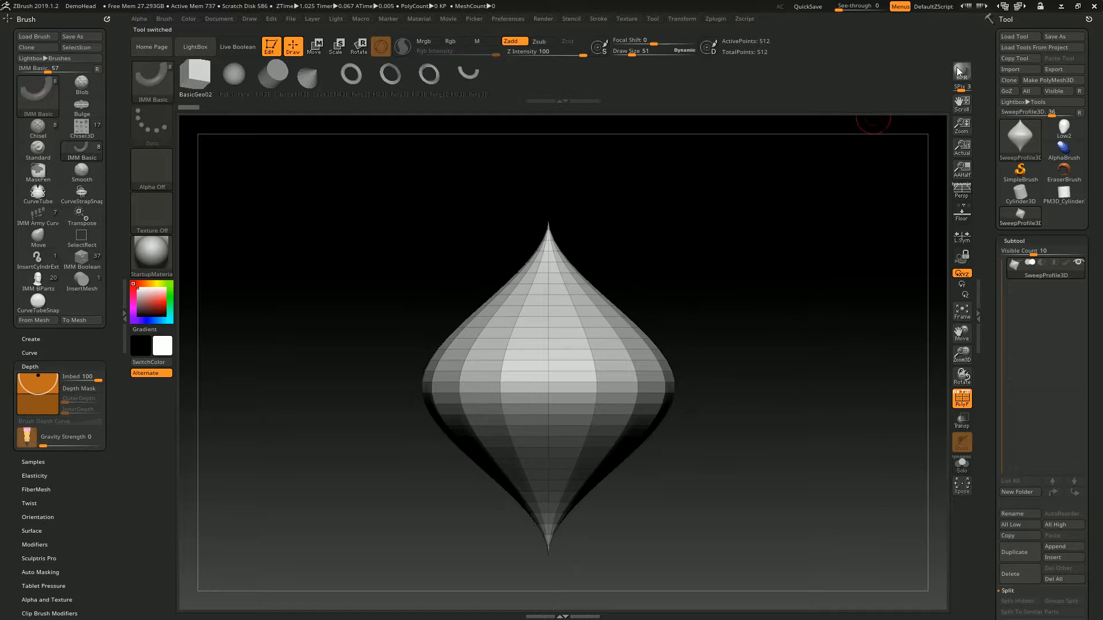
click(1046, 81)
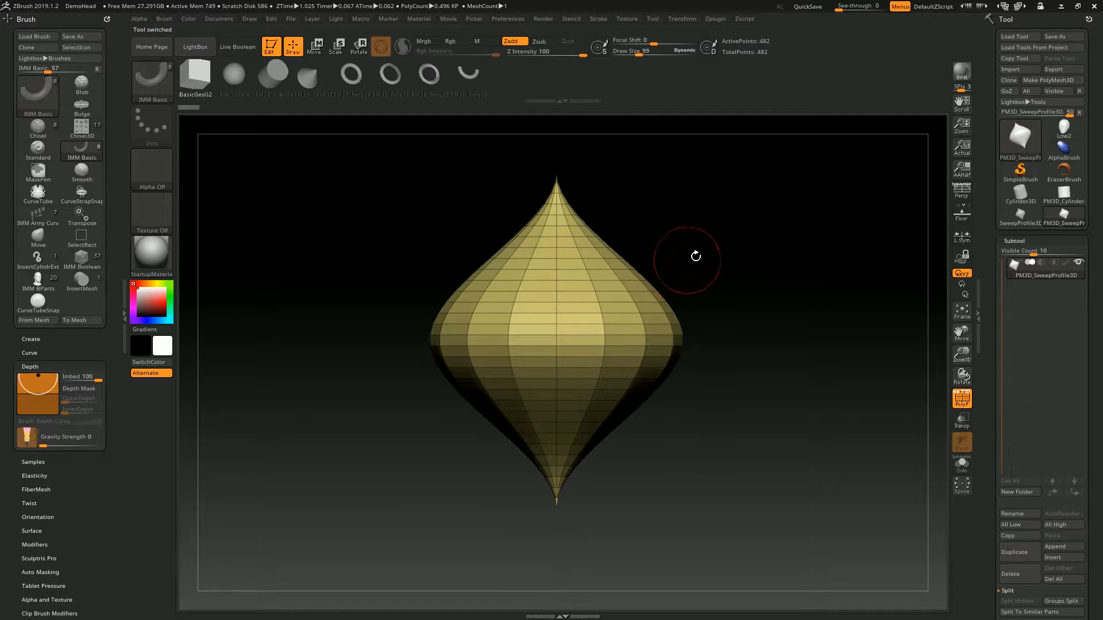
alt+drag(690, 259, 631, 214)
- Hide the lower half of the sweep profile mesh and delete the hidden geometry to leave an open base
mouse_move(318, 568)
ctrl+alt+shift+mouse_down()
mouse_move(798, 362)
mouse_move(810, 344)
ctrl+alt+shift+mouse_up()
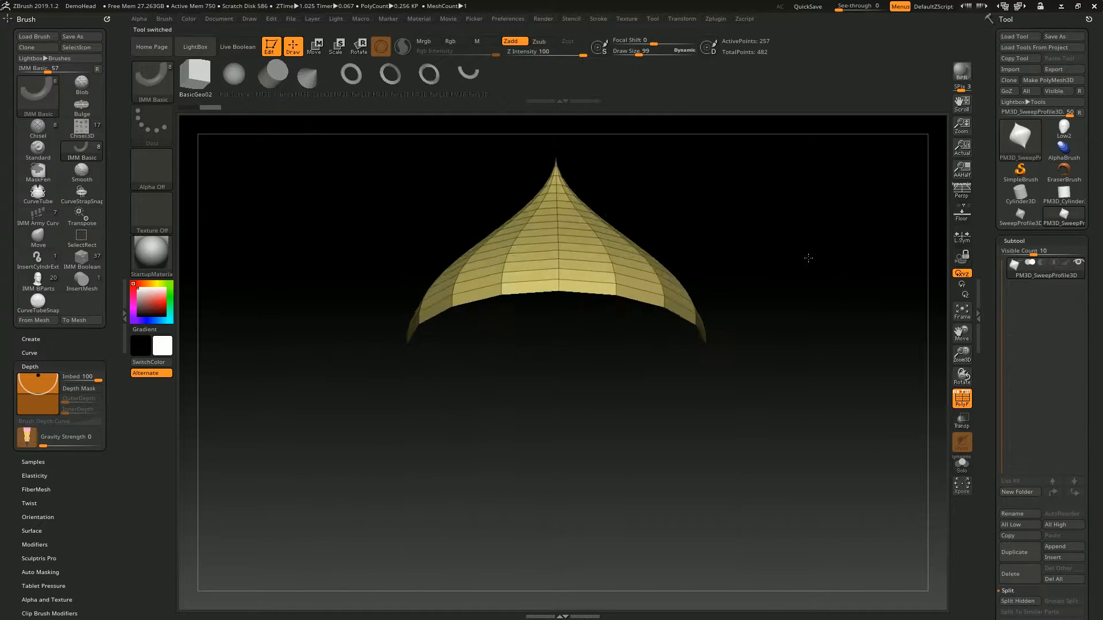
drag(707, 172, 555, 279)
drag(748, 256, 767, 285)
click(1012, 241)
click(1015, 254)
scroll(1020, 330, down, 1)
click(1035, 381)
click(1028, 413)
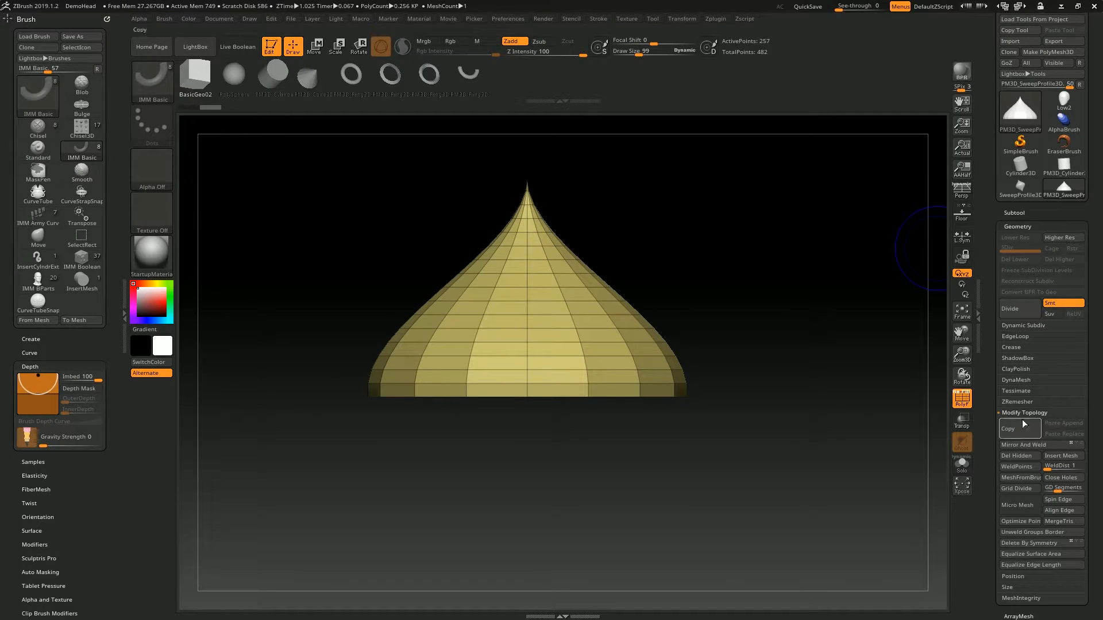
click(1016, 456)
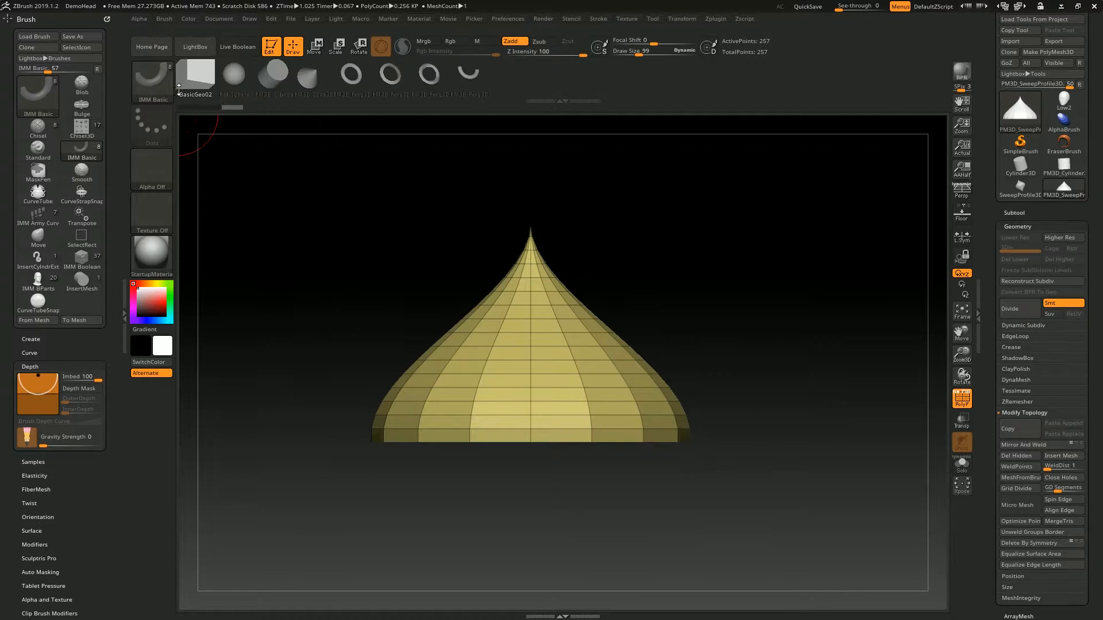
- Locate the Create InsertMesh option for turning the open half profile into a brush
click(157, 98)
click(157, 98)
click(157, 93)
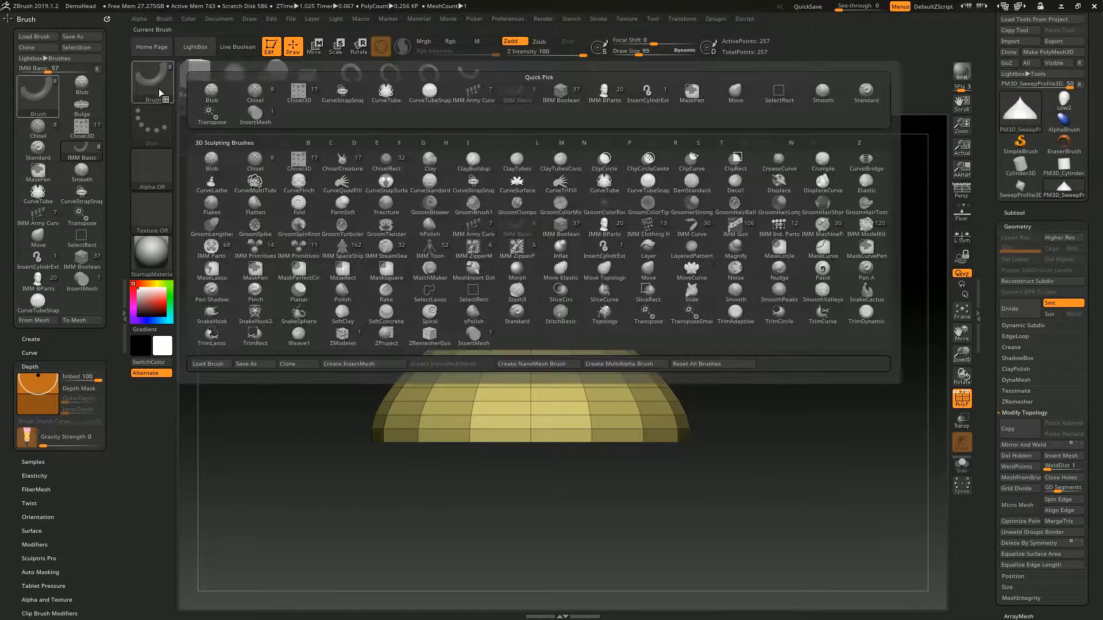
click(353, 367)
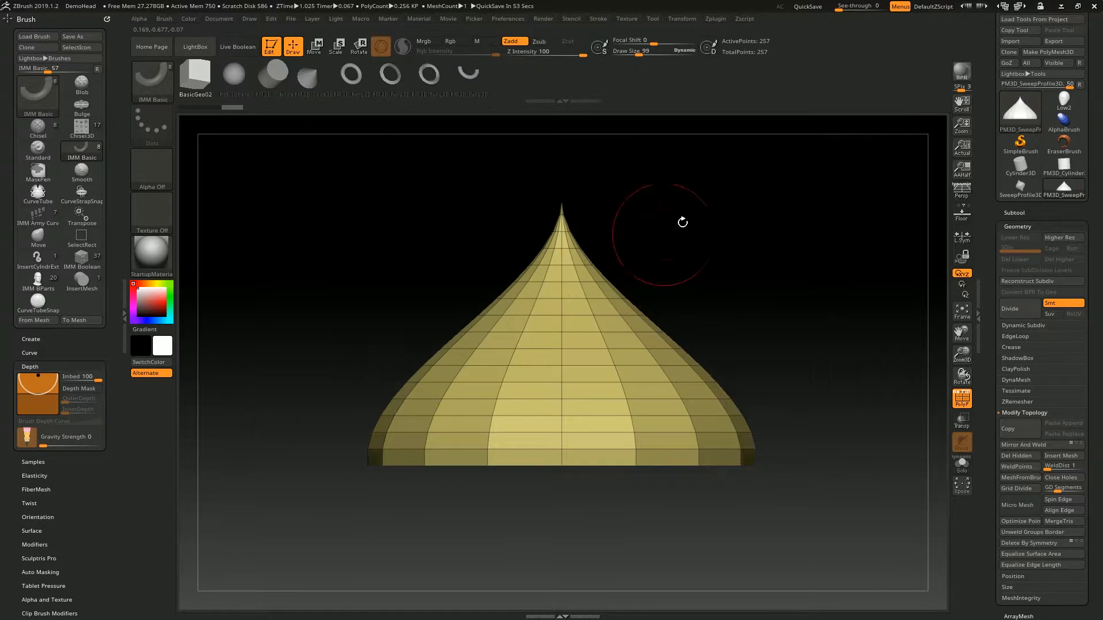
alt+drag(735, 233, 726, 249)
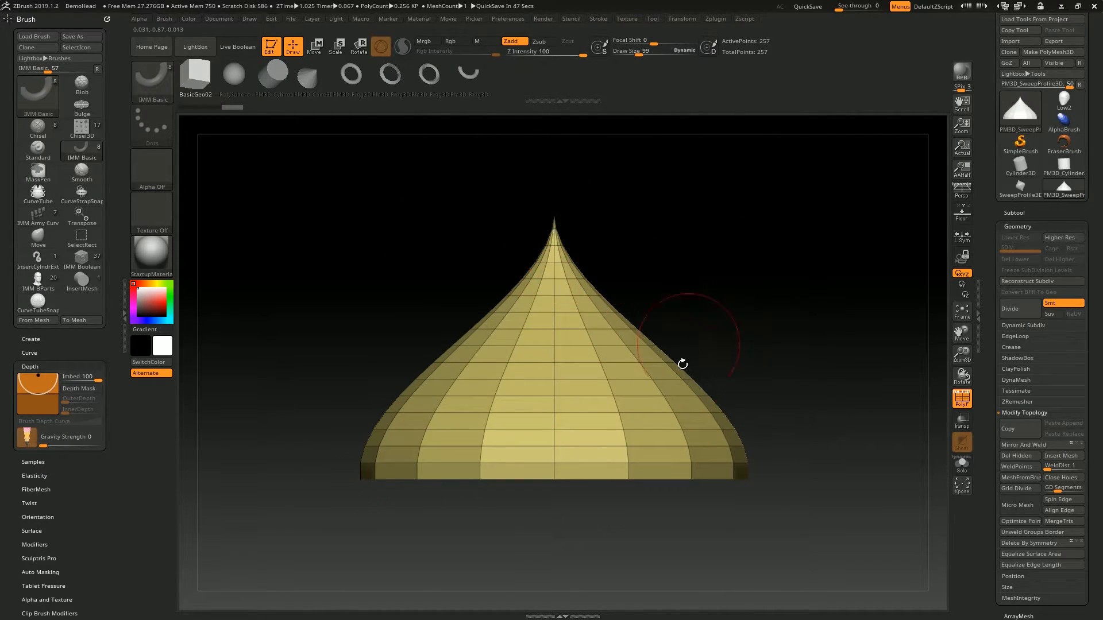
- Create a new InsertMesh brush from the open half profile seen from the side
key(b)
click(383, 364)
click(500, 205)
- Try inserting the side-view half profile onto its own surface, undoing each insertion
drag(629, 340, 637, 283)
drag(778, 202, 746, 322)
key(ctrl+z)
shift+drag(773, 270, 726, 337)
drag(642, 327, 692, 388)
key(ctrl+z)
- Orient the half profile so its tip points at the viewer, and create a new InsertMesh brush from that orientation
drag(796, 241, 804, 362)
drag(854, 187, 694, 297)
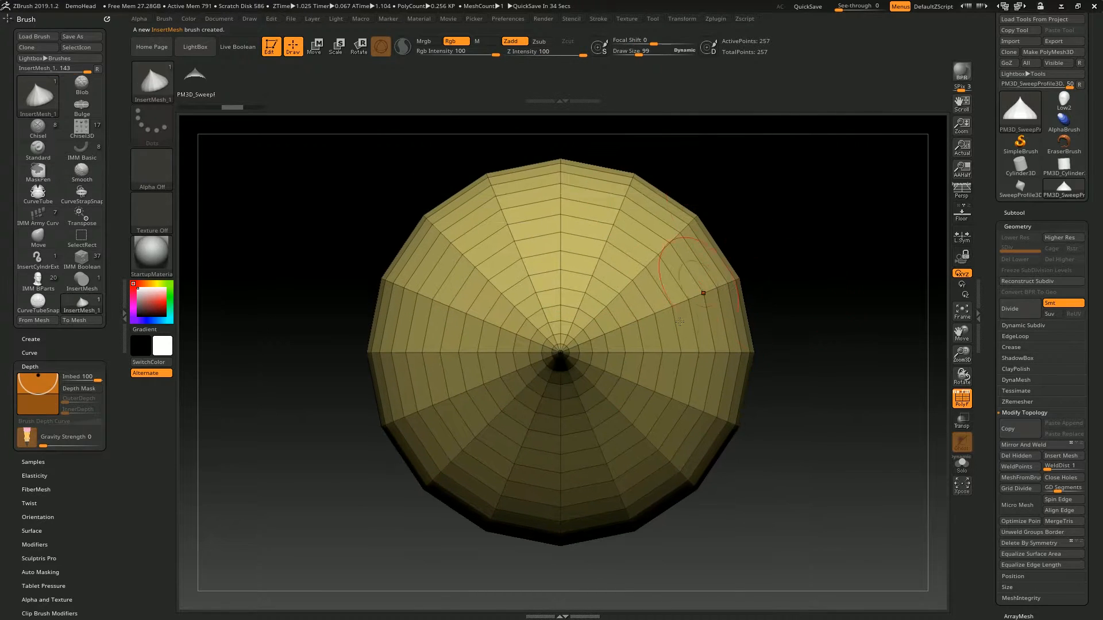
click(142, 98)
click(157, 92)
alt+drag(838, 246, 712, 247)
drag(718, 252, 736, 183)
alt+drag(697, 290, 770, 184)
drag(619, 506, 801, 304)
alt+drag(838, 318, 837, 266)
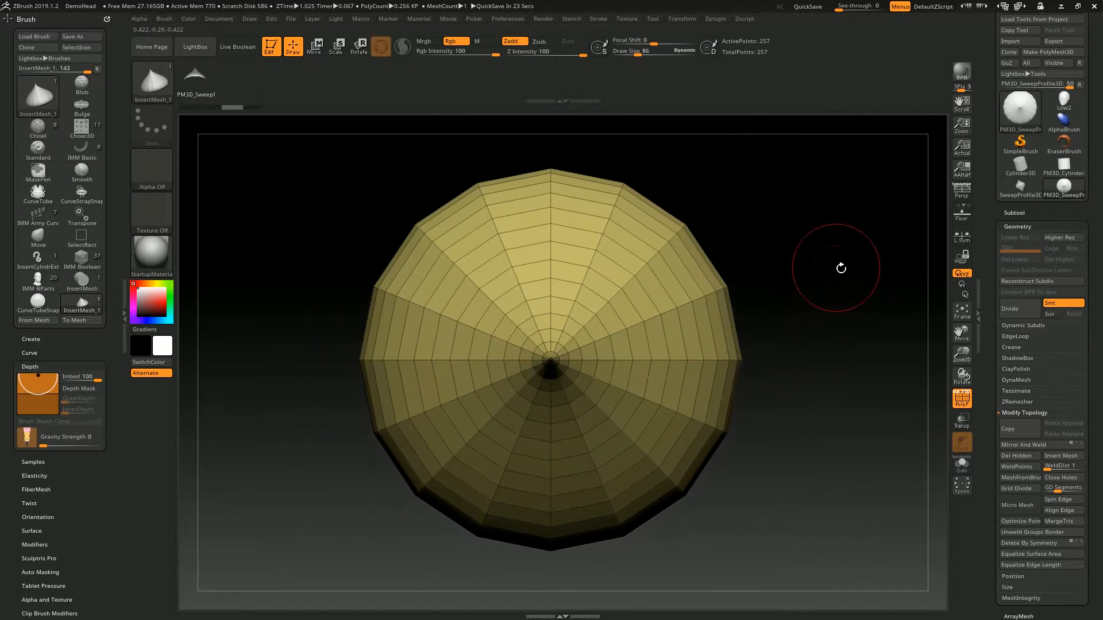
click(38, 97)
click(333, 426)
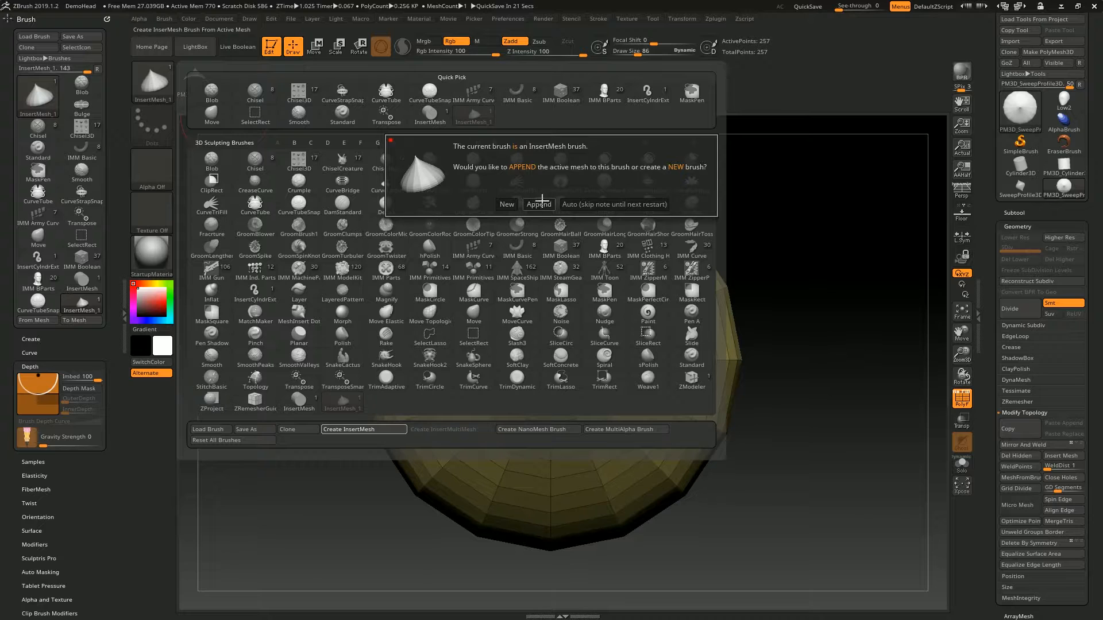
click(507, 205)
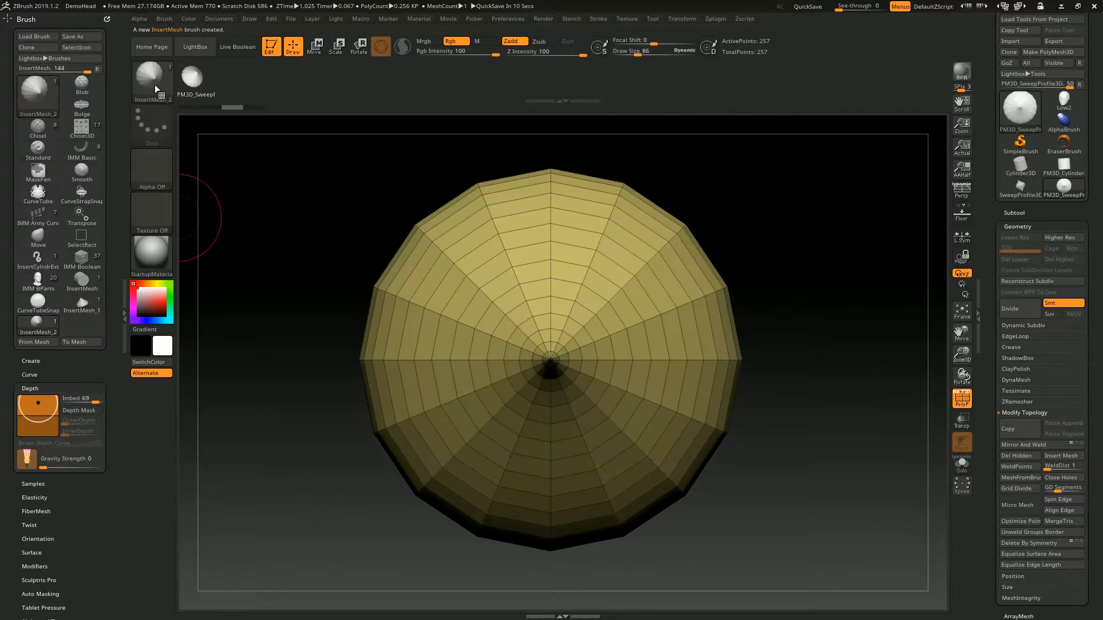
- Append the active half profile to the current InsertMesh brush as an additional mesh
click(149, 82)
click(364, 363)
click(546, 204)
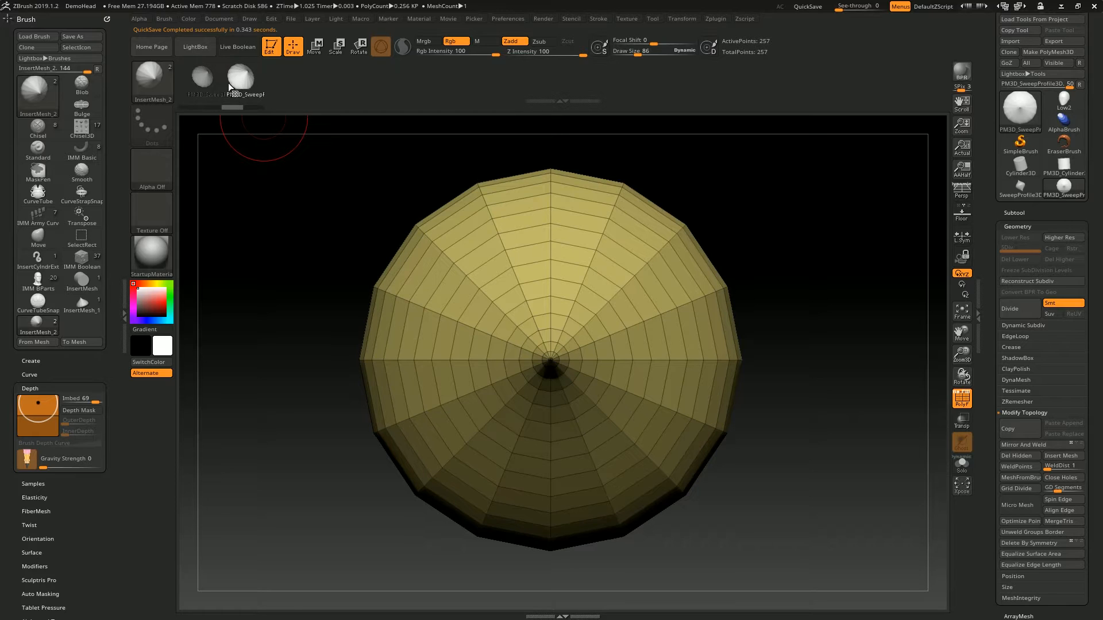
click(159, 89)
click(165, 91)
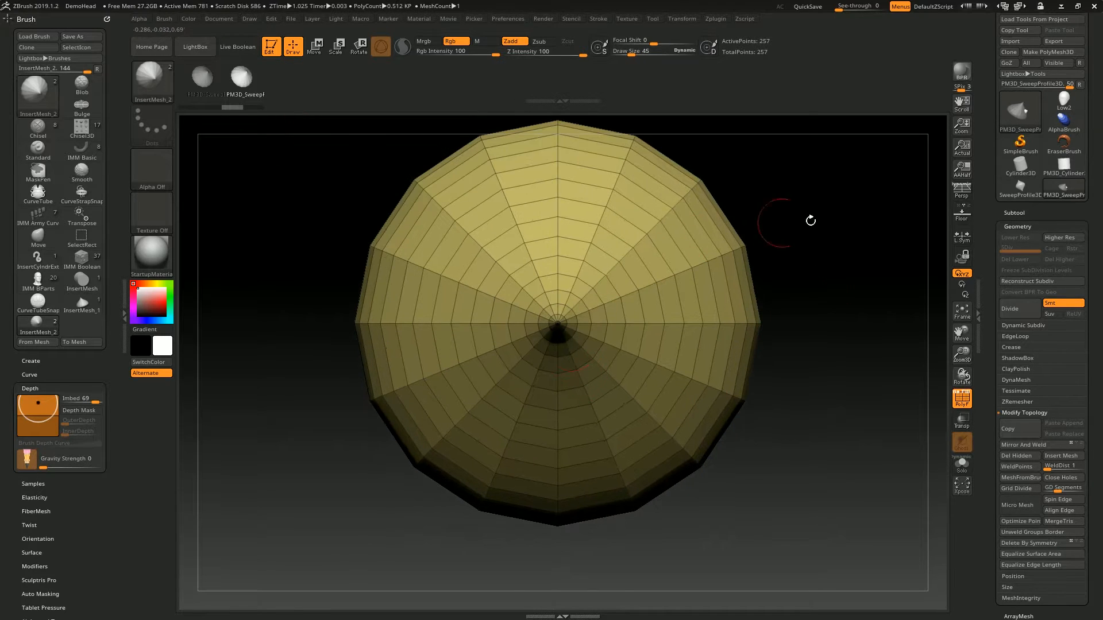
- Try inserting half profiles with the two-mesh brush on the surface, and undo the insertions
alt+drag(811, 221, 817, 269)
drag(808, 382, 855, 255)
drag(612, 387, 646, 401)
drag(692, 259, 722, 281)
drag(490, 334, 527, 344)
key(ctrl+z)
key(ctrl+z)
- Insert four copies of the half profile around the large mesh, one on each side of its central tip
drag(709, 235, 787, 288)
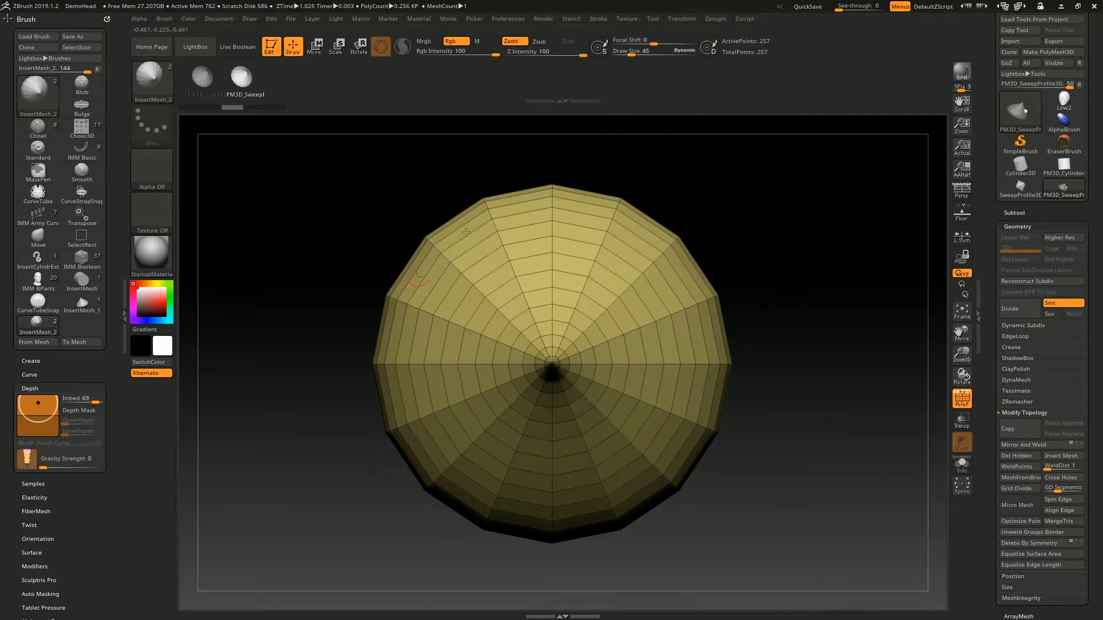
drag(778, 202, 832, 191)
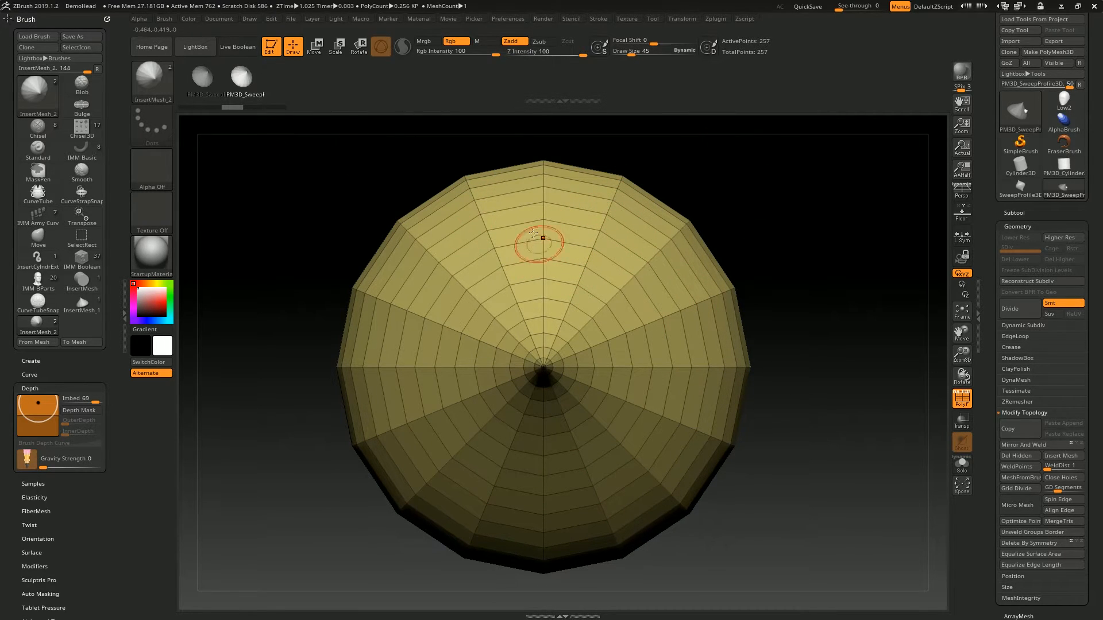
drag(538, 245, 580, 270)
drag(695, 365, 501, 368)
drag(420, 372, 462, 376)
ctrl+drag(753, 190, 793, 240)
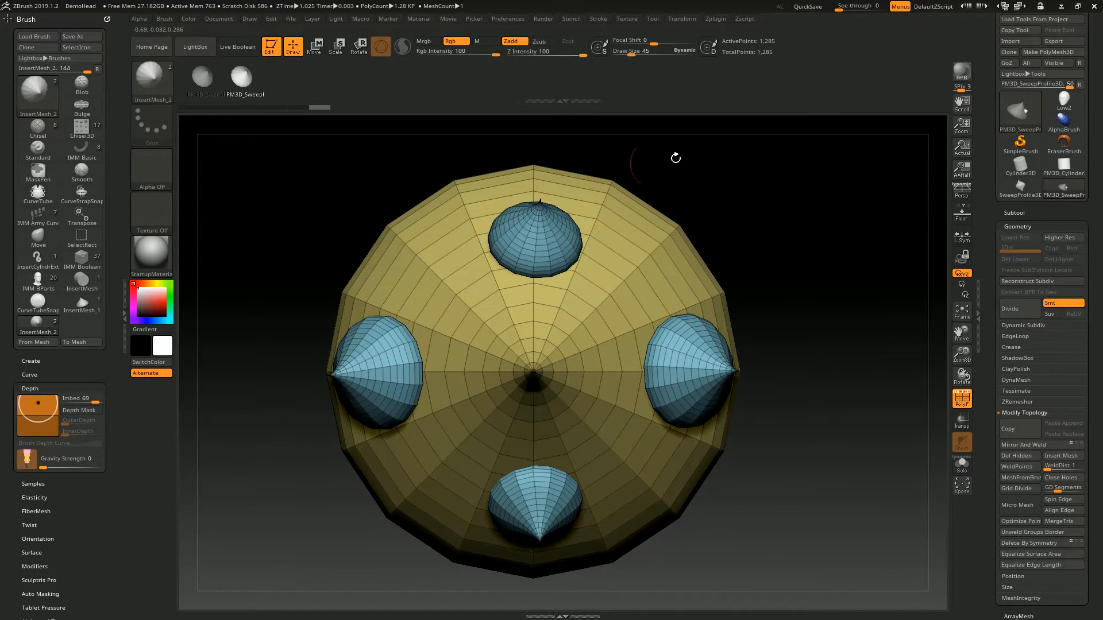
- Create a new InsertMesh brush from the half profile carrying the four inserted spikes
click(161, 88)
click(361, 365)
click(507, 204)
- Insert two copies of the spiked compound mesh on the surface of the large mesh
drag(761, 207, 731, 230)
drag(587, 333, 660, 367)
drag(818, 273, 796, 230)
drag(464, 450, 528, 460)
mouse_move(734, 137)
mouse_down()
mouse_move(687, 119)
mouse_move(770, 180)
mouse_up()
- Undo the insertions back to the single plain half profile
key(ctrl)
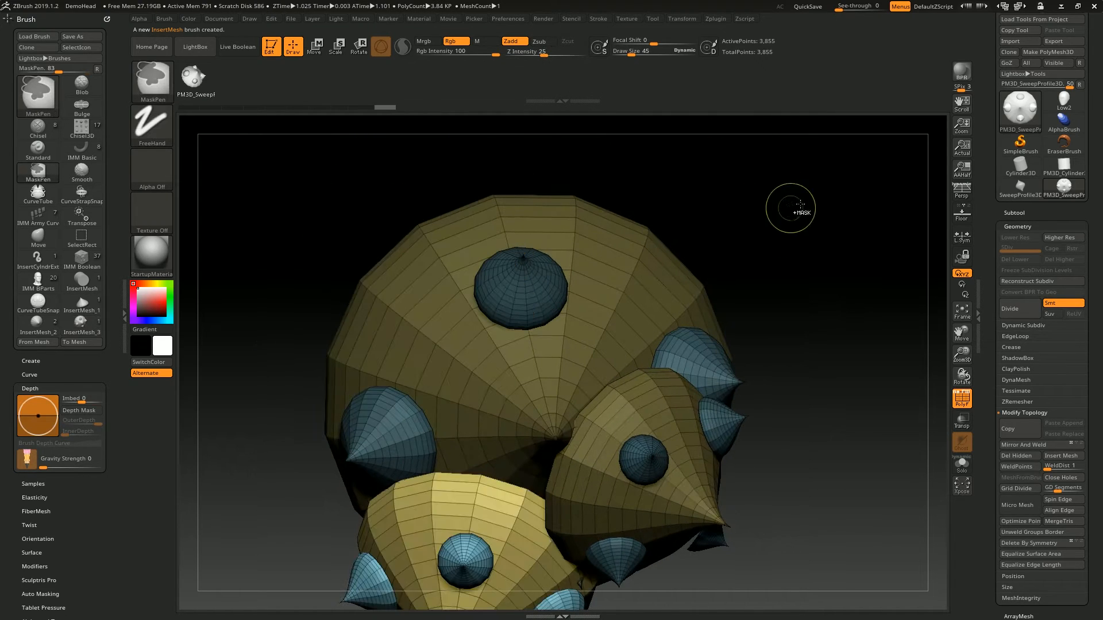
key(ctrl+z)
key(ctrl+z)
key(ctrl+z)
key(ctrl+z)
key(ctrl+z)
key(ctrl+z)
key(ctrl+z)
shift+drag(846, 233, 847, 240)
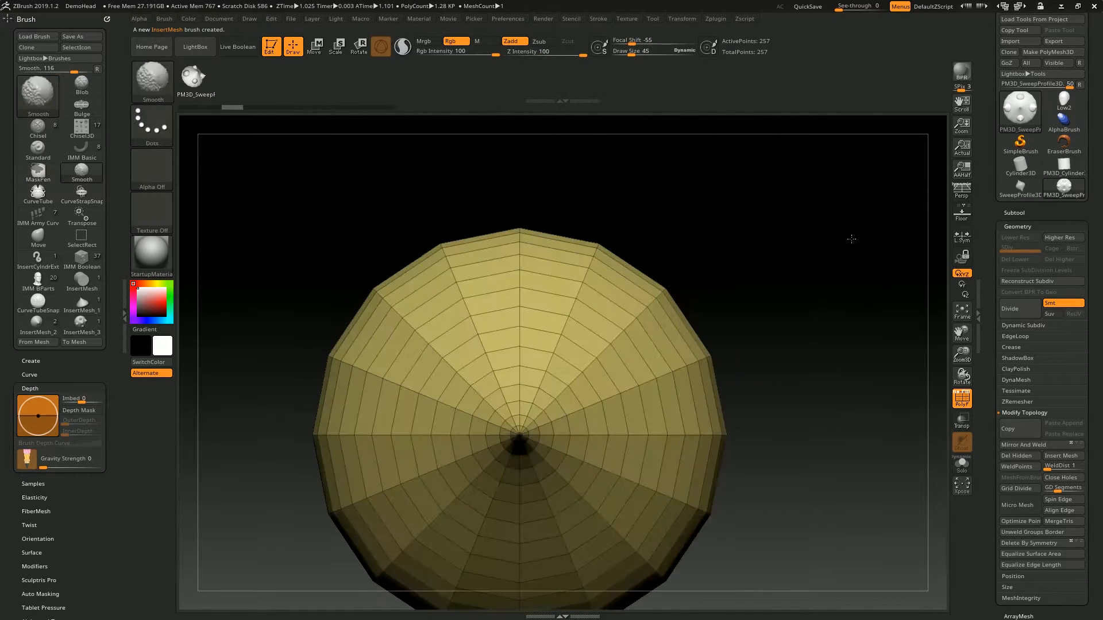
- Preview the half profile subdivided three times with PolyFrame off and on, and return it to its base geometry
mouse_move(759, 227)
mouse_down()
mouse_move(766, 253)
mouse_move(805, 185)
mouse_move(794, 235)
mouse_up()
key(shift+f)
key(ctrl+d)
key(ctrl+d)
key(ctrl+d)
shift+drag(667, 166, 724, 305)
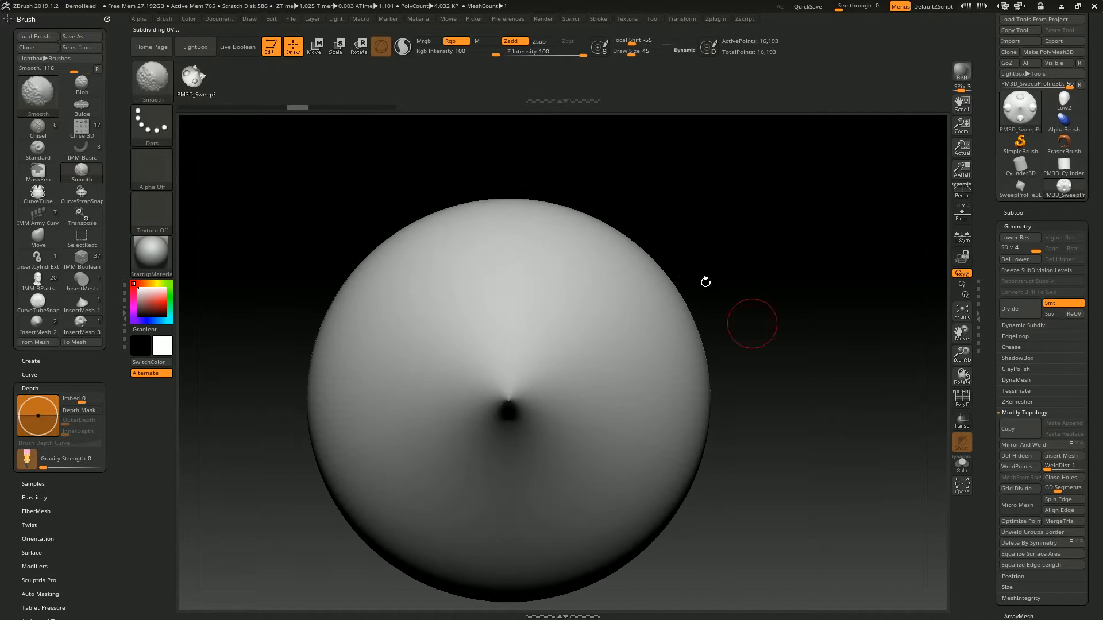
key(f)
key(shift+f)
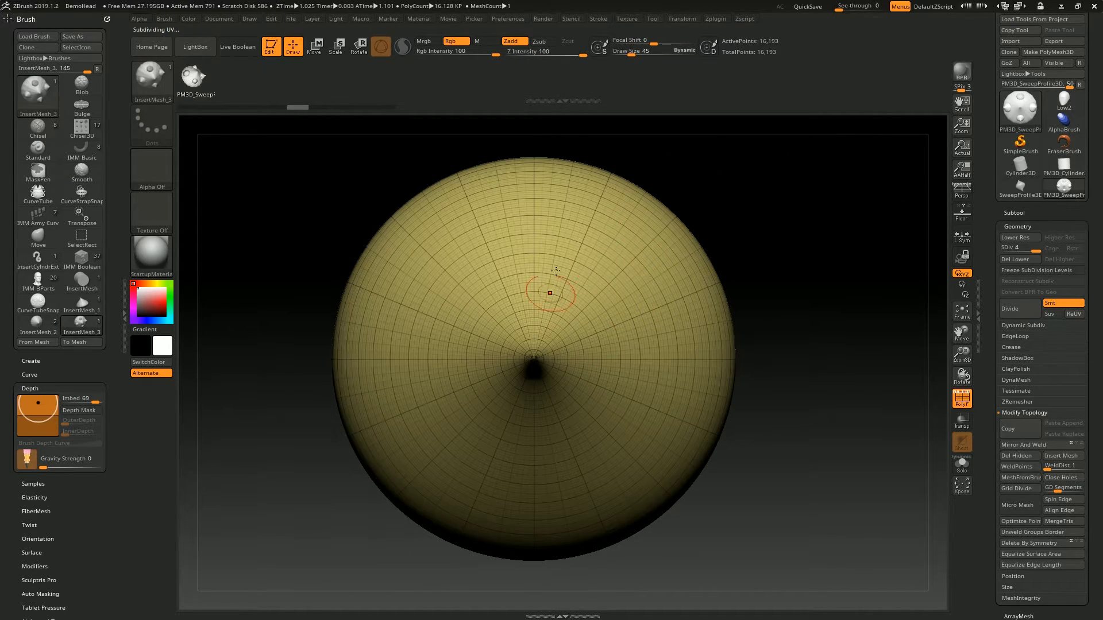
key(shift+d)
key(shift+d)
key(shift+d)
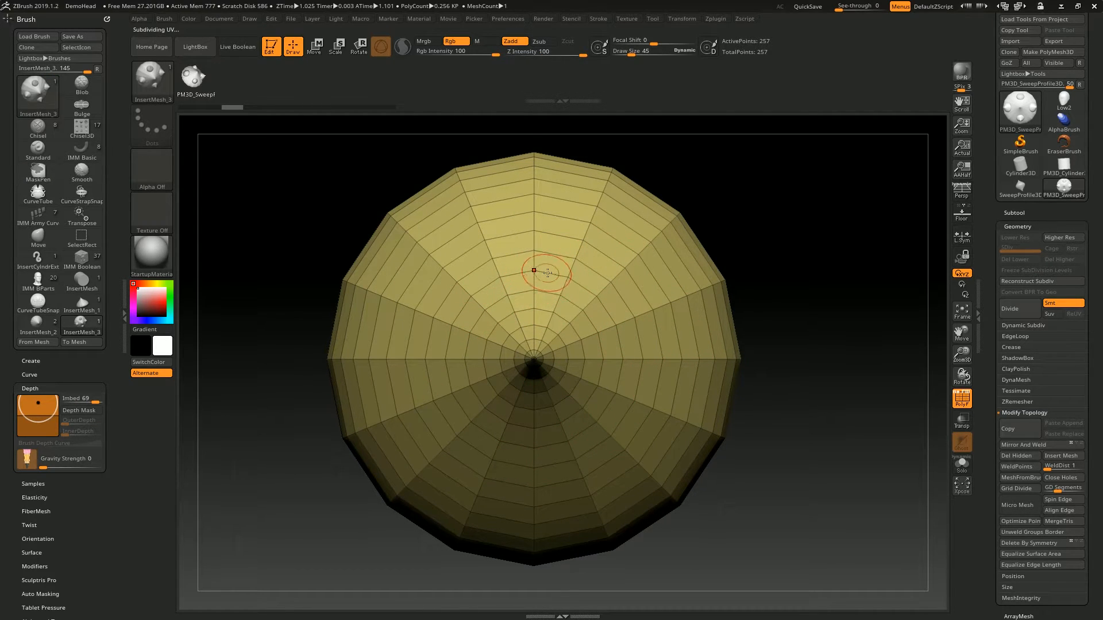
- Swivel an EdgeLoop partway up the half profile with the ZModeler brush to form a raised ledge
mouse_move(807, 217)
right_down()
mouse_move(775, 261)
mouse_move(748, 219)
right_up()
key(b)
key(z)
key(m)
mouse_move(687, 259)
ctrl+right_down()
mouse_move(733, 305)
mouse_move(659, 290)
ctrl+right_up()
key(space)
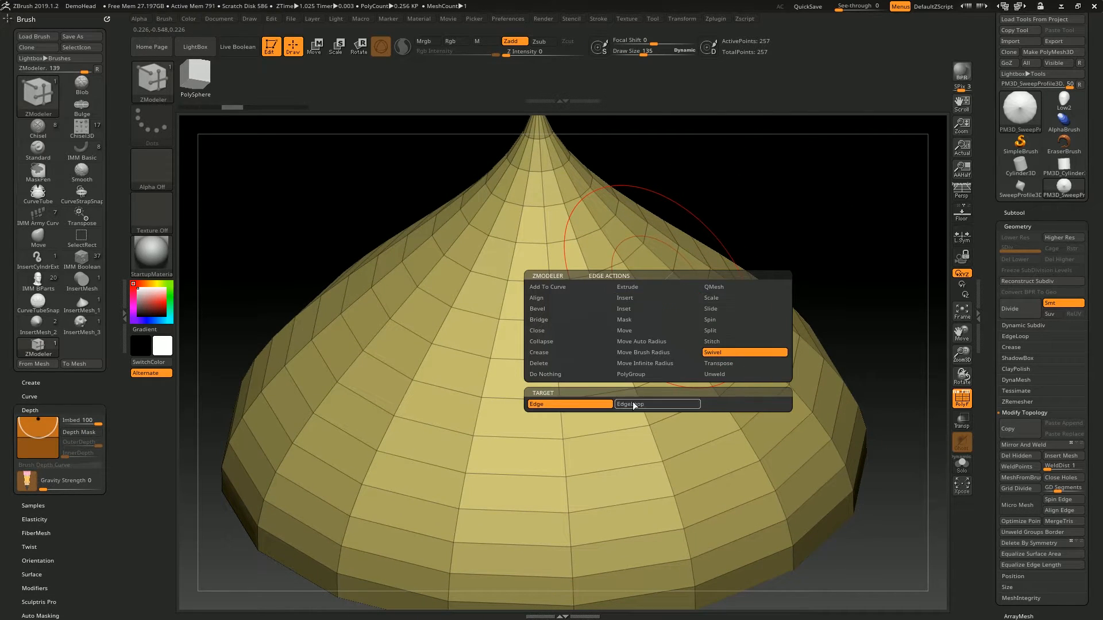
drag(677, 304, 693, 283)
- View the ledged profile straight down on its tip and create a new InsertMesh brush from it
mouse_move(788, 191)
alt+mouse_down()
mouse_move(777, 239)
mouse_move(766, 239)
mouse_move(790, 259)
mouse_move(898, 234)
mouse_move(842, 247)
mouse_move(712, 213)
alt+mouse_up()
key(s)
key(s)
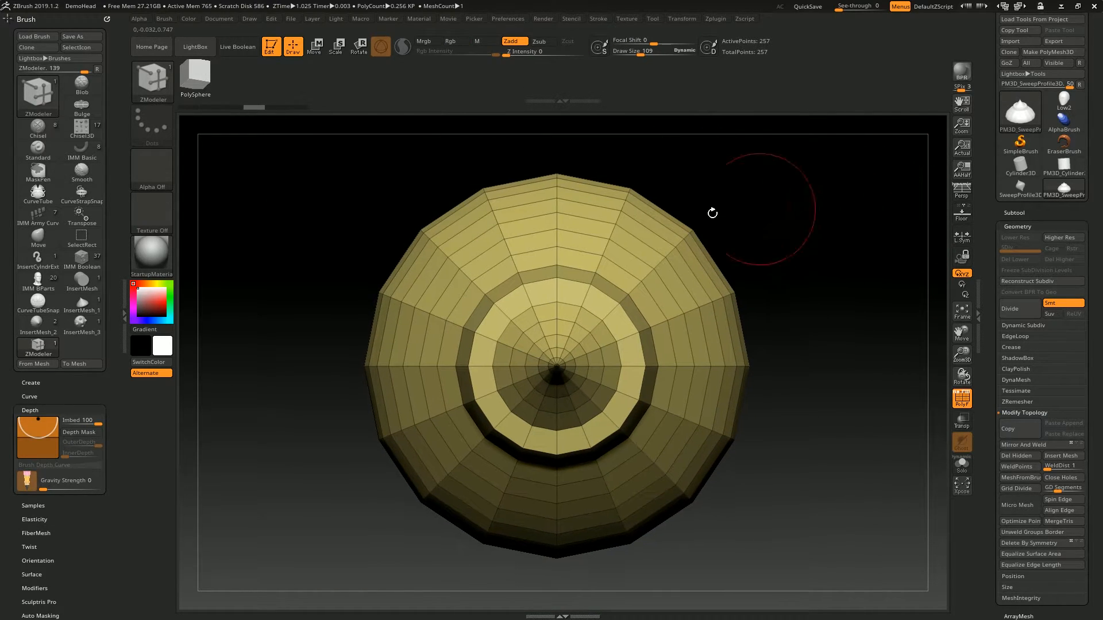
click(170, 87)
click(346, 364)
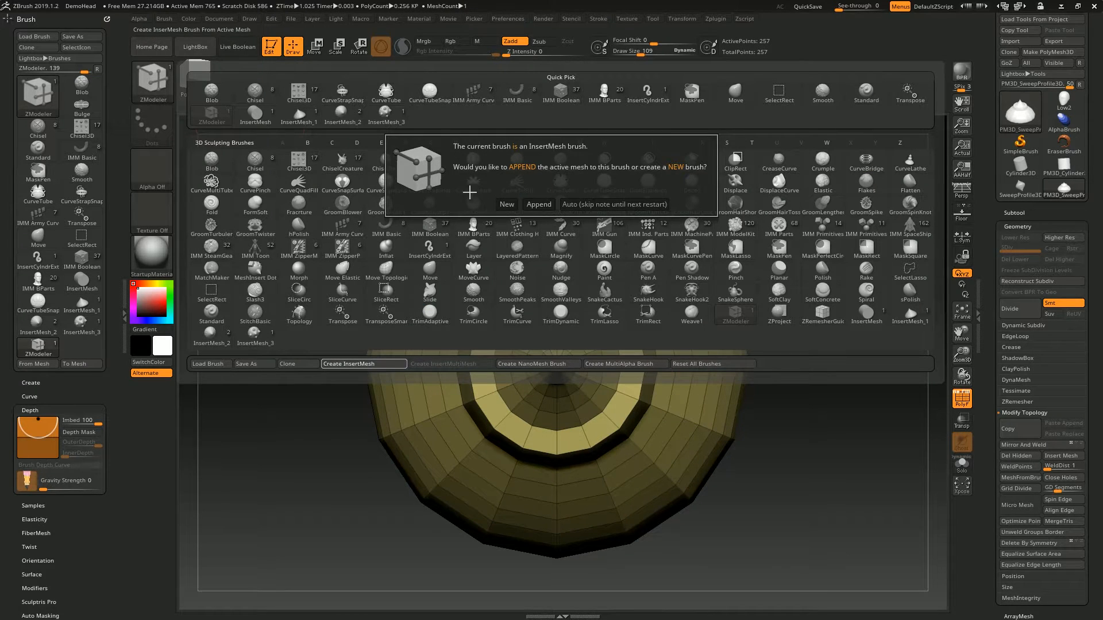
click(505, 204)
- Insert a copy of the ledged profile on its own shoulder, subdivide three times, and inspect the ledge with PolyFrame toggled
drag(655, 313, 723, 310)
mouse_move(689, 172)
mouse_down()
mouse_move(798, 243)
mouse_move(691, 256)
mouse_up()
key(ctrl+d)
key(ctrl+d)
key(ctrl+d)
key(shift+f)
mouse_move(634, 257)
alt+right_down()
mouse_move(639, 285)
mouse_move(685, 243)
alt+right_up()
key(shift+f)
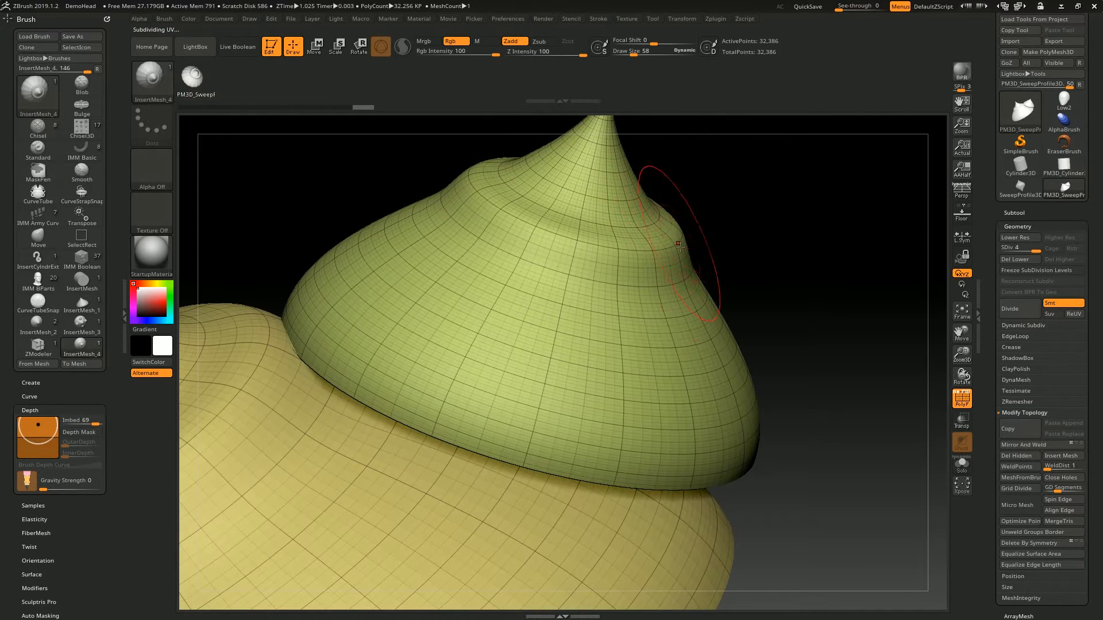
key(shift+f)
key(shift+f)
drag(762, 191, 666, 299)
alt+drag(770, 197, 732, 321)
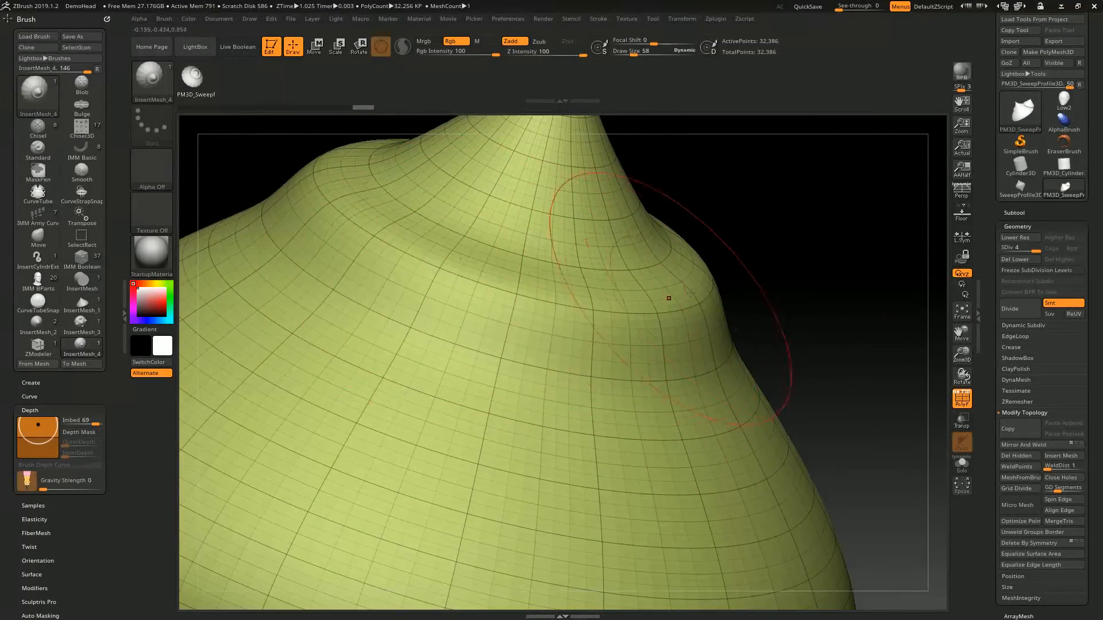
- Undo the subdivisions and the inserted copy of the ledged profile
key(shift+d)
key(shift+d)
key(shift+d)
key(ctrl+z)
key(ctrl+z)
key(ctrl+z)
key(ctrl+z)
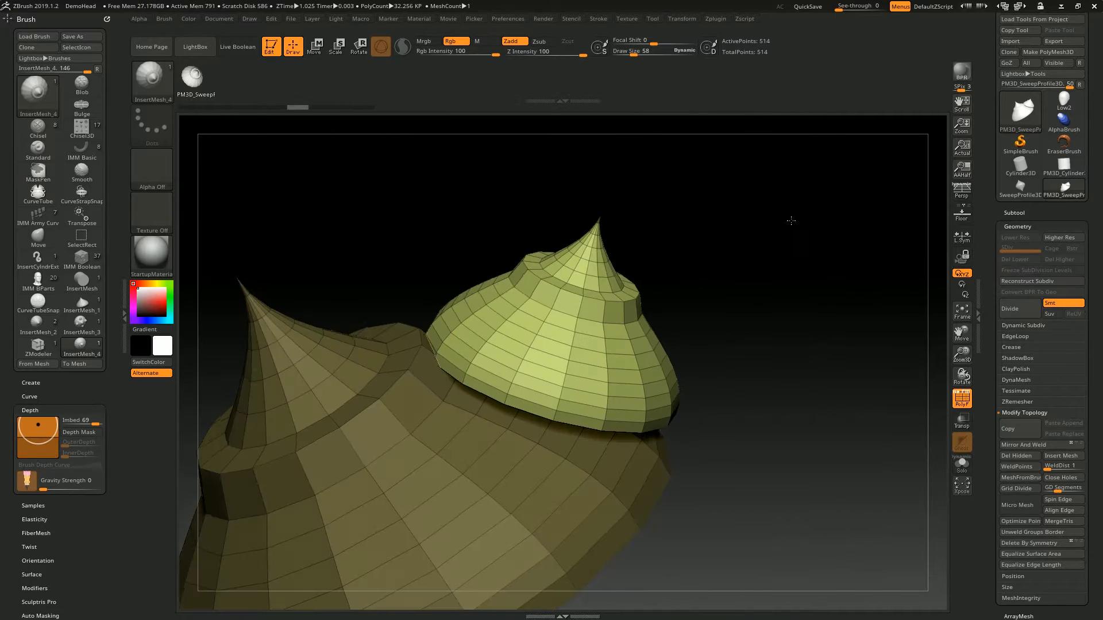
- Crease the outer rim edge loop of the raised ledge using the ZModeler Crease action with EdgeLoop Complete
mouse_move(734, 187)
mouse_down()
mouse_move(866, 181)
mouse_move(856, 241)
mouse_up()
key(b)
key(z)
key(m)
key(space)
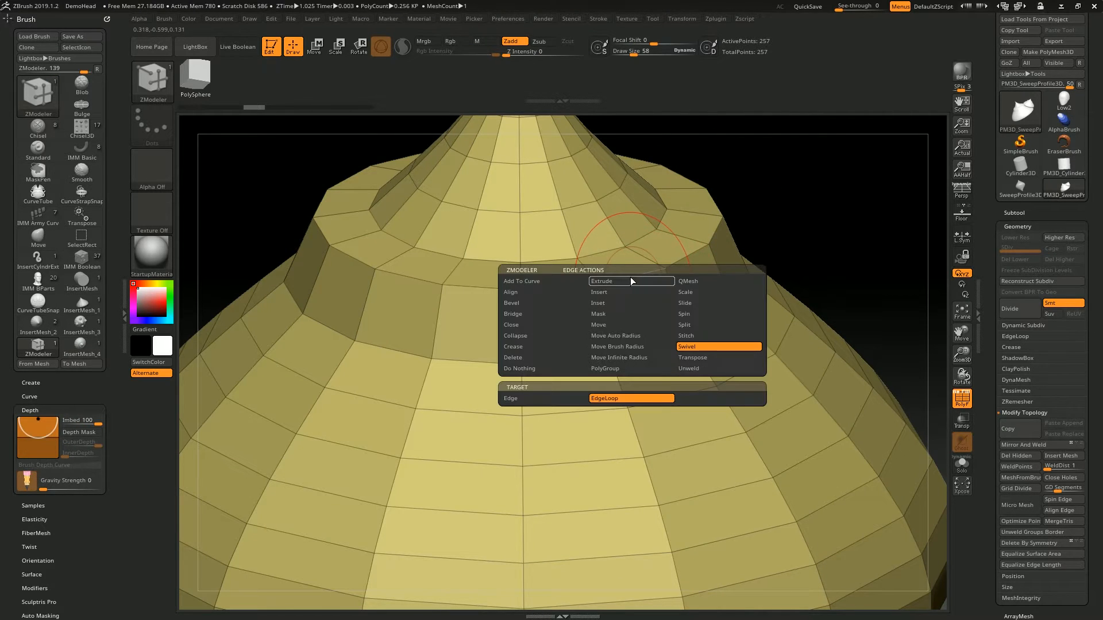
click(532, 349)
key(space)
click(604, 400)
click(632, 276)
alt+drag(800, 197, 747, 379)
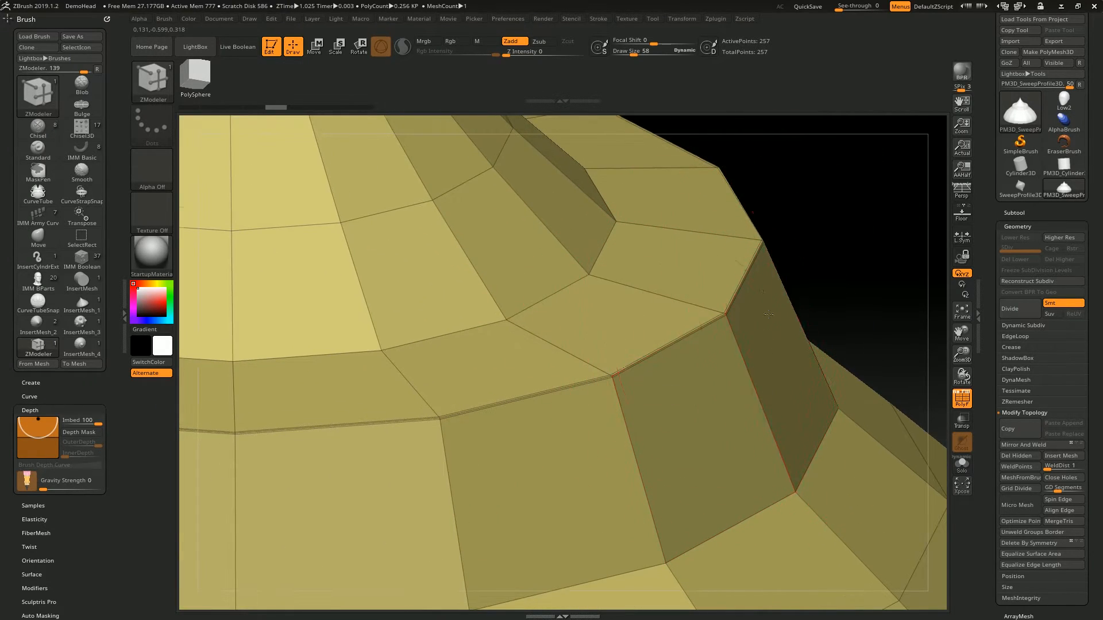
key(f)
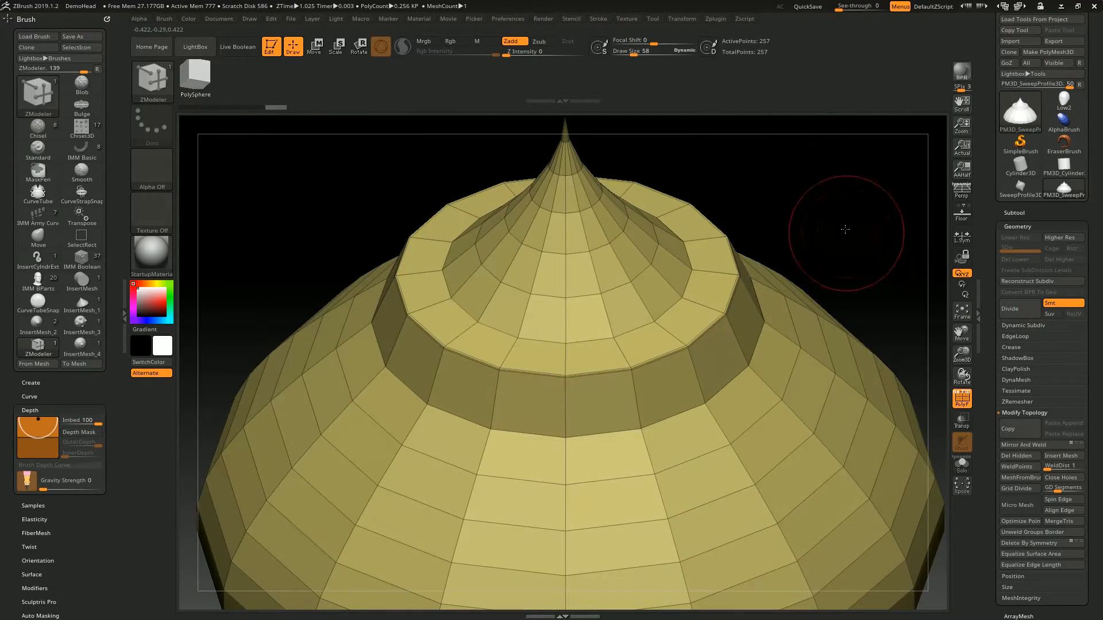
drag(845, 229, 739, 382)
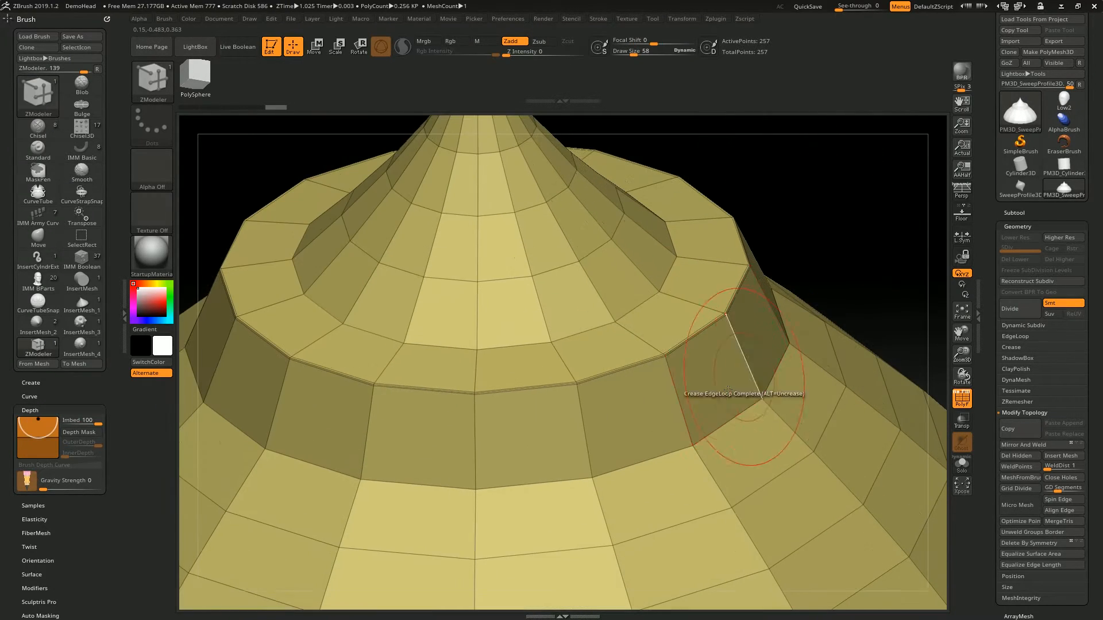
- Create a new InsertMesh brush from the profile with the creased ledge rim, viewed down its tip
drag(822, 173, 827, 200)
key(b)
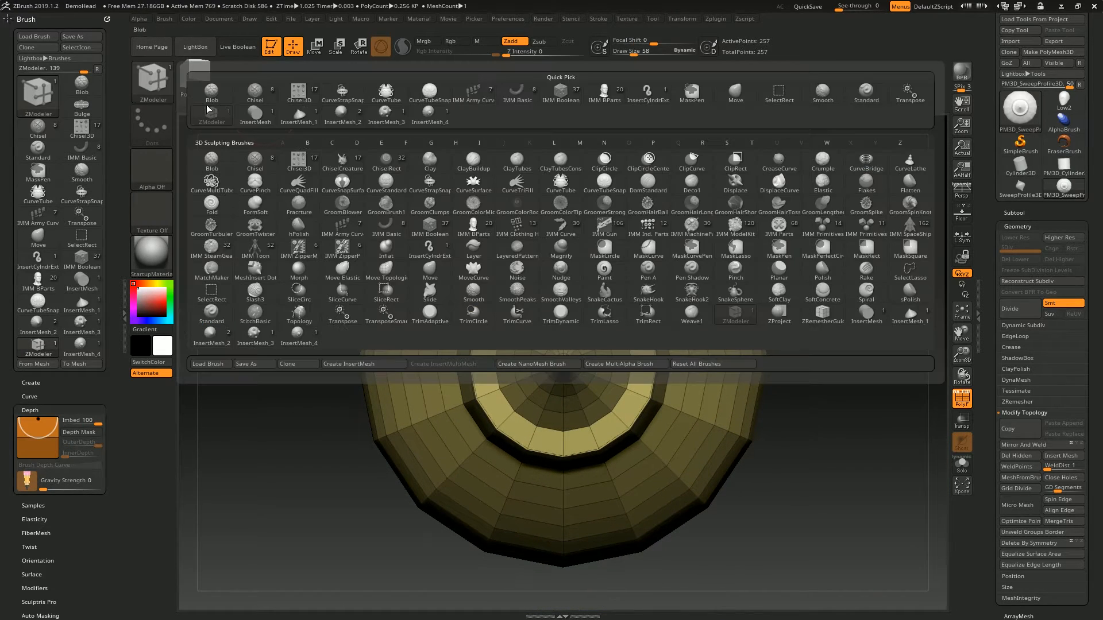
click(352, 365)
click(508, 204)
- Insert the rim-creased profile on the large mesh's shoulder, subdivide three times, and turn off PolyFrame
drag(827, 246, 593, 253)
drag(581, 299, 634, 439)
alt+drag(764, 287, 546, 505)
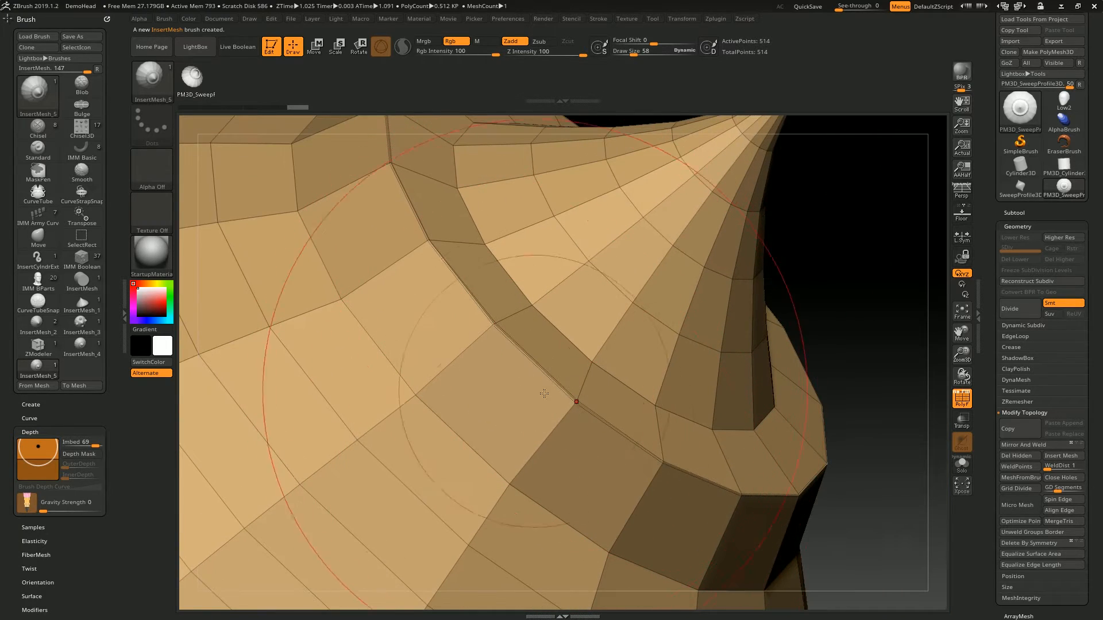
key(f)
drag(583, 227, 539, 305)
key(ctrl+d)
key(ctrl+d)
key(ctrl+d)
key(shift+f)
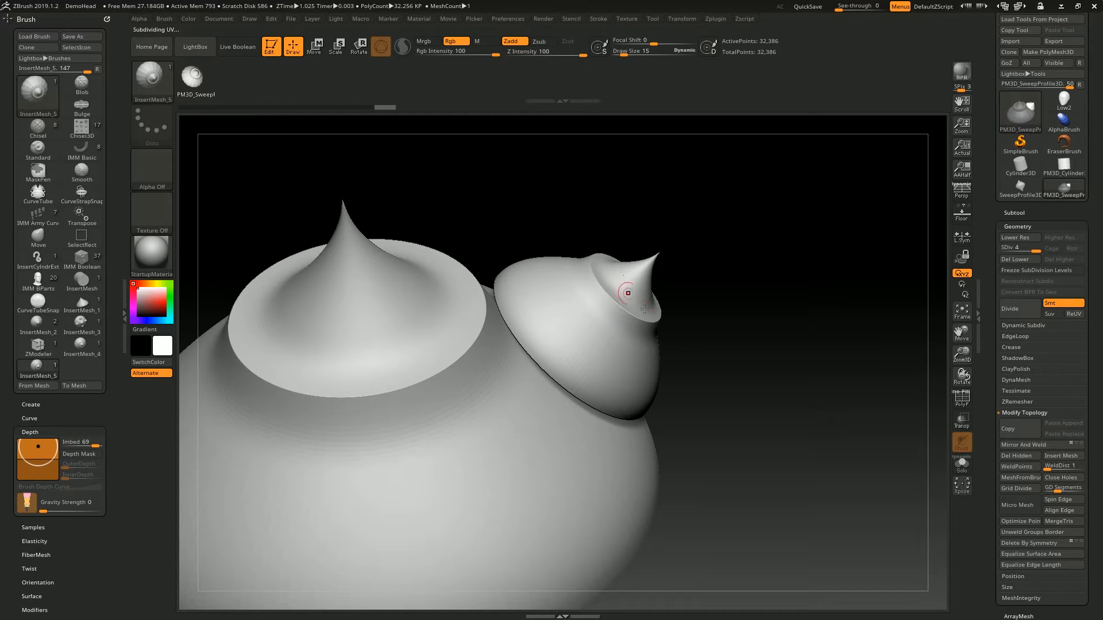
- Undo the three subdivisions and the insertion of the rim-creased profile
key(ctrl+z)
key(ctrl+z)
key(ctrl+z)
key(ctrl+z)
alt+drag(684, 178, 919, 172)
key(ctrl+z)
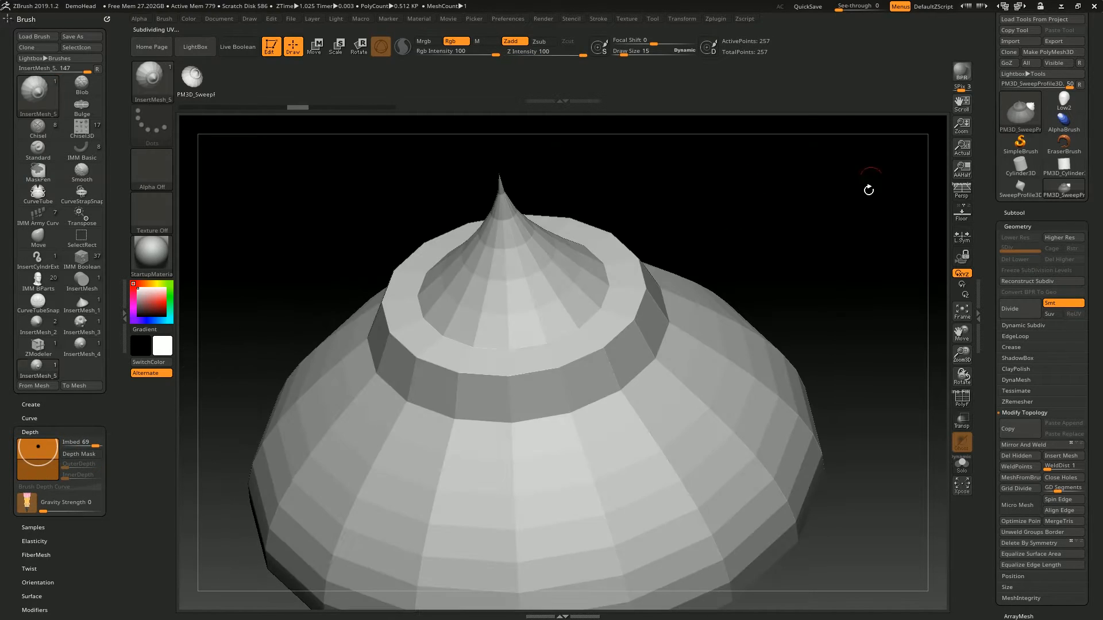
- Turn on PolyFrame and crease the ledge's inner edge loop and the loop at the base of its wall with ZModeler
key(shift+f)
shift+drag(783, 221, 645, 290)
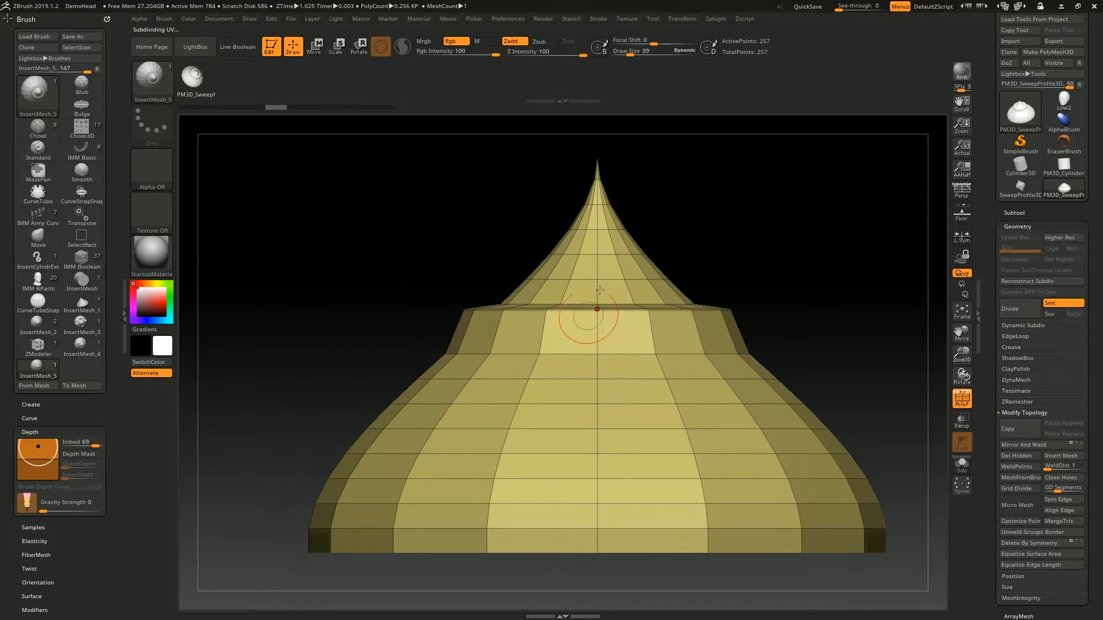
alt+drag(680, 334, 618, 379)
key(b)
key(z)
key(m)
click(563, 282)
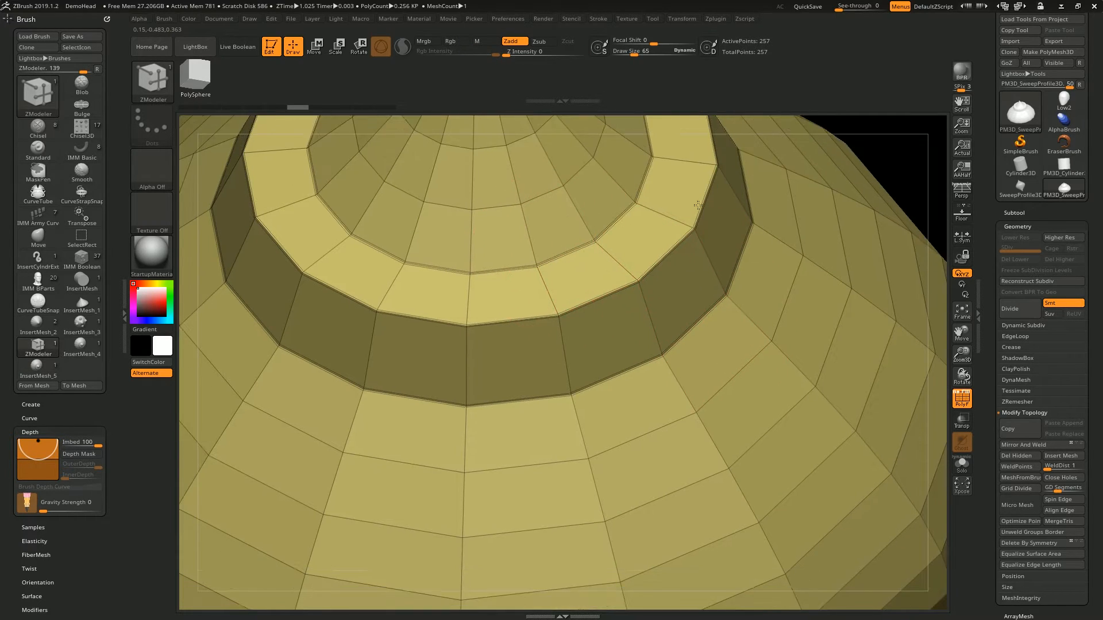
- Preview the creased ledge subdivided once without PolyFrame, and undo the subdivision
drag(804, 224, 847, 165)
key(shift+f)
shift+drag(852, 225, 799, 247)
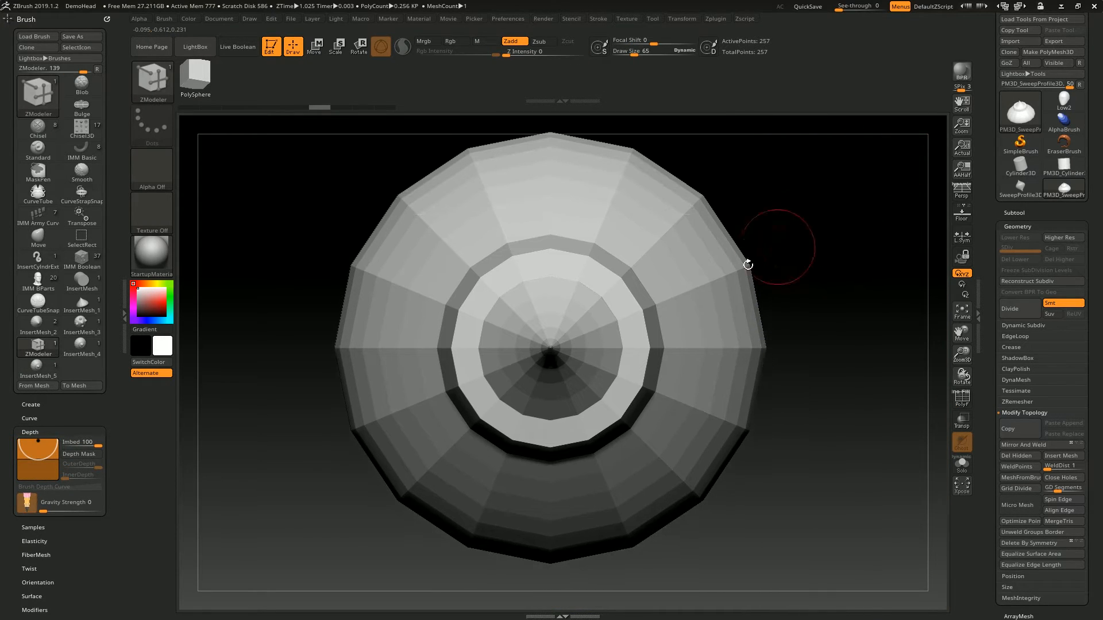
alt+drag(822, 171, 826, 185)
key(ctrl+d)
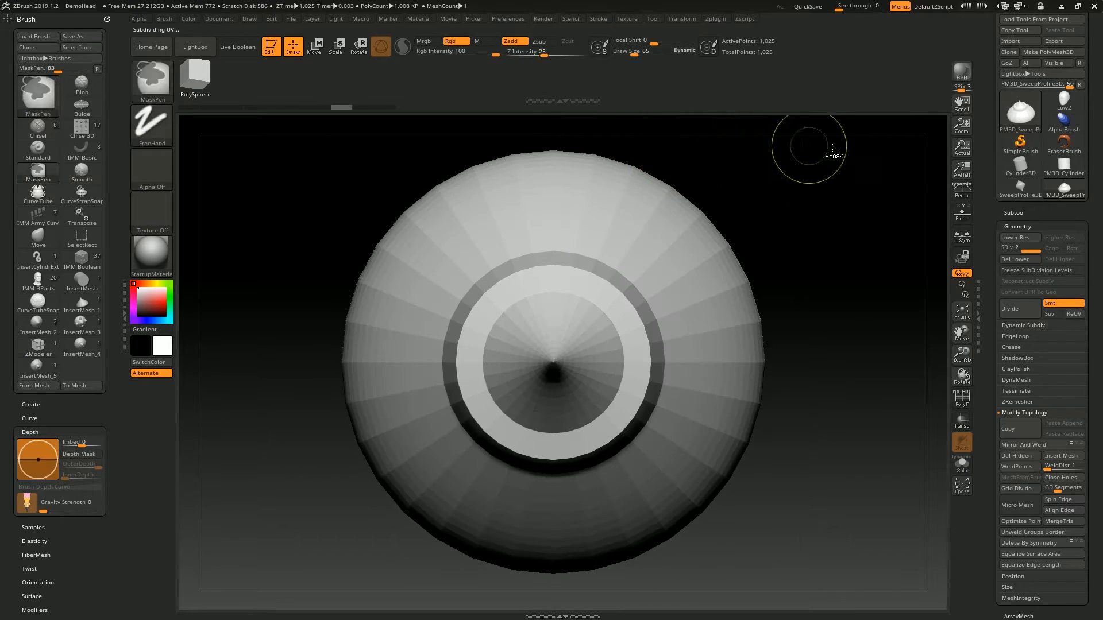
key(ctrl+z)
key(shift+f)
- Create a new InsertMesh brush from the profile with all ledge edges creased
key(shift+f)
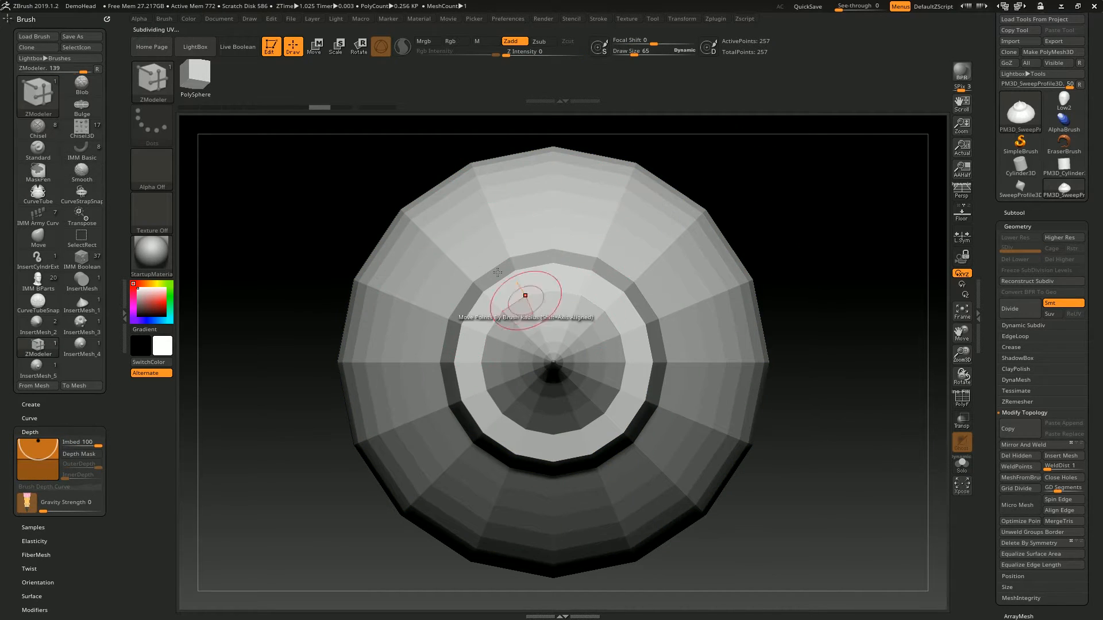
key(shift+f)
click(158, 82)
click(356, 364)
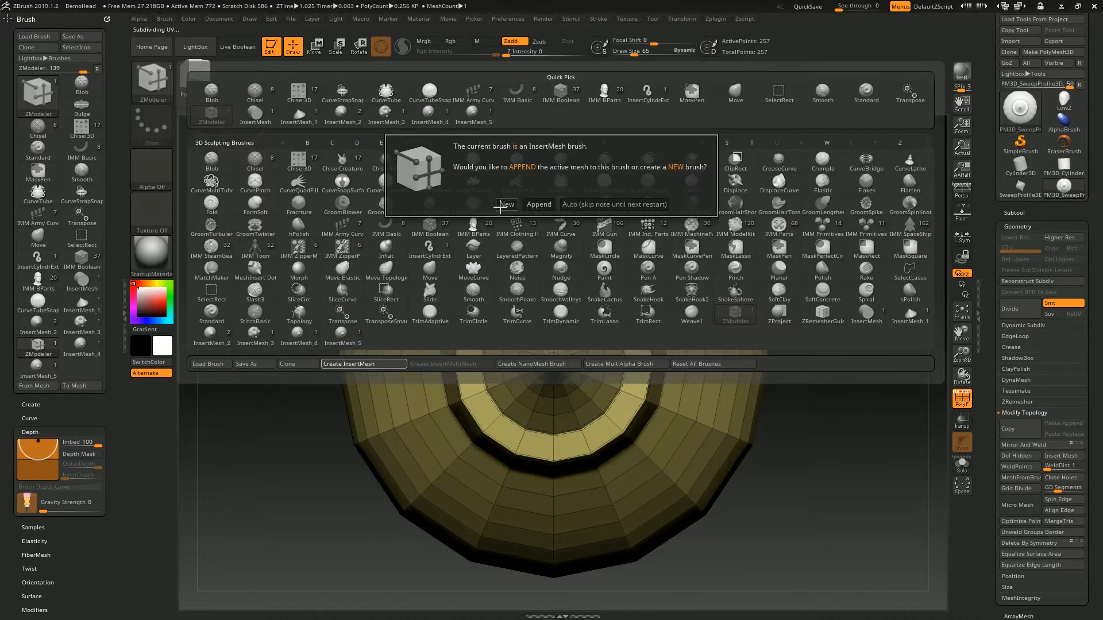
click(505, 205)
- Insert the fully creased profile on the large mesh's shoulder, subdivide three times, and turn off PolyFrame
drag(850, 368, 804, 321)
drag(638, 246, 704, 304)
ctrl+drag(783, 335, 815, 367)
mouse_move(833, 328)
mouse_down()
mouse_move(854, 281)
mouse_move(827, 345)
mouse_up()
key(ctrl+d)
key(ctrl+d)
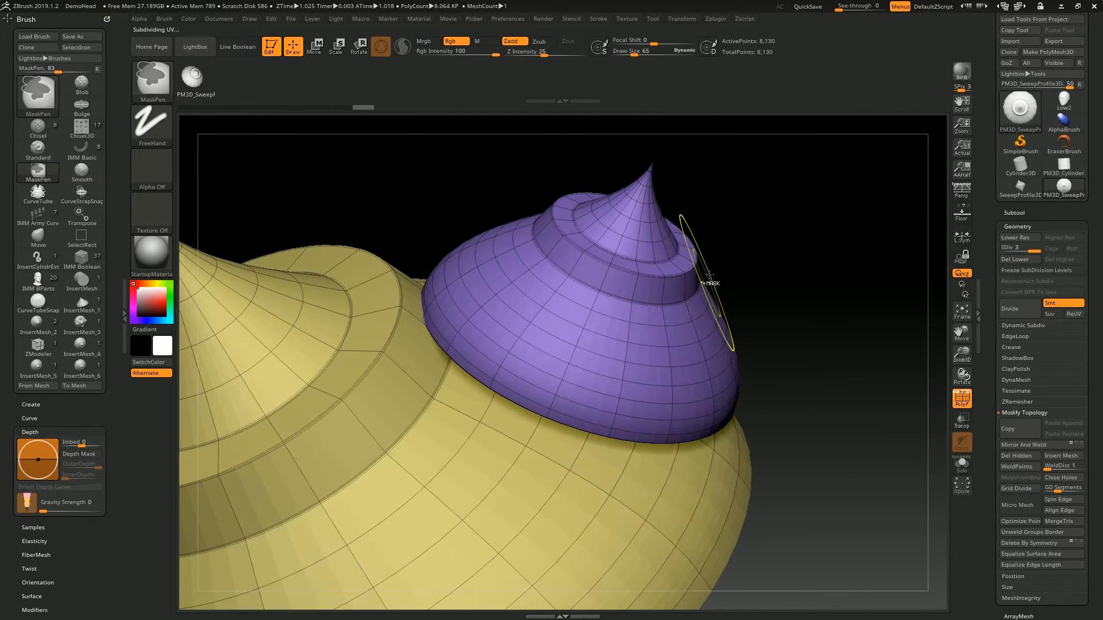
key(shift+f)
key(ctrl+d)
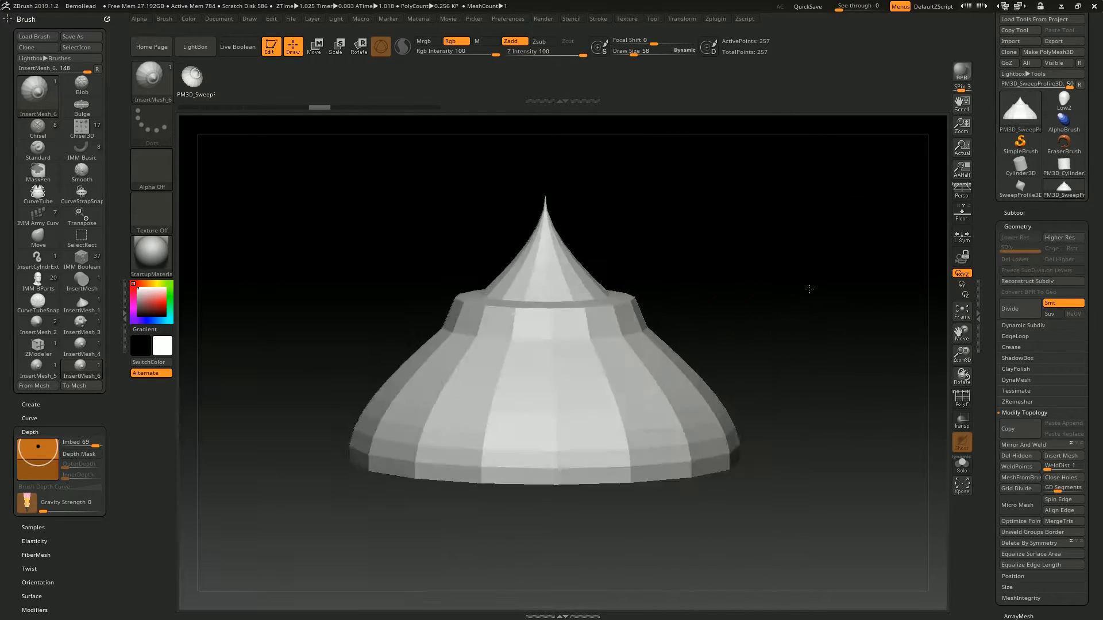
- Examine the creased insert and return to the single unsubdivided profile mesh, checking it with PolyFrame and without
drag(807, 288, 702, 271)
drag(767, 222, 746, 270)
key(shift+f)
key(shift+f)
shift+drag(635, 203, 649, 247)
alt+drag(719, 241, 680, 253)
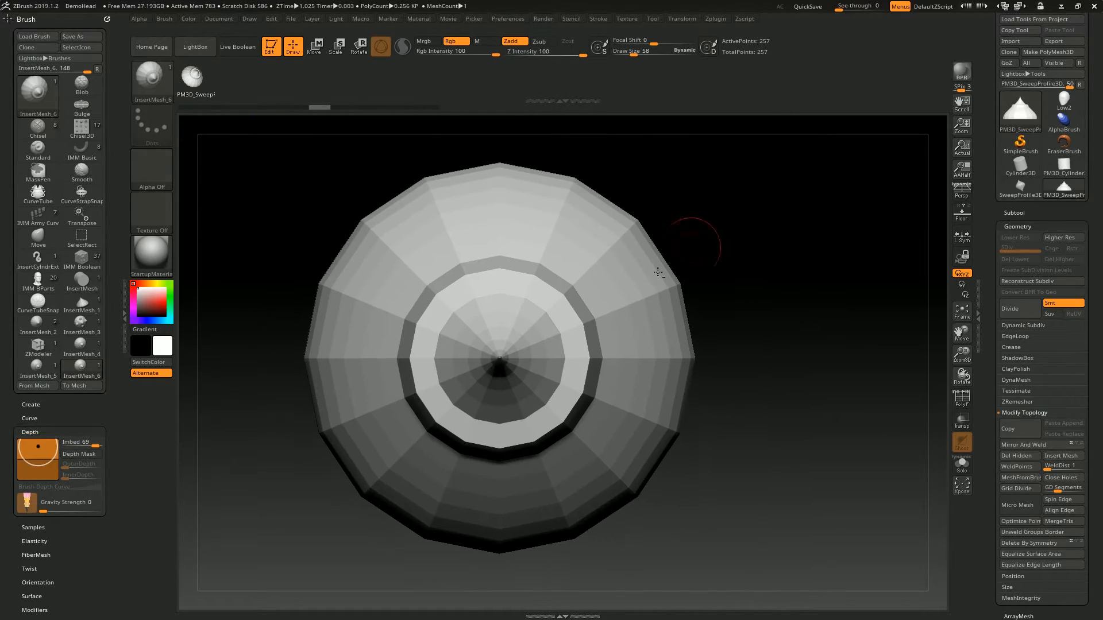
key(shift+f)
key(shift+f)
alt+drag(656, 146, 696, 155)
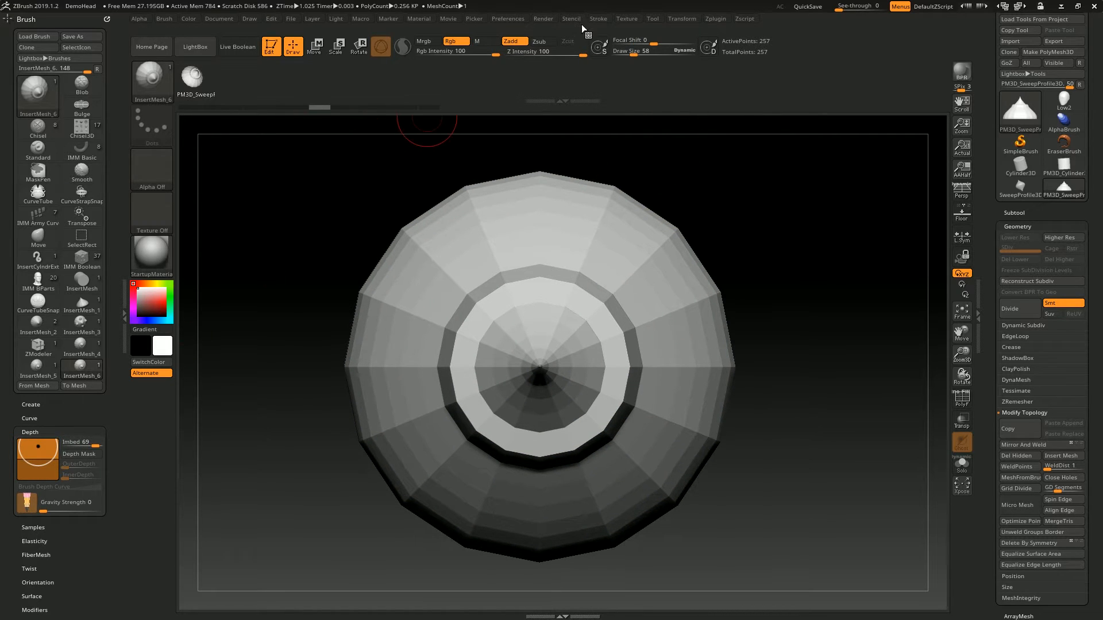
- Turn on Curve Mode in the stroke settings for the custom InsertMesh brush
click(595, 20)
click(626, 192)
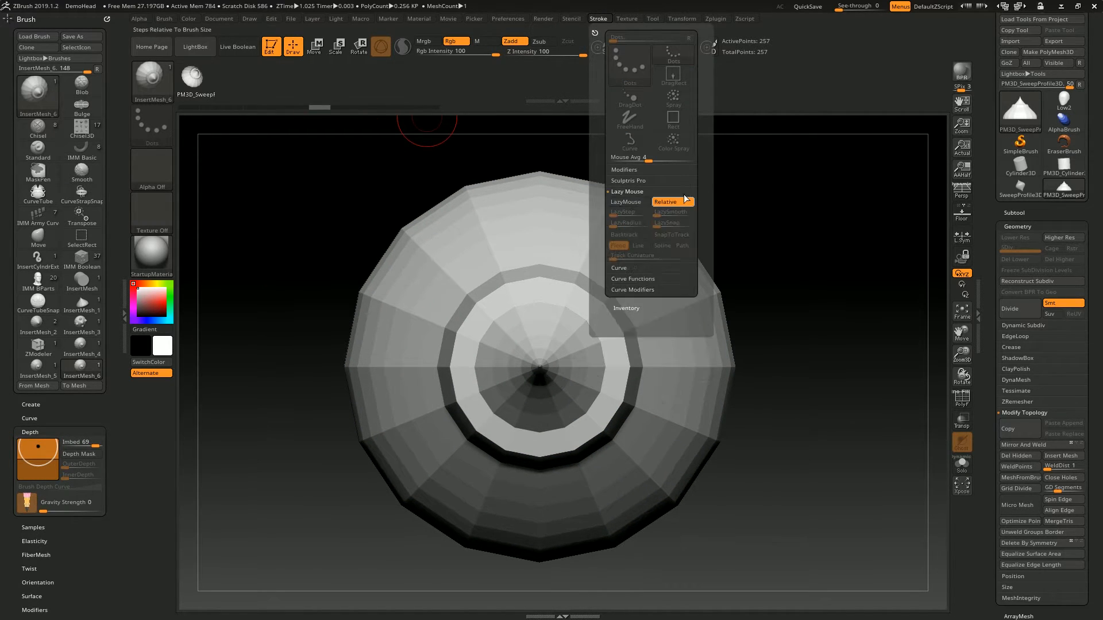
click(598, 19)
click(619, 268)
click(633, 216)
- Draw a long winding curve of repeated profile inserts from the profile's side across the empty canvas
alt+drag(798, 222, 622, 288)
alt+drag(645, 244, 608, 279)
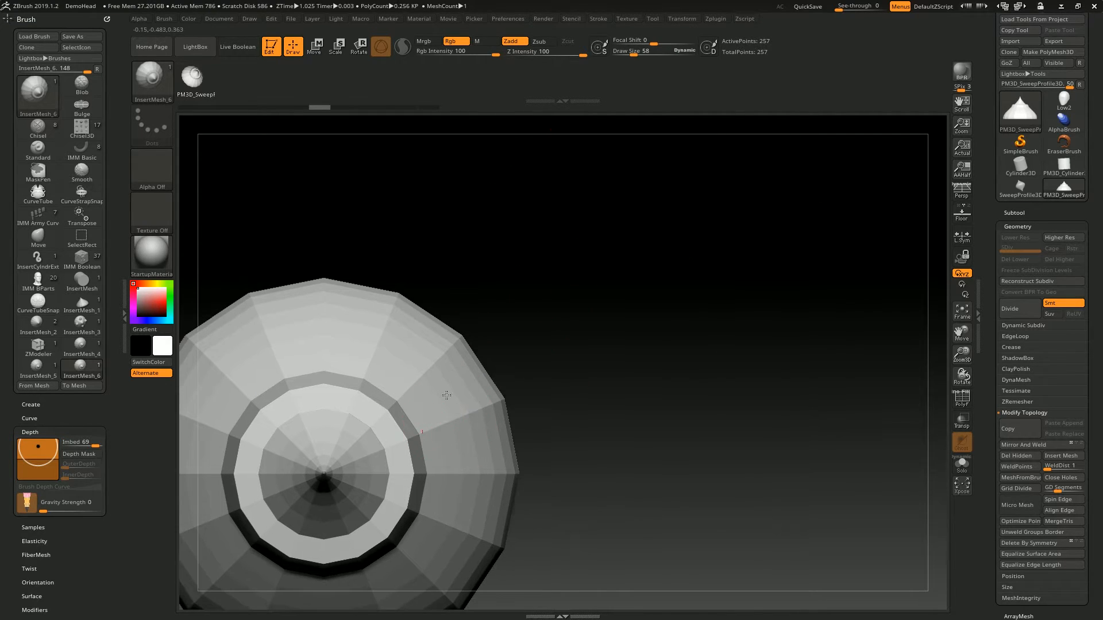
drag(440, 251, 544, 230)
alt+drag(574, 338, 694, 294)
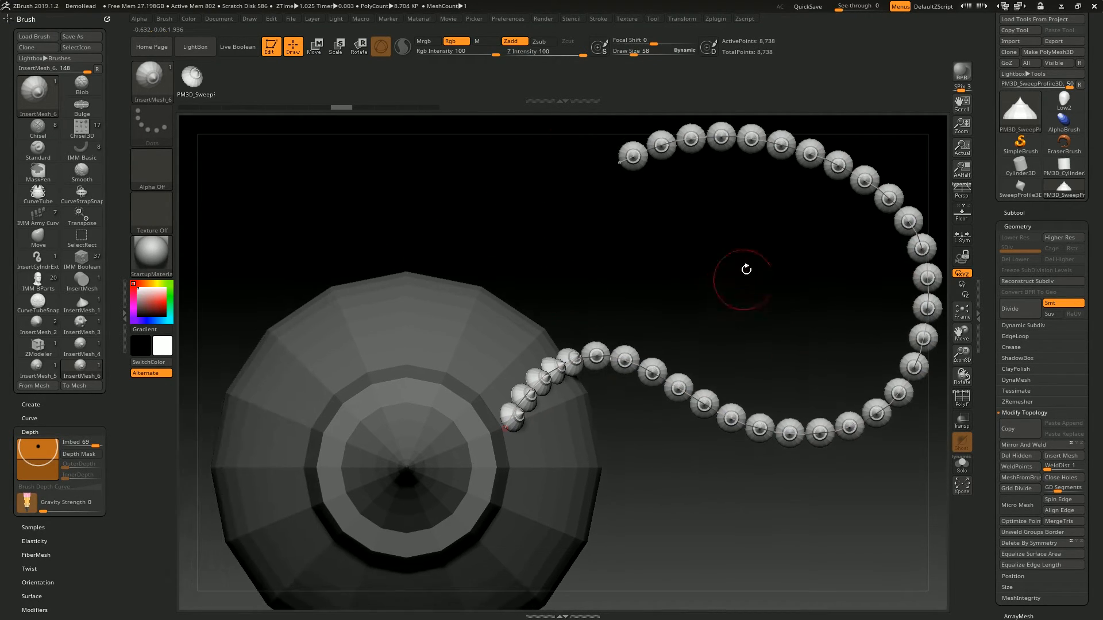
alt+drag(549, 229, 604, 186)
alt+drag(800, 312, 563, 415)
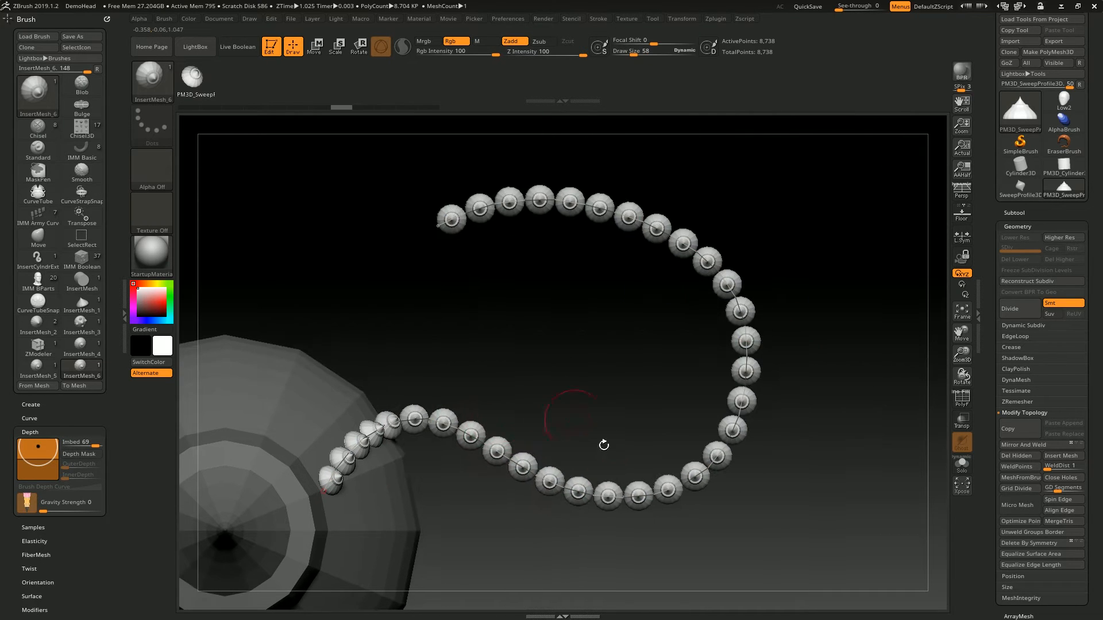
alt+drag(416, 303, 578, 259)
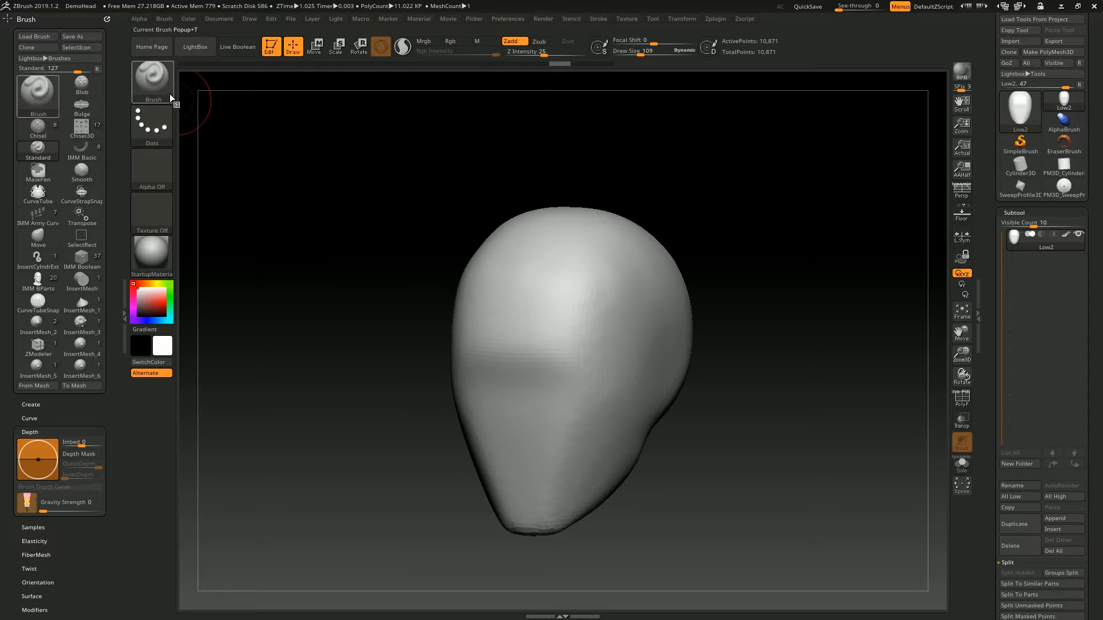
- Switch to the Low2 head and select the IMM Boolean brush with the Oval insert
click(168, 95)
key(i)
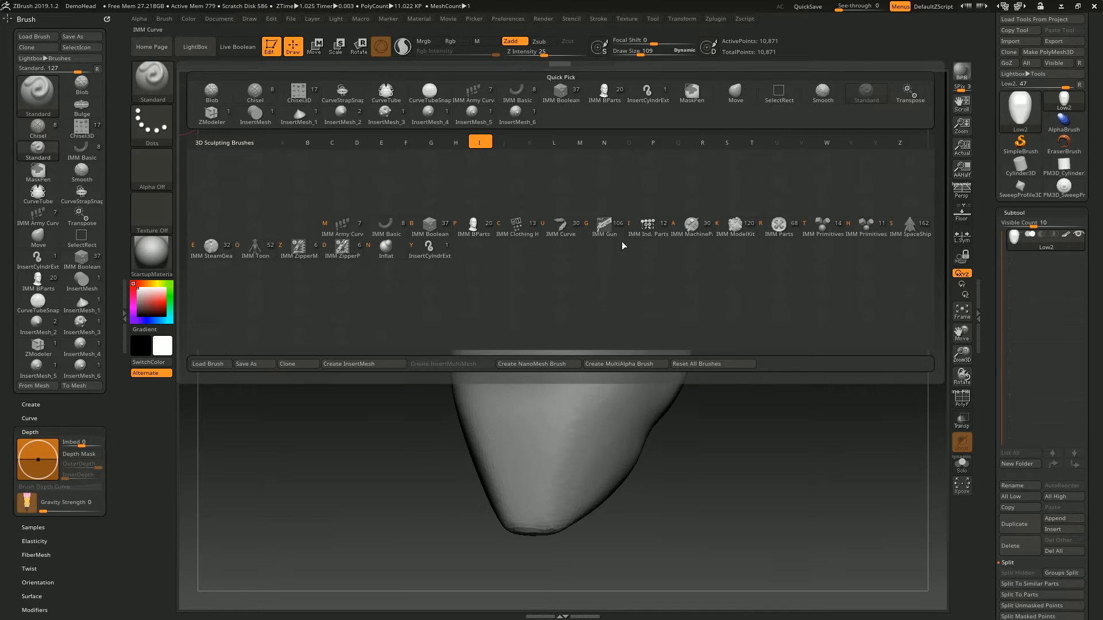
click(431, 230)
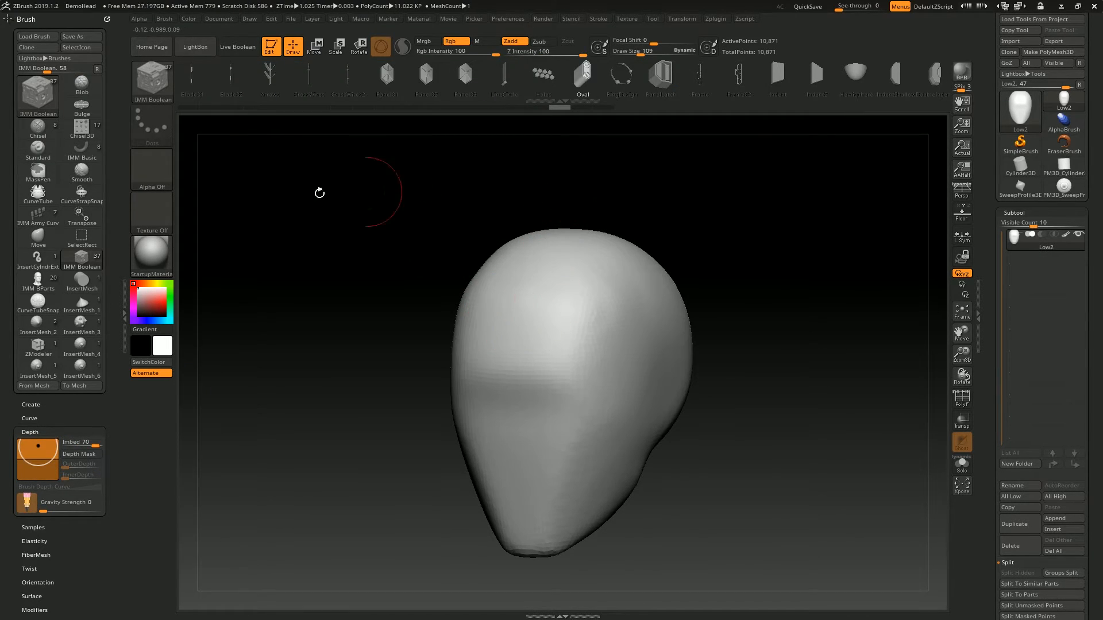
mouse_move(642, 88)
mouse_down()
mouse_move(512, 92)
mouse_move(650, 81)
mouse_move(636, 99)
mouse_up()
alt+drag(764, 204, 800, 333)
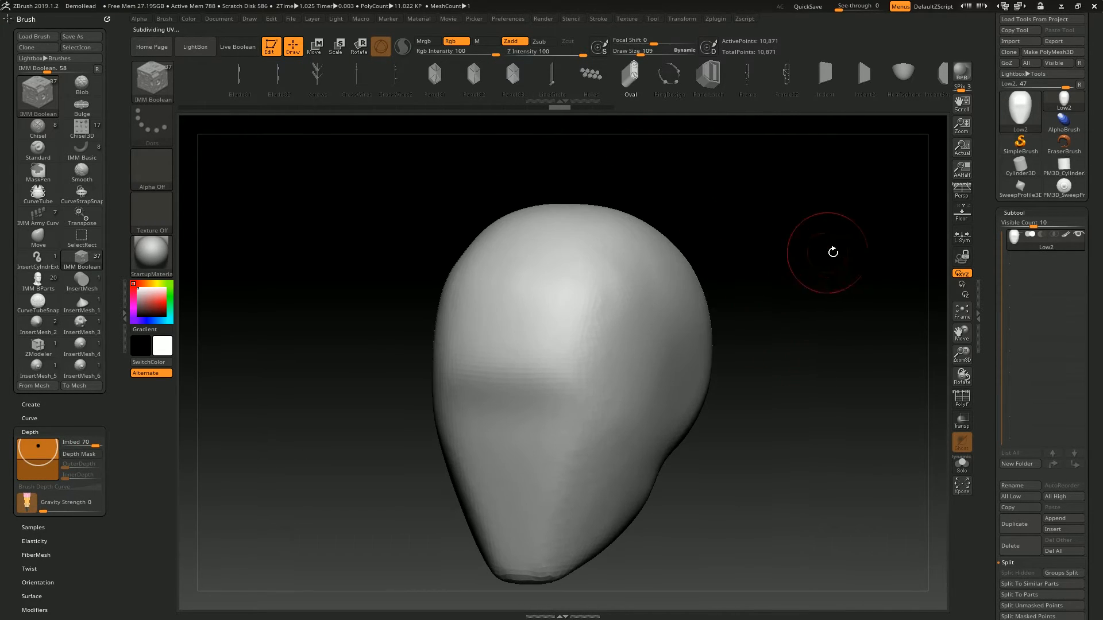
- Try inserting the Oval piece directly on the head and undo it
alt+drag(783, 253, 759, 236)
drag(624, 300, 636, 212)
key(ctrl+z)
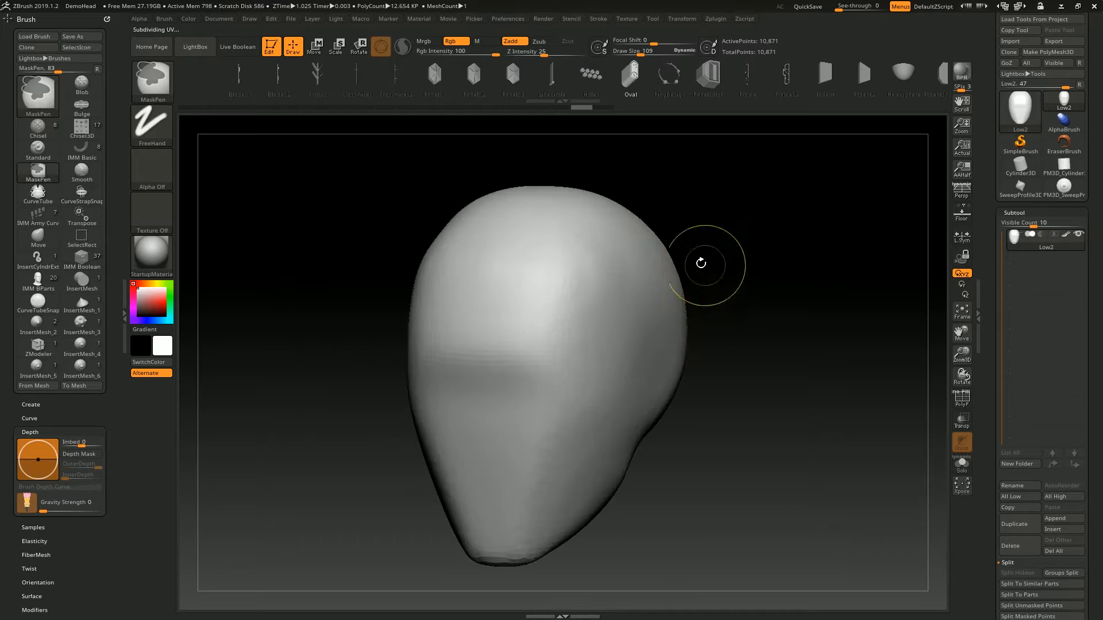
- Insert a Sphere3D subtool, select it, and shrink it with the Size deformation
click(1060, 531)
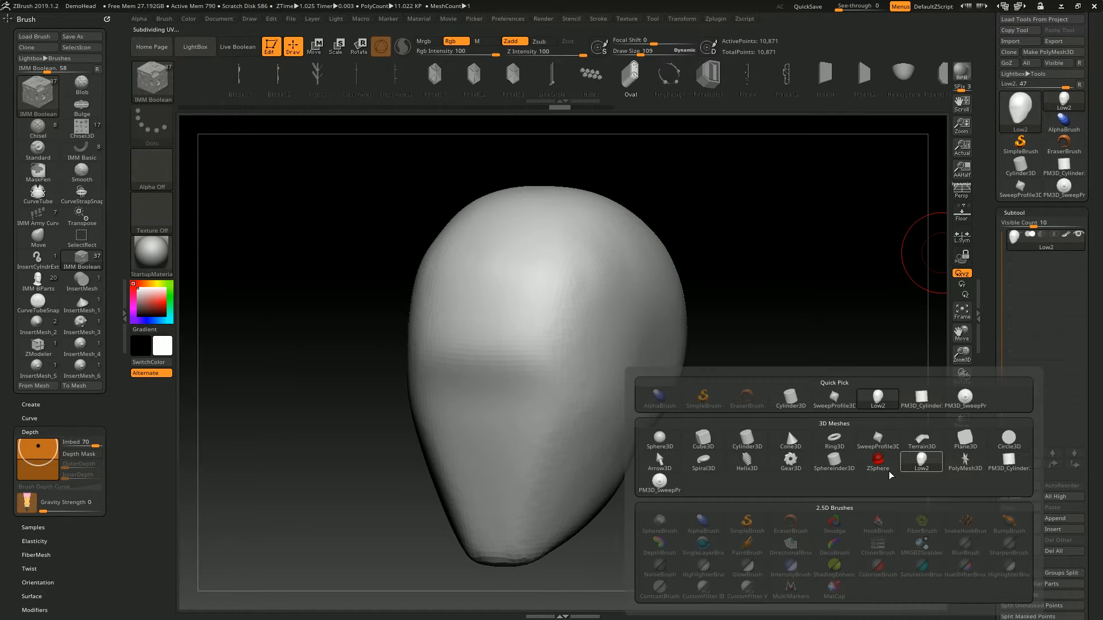
click(660, 442)
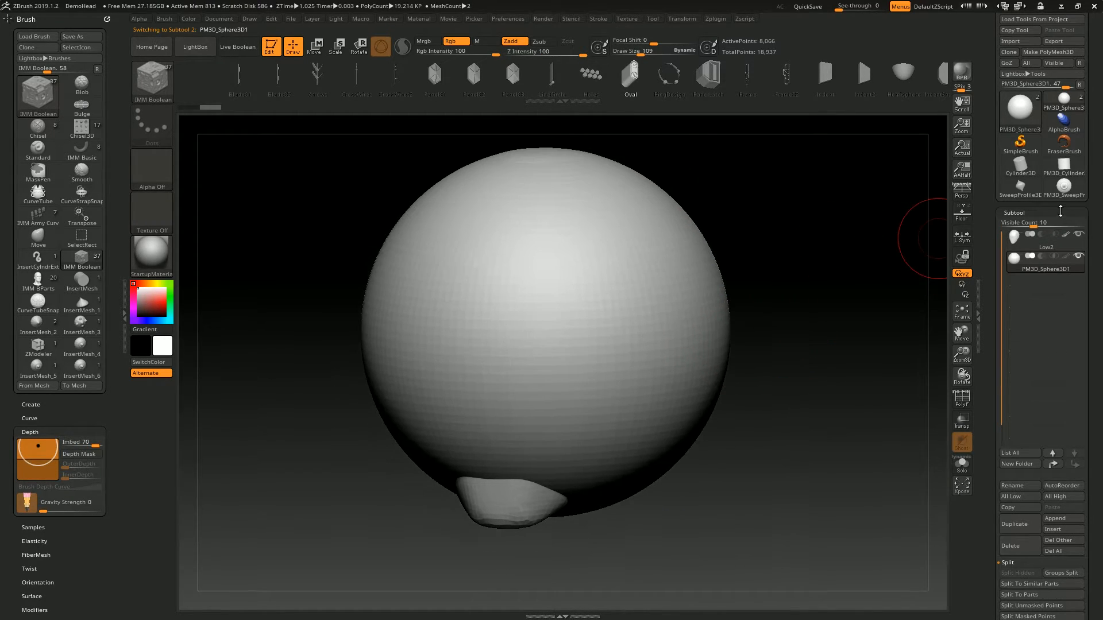
click(1045, 303)
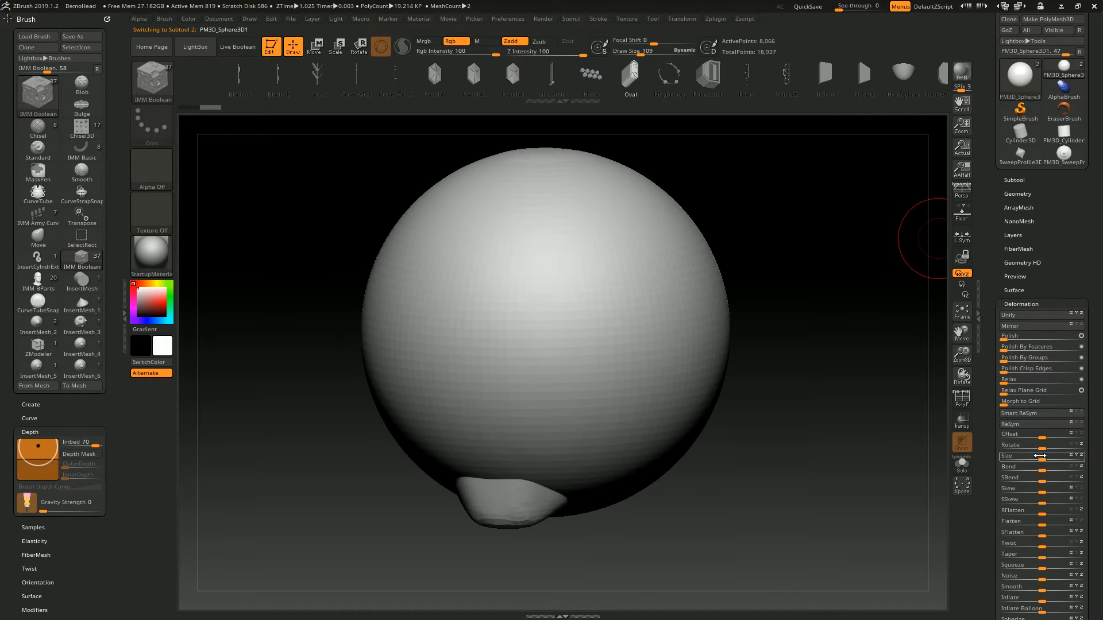
drag(1042, 456, 1003, 457)
drag(839, 333, 665, 342)
drag(879, 454, 852, 465)
- Move the sphere subtool until it is hidden inside the head, and turn on X symmetry
key(w)
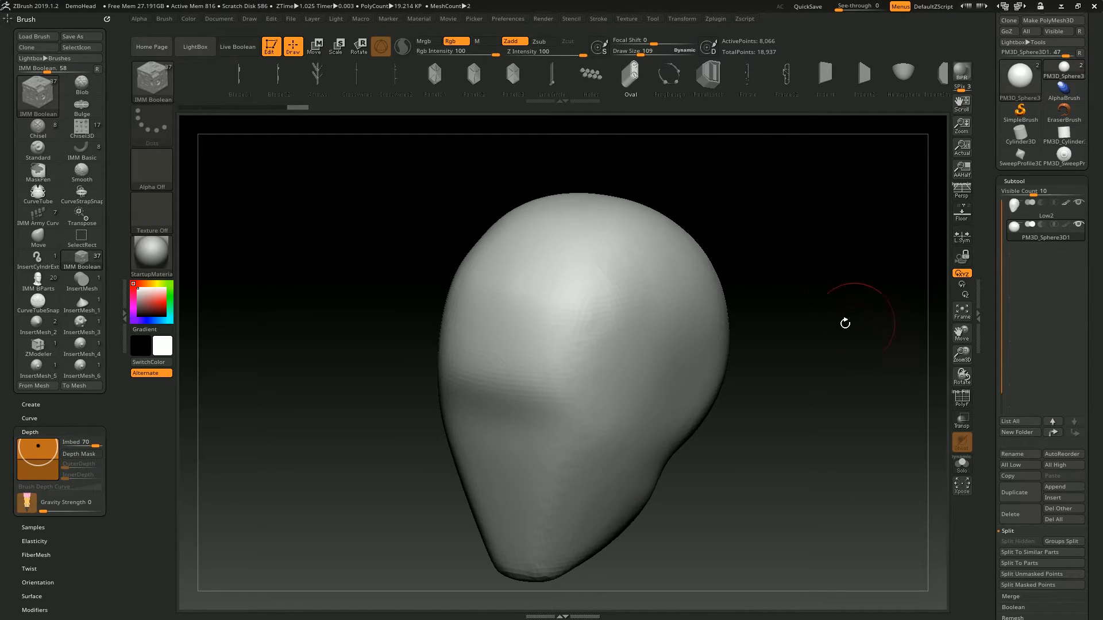
drag(844, 324, 684, 252)
drag(645, 301, 666, 275)
mouse_move(741, 253)
mouse_down()
mouse_move(777, 233)
mouse_move(807, 189)
mouse_move(823, 232)
mouse_move(729, 241)
mouse_up()
key(ctrl+z)
key(x)
drag(639, 305, 675, 287)
drag(821, 221, 896, 224)
key(w)
drag(709, 294, 840, 276)
key(q)
drag(848, 187, 738, 241)
drag(798, 353, 583, 346)
drag(765, 212, 747, 224)
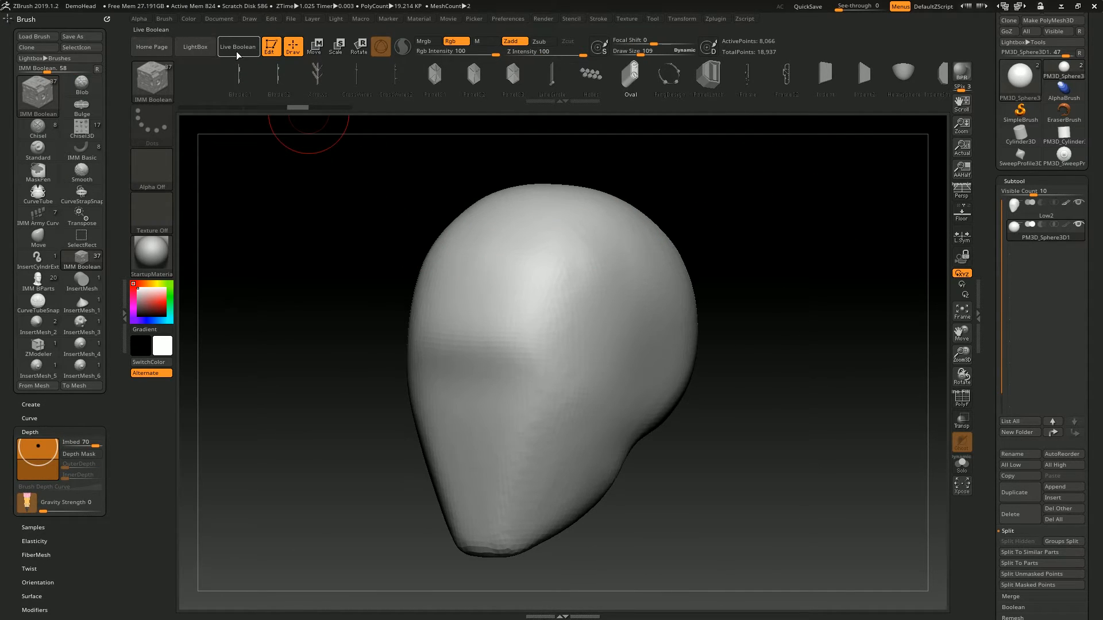
- Turn on Live Boolean, insert an Oval piece on both sides of the head, and set the sphere subtool to subtract
drag(645, 309, 637, 349)
drag(800, 204, 844, 183)
drag(853, 302, 773, 297)
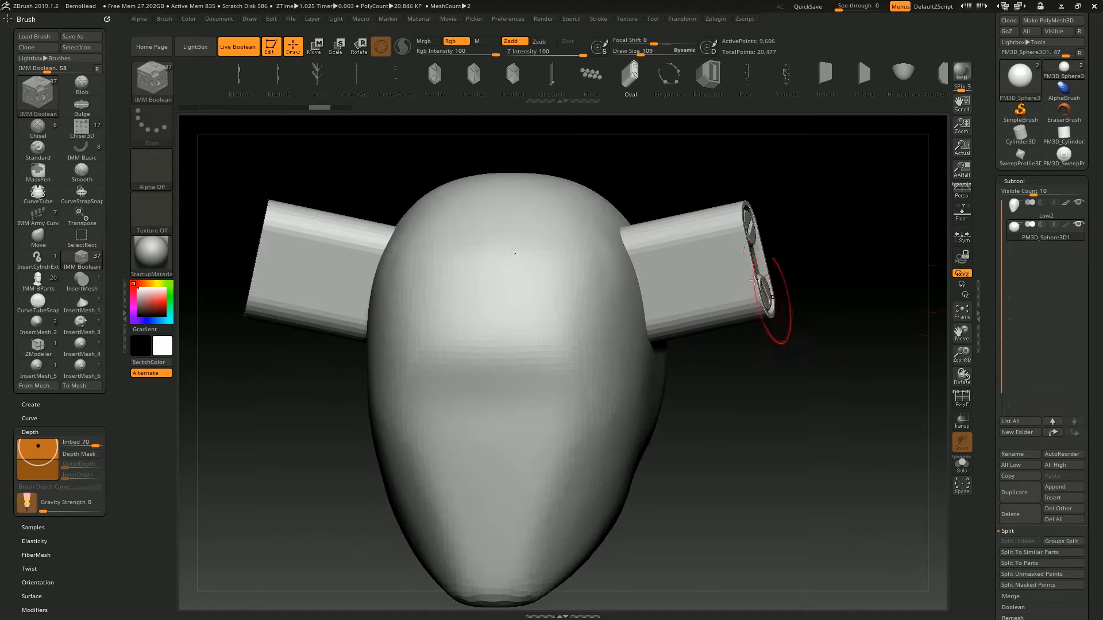
click(1023, 227)
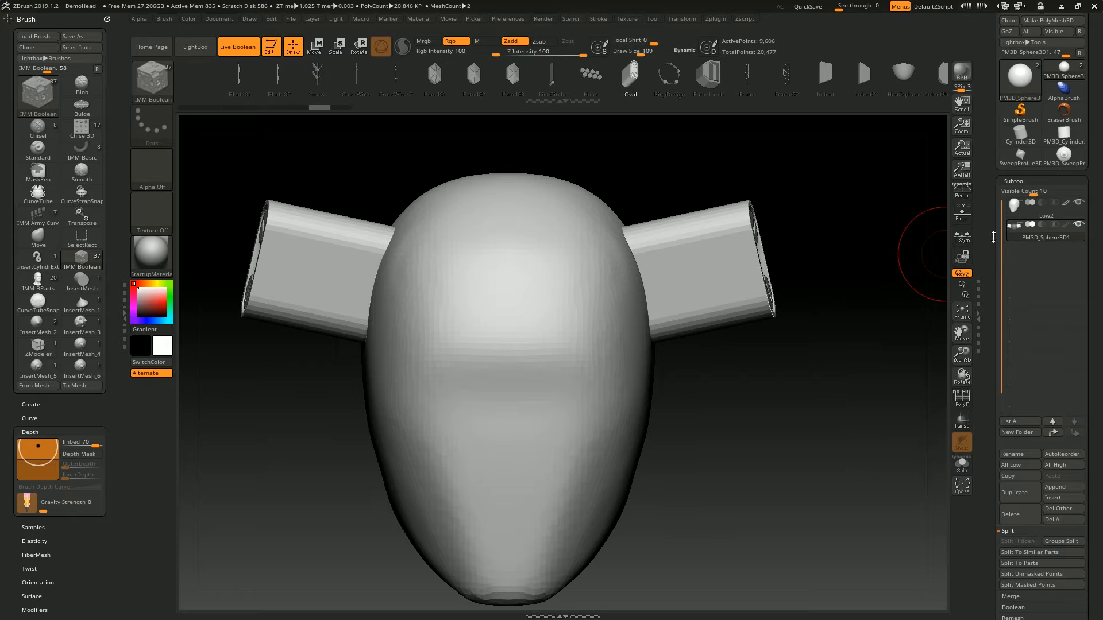
click(1041, 224)
- Insert further Oval cutouts at different sizes on the side of the head, and undo all the Oval inserts
drag(896, 247, 680, 197)
drag(803, 188, 824, 185)
drag(698, 274, 696, 337)
drag(852, 243, 879, 246)
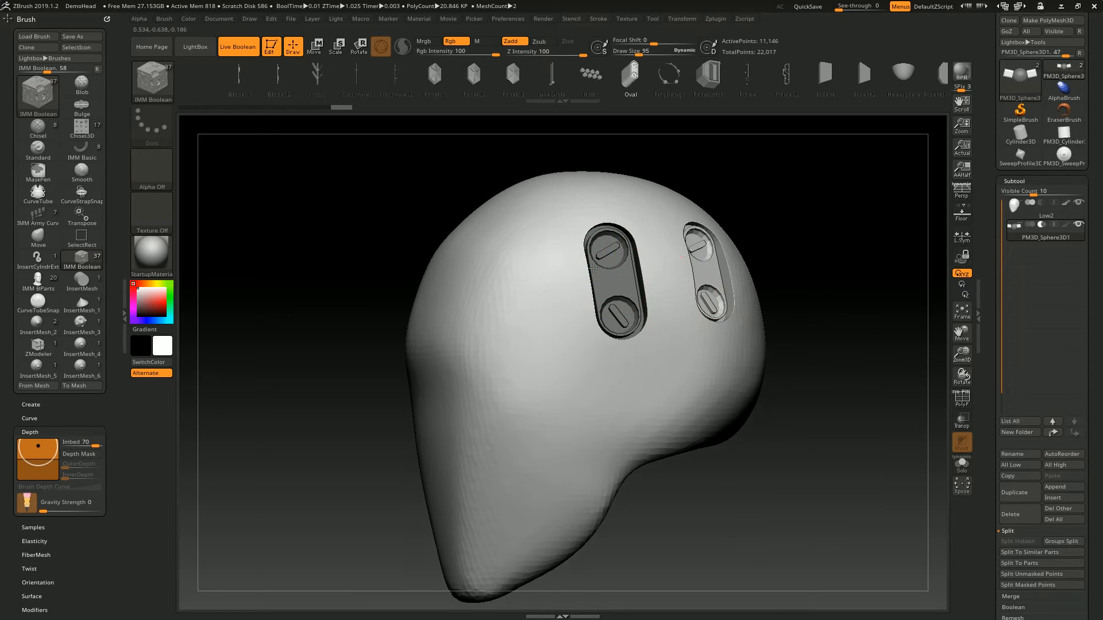
alt+right_drag(592, 260, 732, 210)
mouse_move(763, 370)
alt+right_down()
mouse_move(689, 312)
mouse_move(616, 351)
alt+right_up()
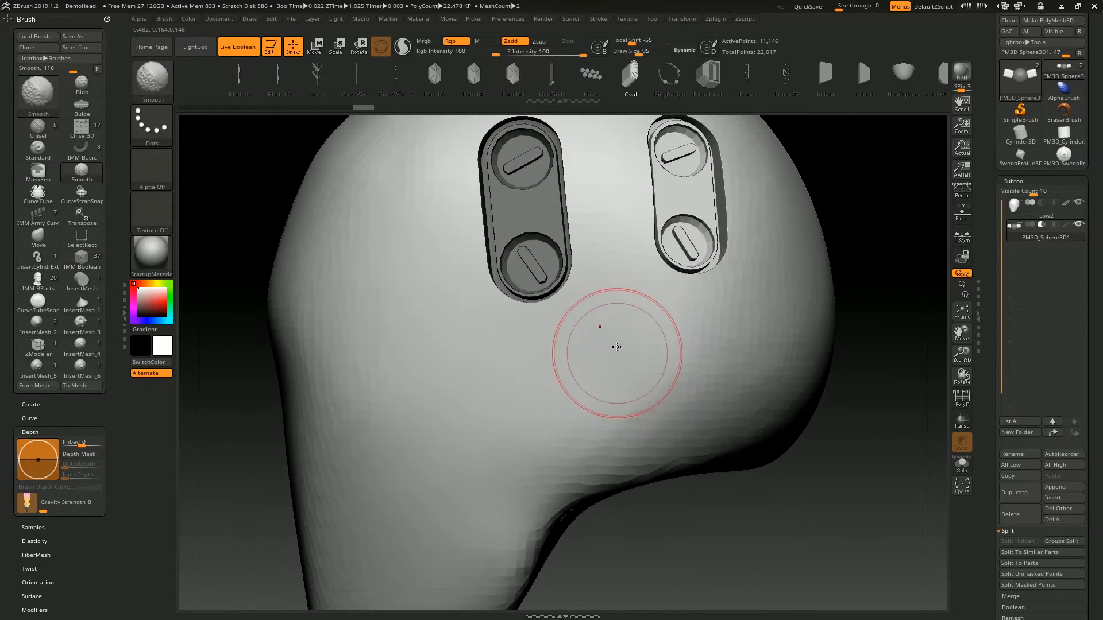
drag(616, 351, 618, 402)
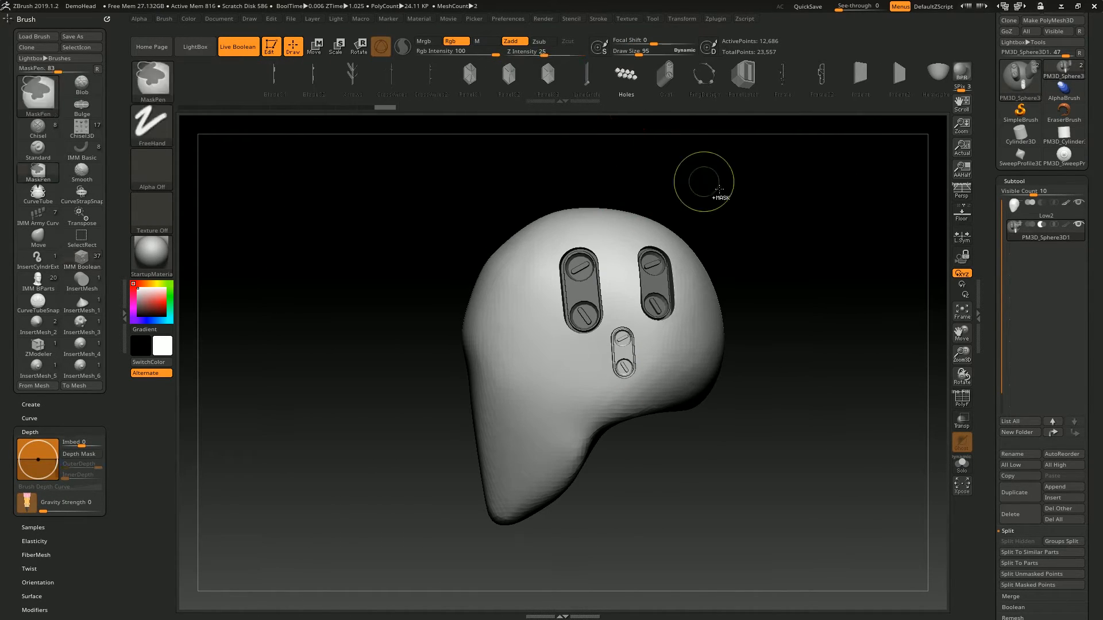
key(ctrl+z)
key(ctrl+z)
key(ctrl+z)
key(ctrl+z)
- Insert mirrored Panel03 cutouts on the upper part of the head
click(548, 75)
drag(605, 295, 609, 315)
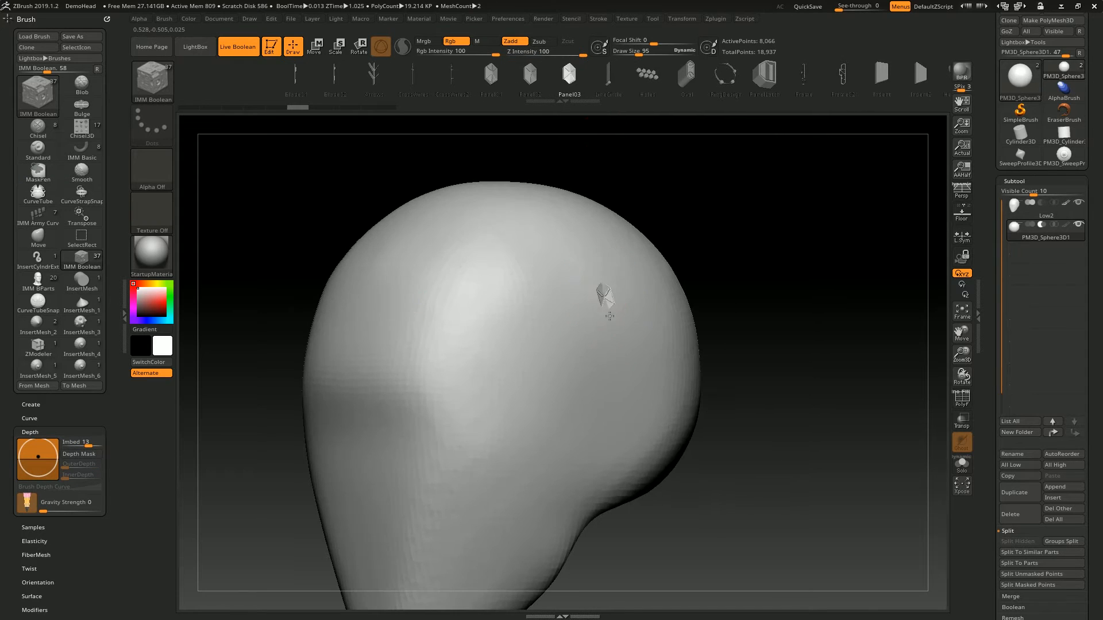
mouse_move(568, 351)
right_down()
mouse_move(510, 343)
mouse_move(550, 391)
right_up()
drag(522, 343, 549, 286)
- Insert the mirrored Holes pattern as a cutout below the panel on the head's side
click(653, 70)
right_drag(607, 445, 569, 459)
alt+right_drag(569, 459, 576, 252)
drag(593, 300, 596, 377)
right_drag(599, 373, 666, 344)
alt+right_drag(827, 198, 804, 299)
- Insert an Oval cutout toward the back of the head's side, and return to Draw mode
click(702, 74)
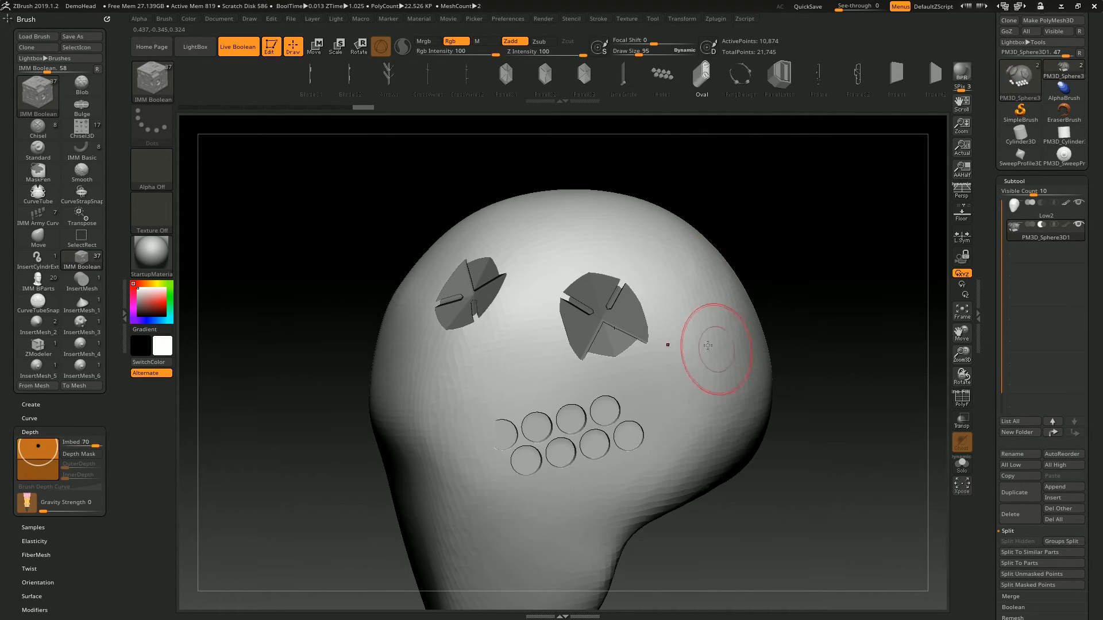
alt+right_drag(715, 346, 665, 267)
drag(665, 299, 675, 345)
right_drag(849, 225, 942, 229)
key(w)
right_drag(891, 257, 994, 246)
key(q)
- Switch the cutter subtool to addition to view its protruding pieces, and set it back to subtraction
click(1029, 224)
ctrl+right_drag(806, 205, 716, 301)
right_drag(845, 185, 732, 265)
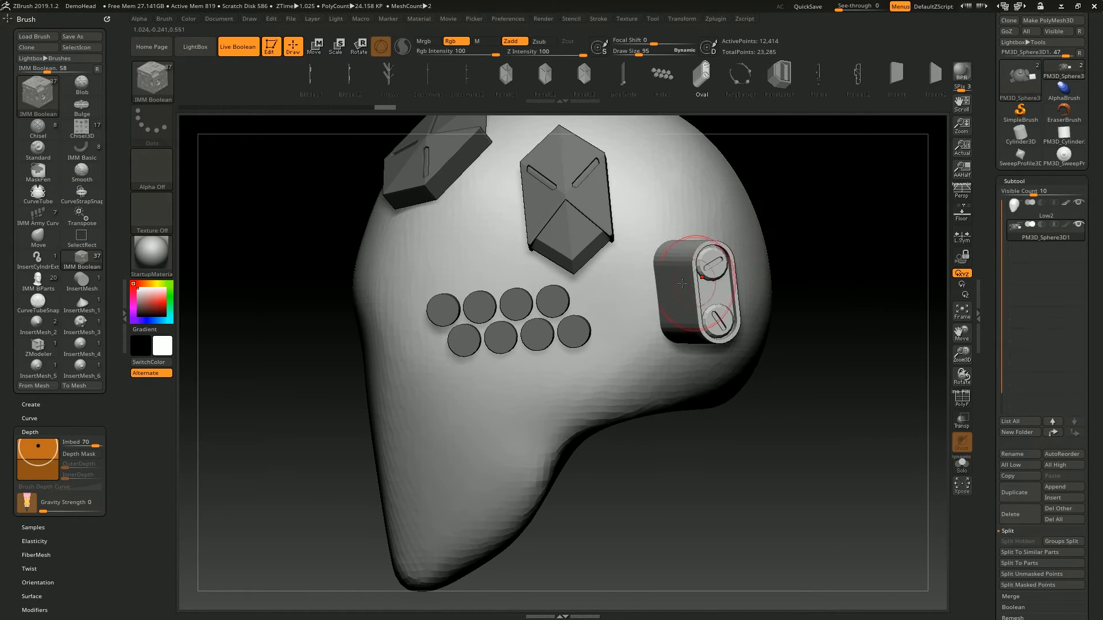
key(w)
click(1042, 224)
- Try the Move and Rotate gizmo modes on the cutter subtool, and return to Draw mode
mouse_move(701, 291)
mouse_down()
mouse_move(674, 295)
mouse_move(712, 290)
mouse_up()
right_drag(792, 206, 876, 208)
alt+right_drag(799, 242, 728, 243)
key(r)
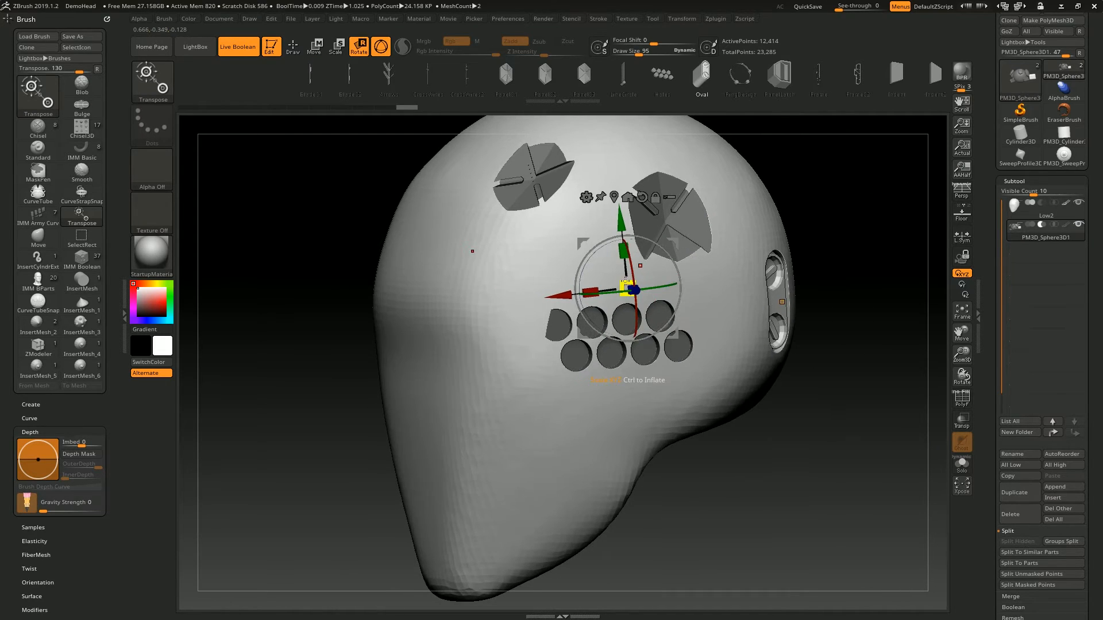
key(q)
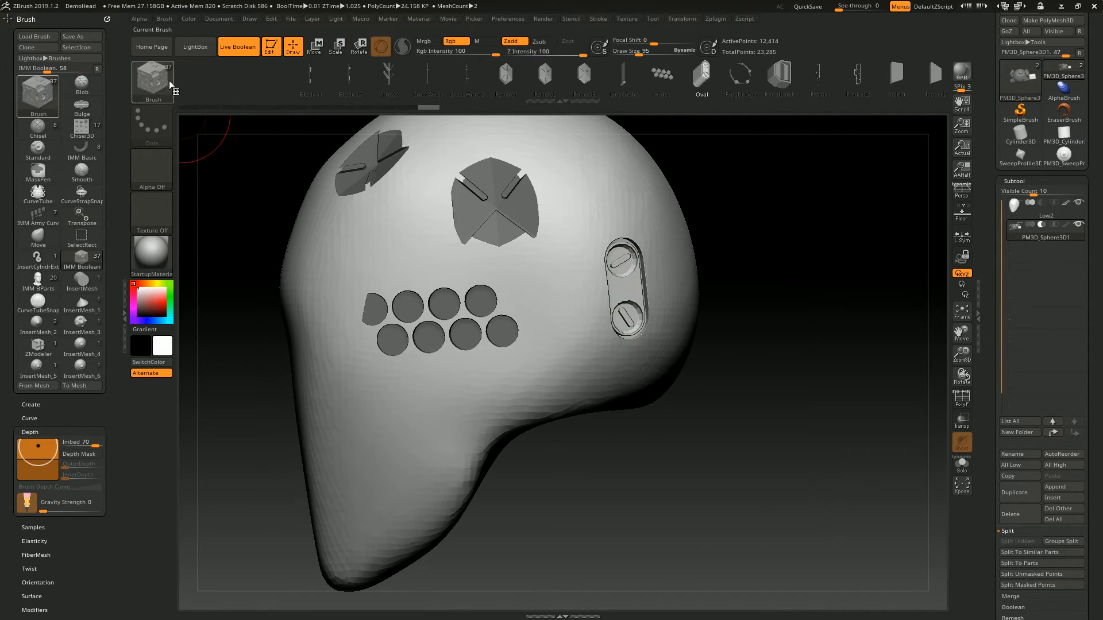
- Select the Move brush, adjust its size, and pull the panel cutters to reshape their cutouts in the head
key(b)
key(m)
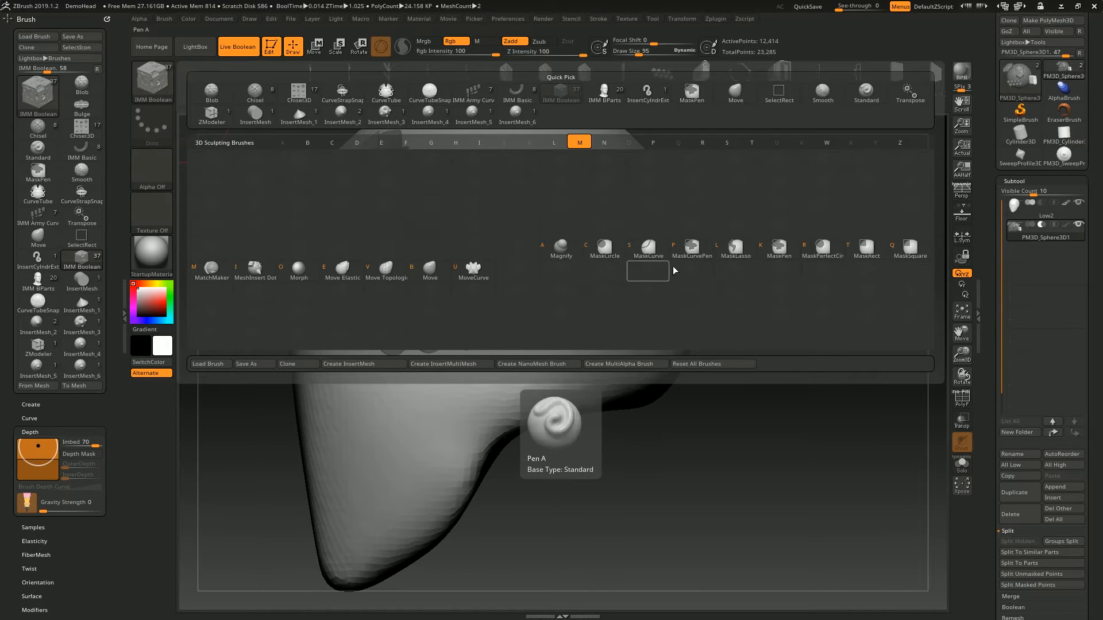
key(v)
ctrl+drag(795, 147, 947, 365)
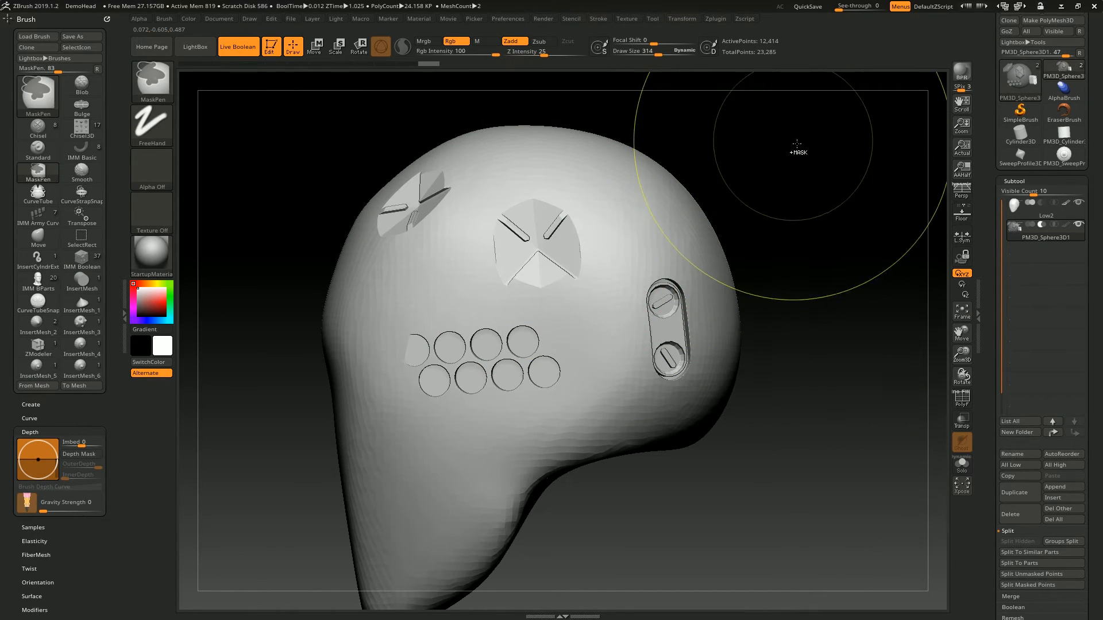
key(bracketleft)
mouse_move(557, 252)
right_down()
mouse_move(638, 269)
mouse_move(620, 331)
right_up()
drag(565, 281, 597, 291)
mouse_move(621, 365)
alt+right_down()
mouse_move(574, 266)
mouse_move(746, 230)
mouse_move(554, 198)
mouse_move(531, 229)
alt+right_up()
- Inspect the cutter subtool in Solo mode, show the full head again, and shift the Holes cutout with the Move brush
click(962, 464)
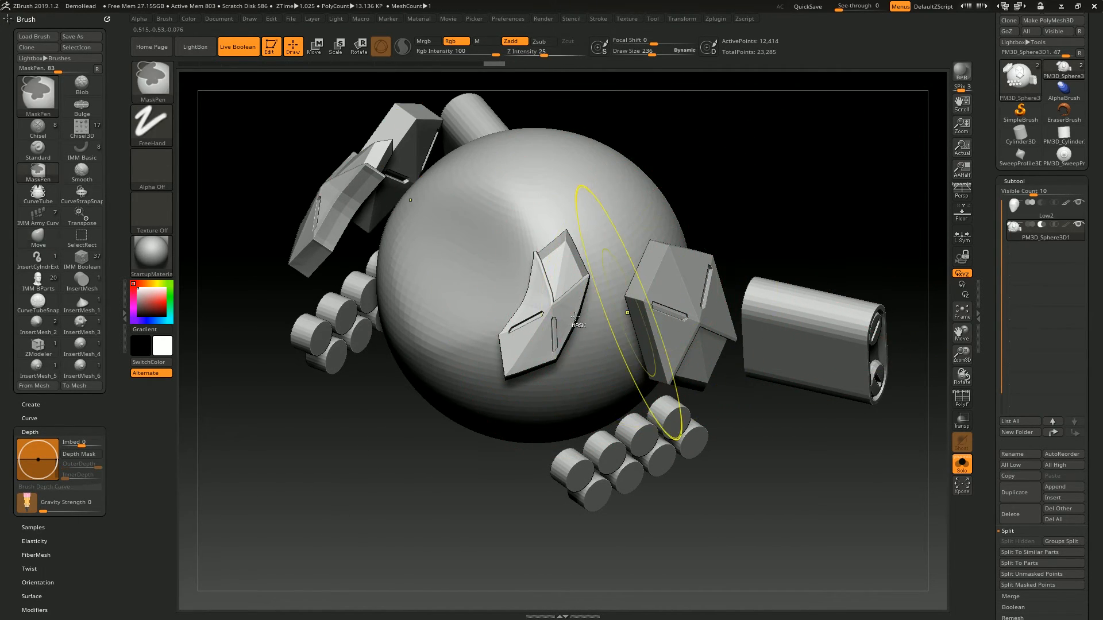
key(ctrl+shift+s)
ctrl+right_drag(524, 310, 459, 253)
ctrl+right_drag(460, 253, 524, 306)
drag(523, 306, 481, 292)
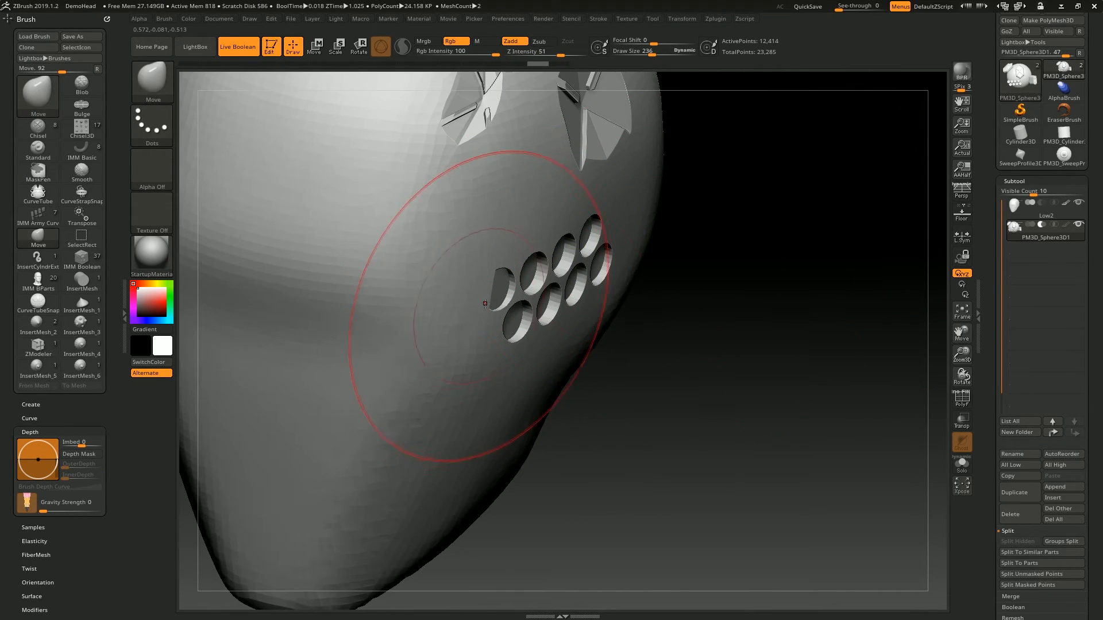
right_drag(637, 250, 693, 195)
- Select the IMM Boolean brush, insert mirrored LineCircle cutouts below the holes, and clear the mask
click(151, 88)
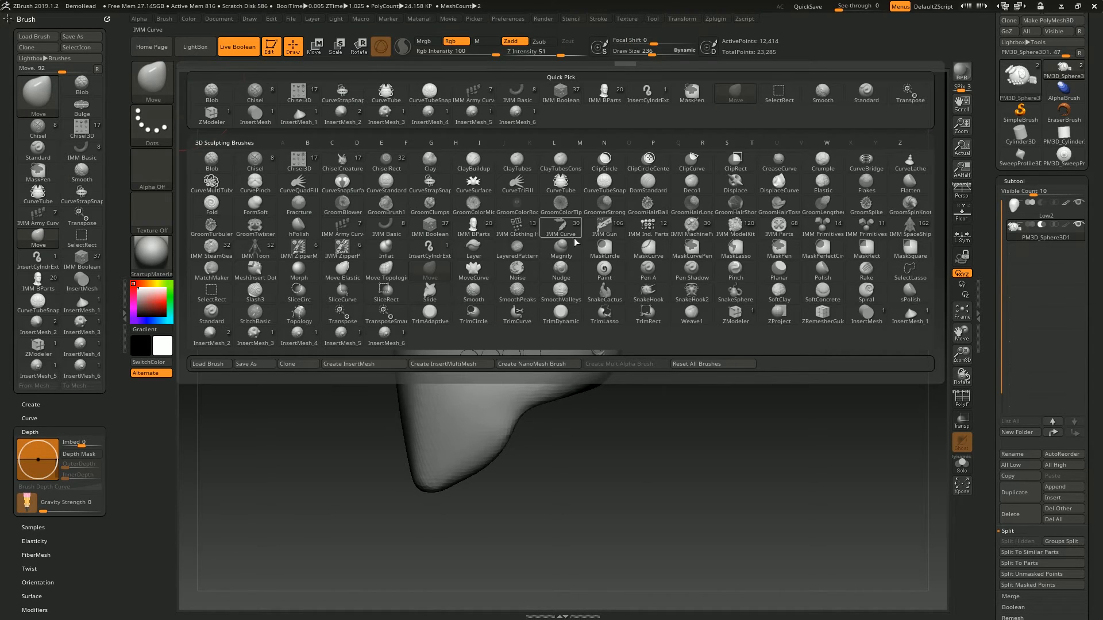
click(430, 225)
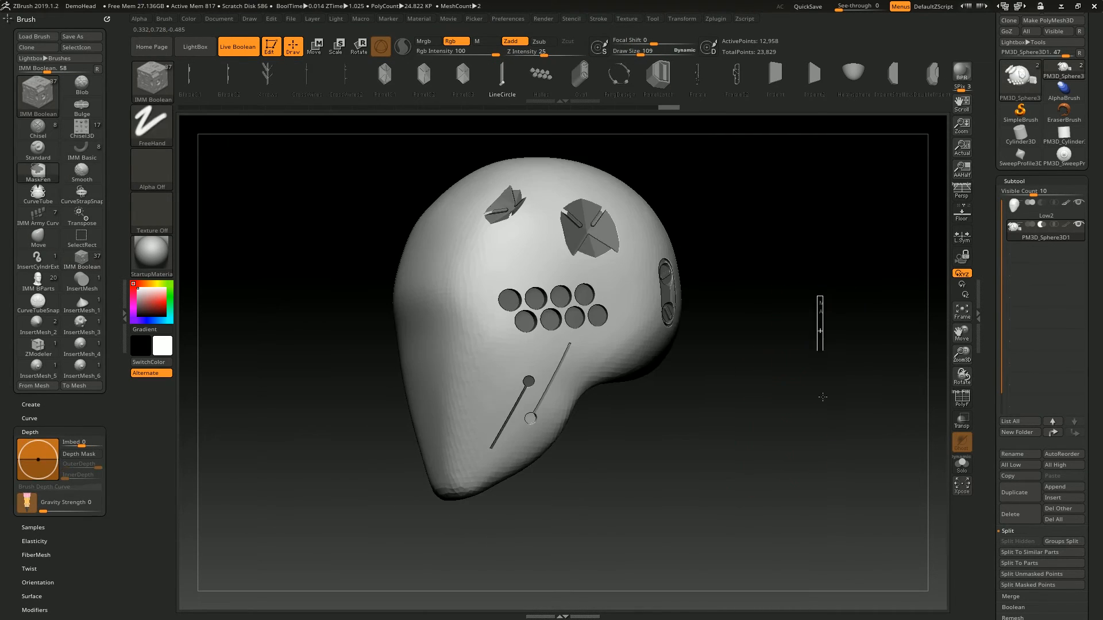
ctrl+drag(824, 379, 826, 393)
alt+right_drag(744, 227, 747, 267)
- Examine all the inserted cutter pieces in Solo mode, and show the full head again
key(b)
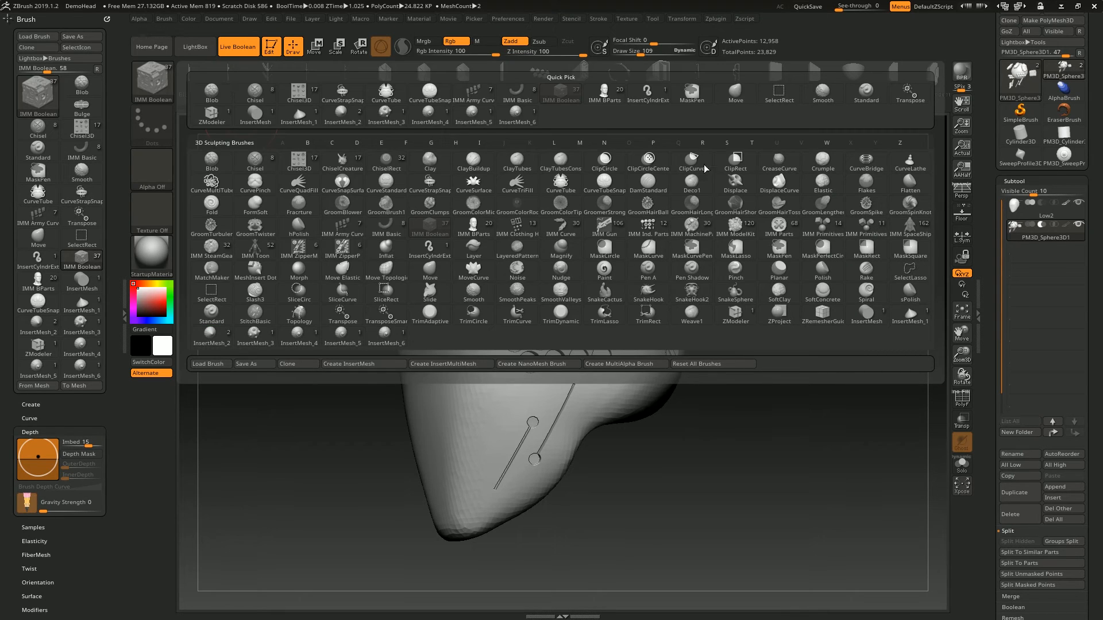
click(421, 235)
key(w)
click(962, 464)
key(q)
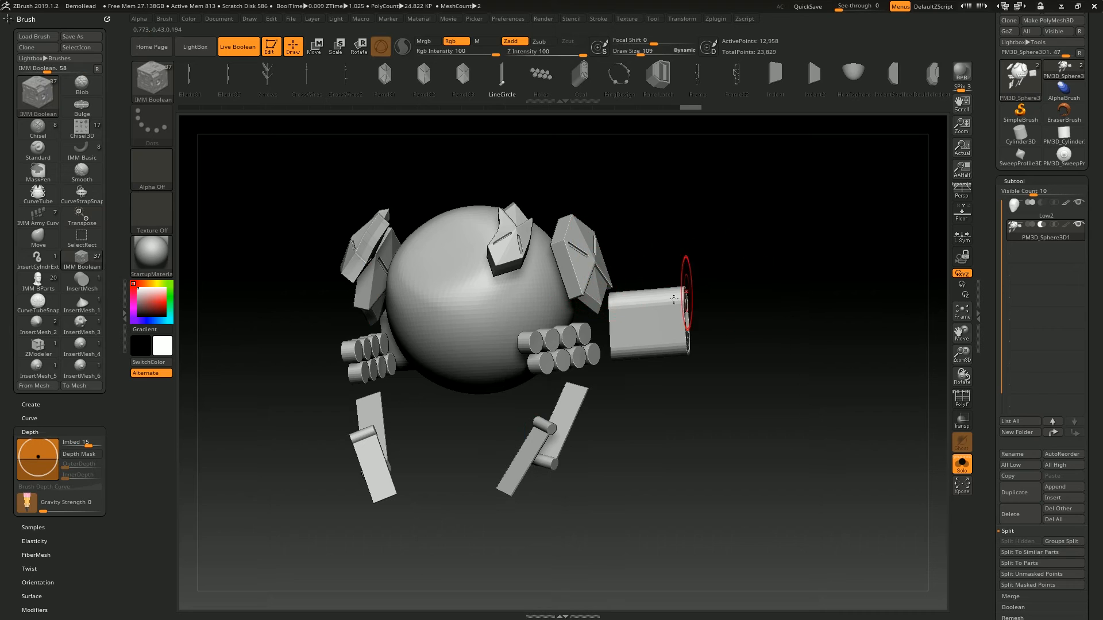
click(837, 206)
drag(837, 204, 649, 195)
- Insert a mirrored PolySphere cutter from the IMM Basic brush at the top of the head in the PM3D_Sphere3D1 subtool and reposition it
click(153, 82)
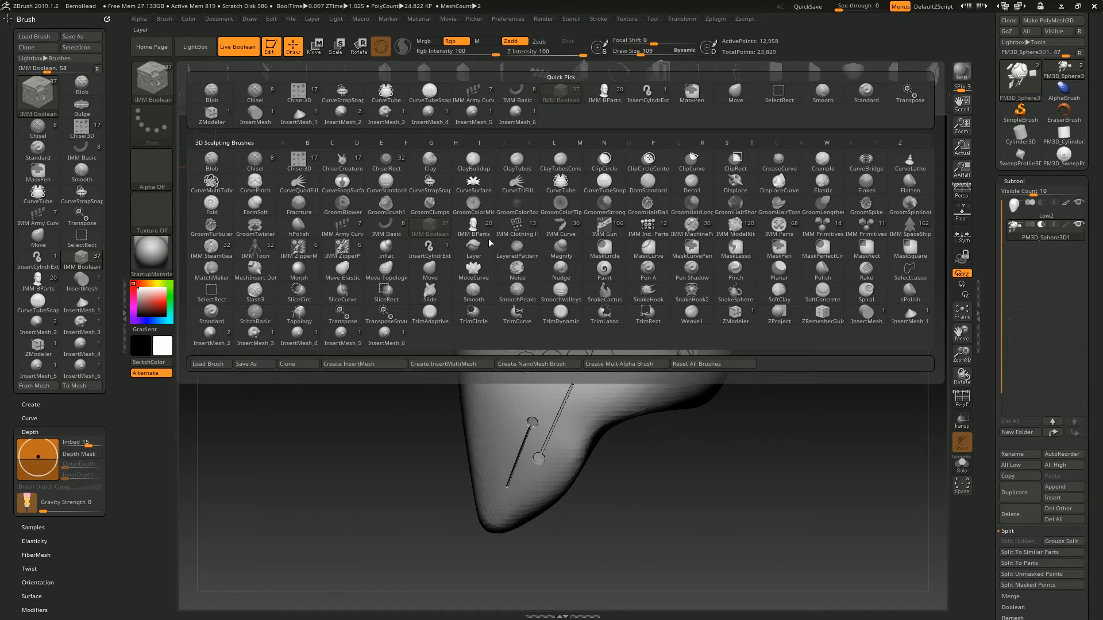
click(386, 230)
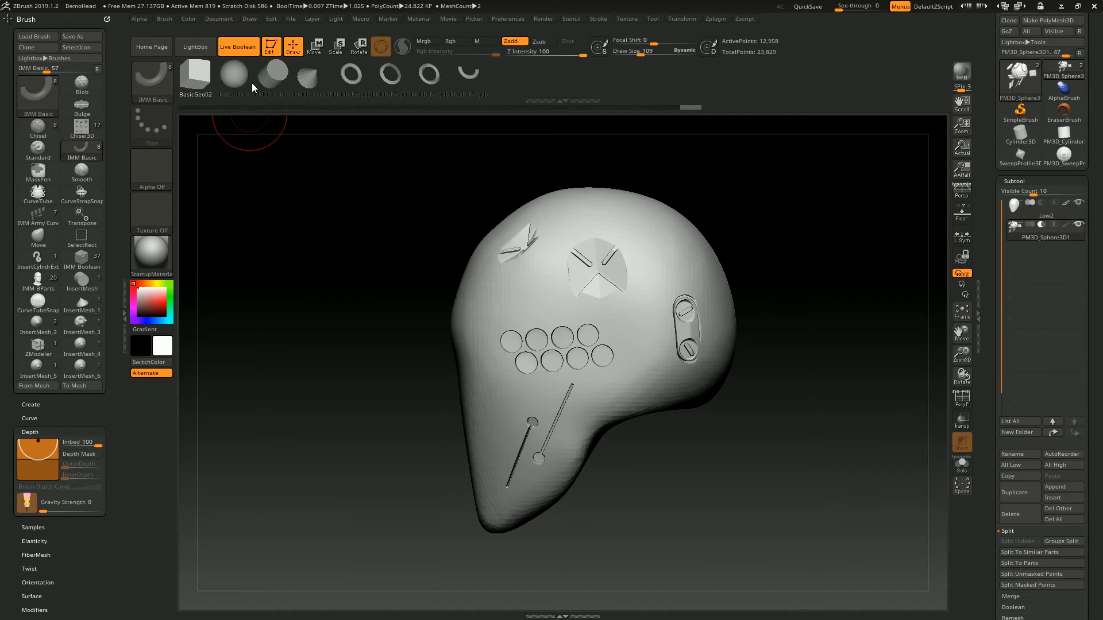
click(252, 83)
click(815, 242)
right_drag(815, 241, 847, 313)
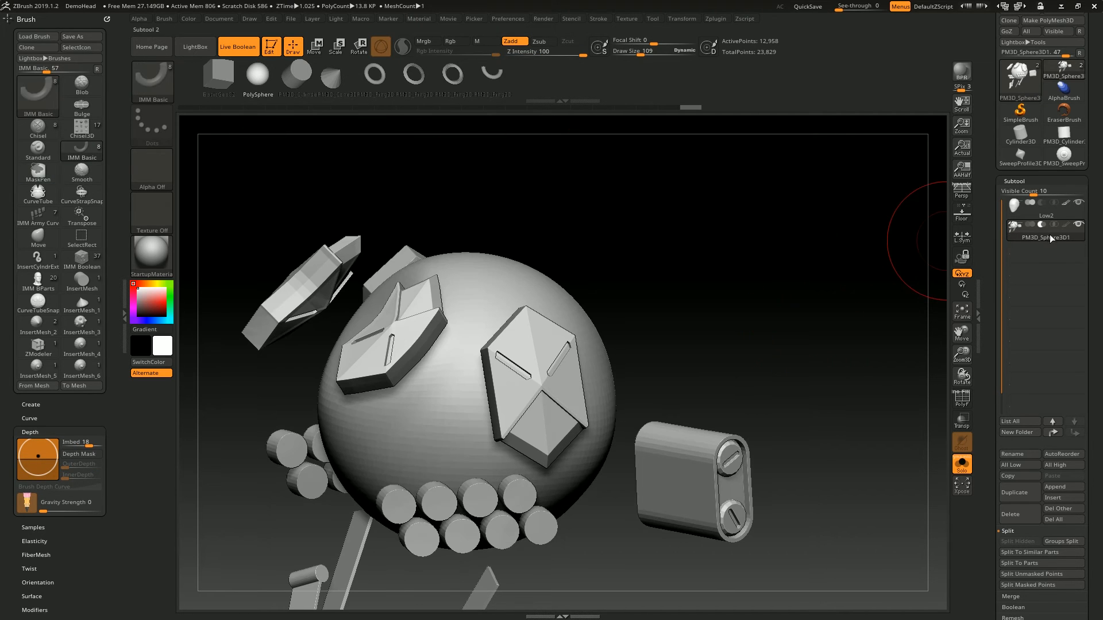
shift+click(1044, 239)
right_drag(709, 263, 583, 322)
drag(593, 317, 629, 302)
drag(741, 269, 786, 246)
key(w)
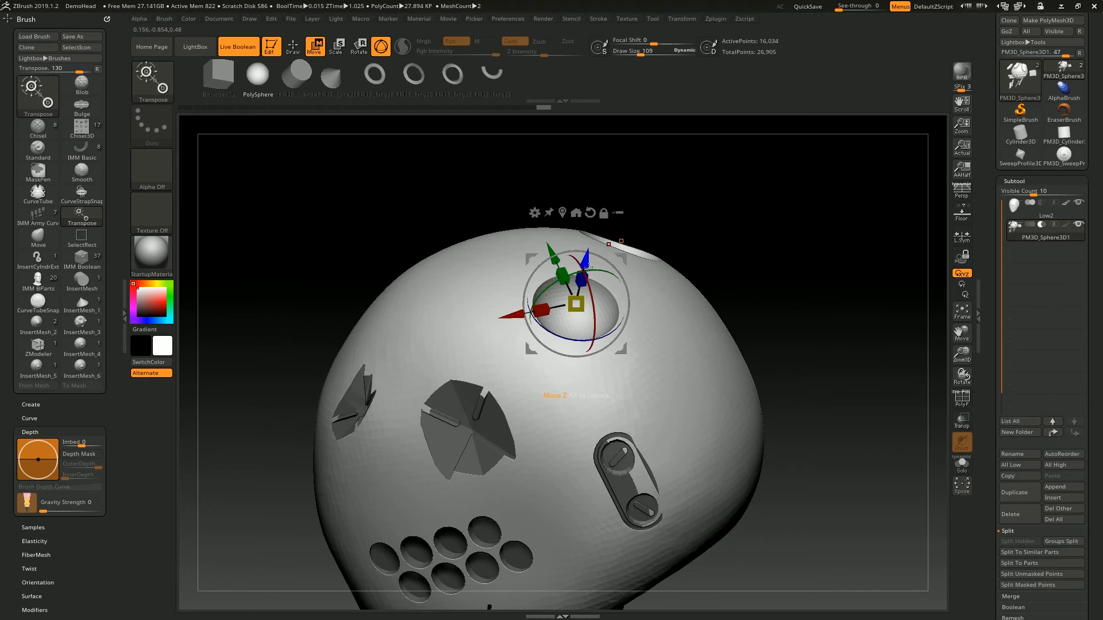
drag(590, 265, 594, 254)
key(q)
- Insert more mirrored PolySphere cutters to carve round eye sockets in the front and round recesses in the sides of the head
drag(787, 253, 836, 264)
drag(450, 307, 480, 321)
mouse_move(753, 270)
mouse_down()
mouse_move(778, 278)
mouse_move(833, 229)
mouse_up()
drag(437, 357, 485, 359)
mouse_move(724, 254)
mouse_down()
mouse_move(802, 227)
mouse_move(637, 304)
mouse_move(717, 290)
mouse_move(282, 250)
mouse_up()
click(597, 296)
drag(394, 212, 214, 130)
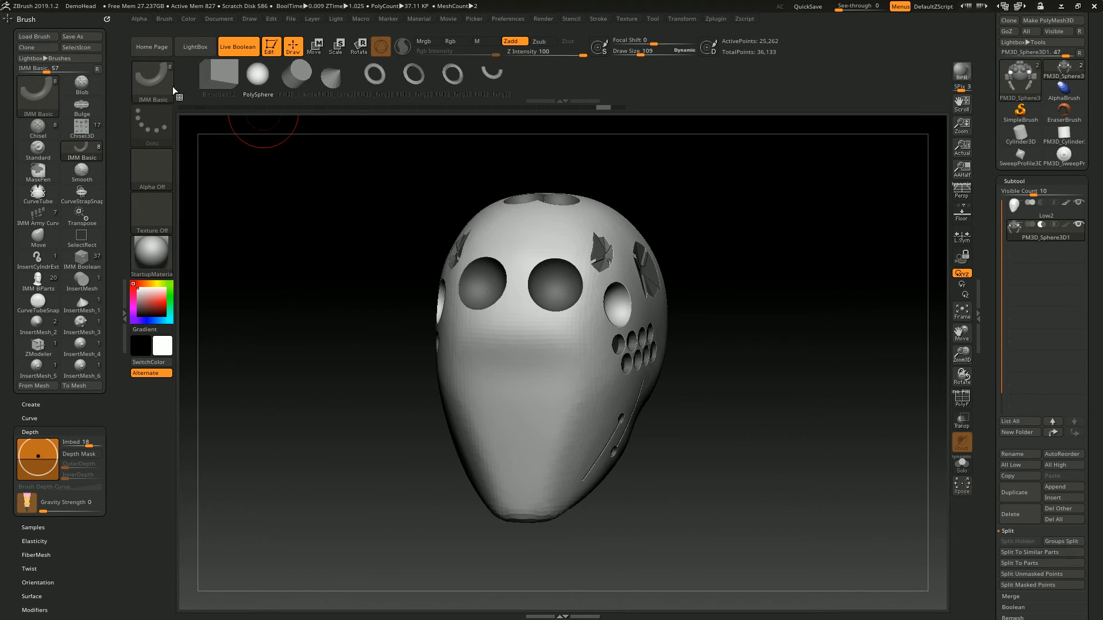
- Try inserting Circular_15 parts from the IMM ModelKit brush onto the Low2 head subtool
click(170, 86)
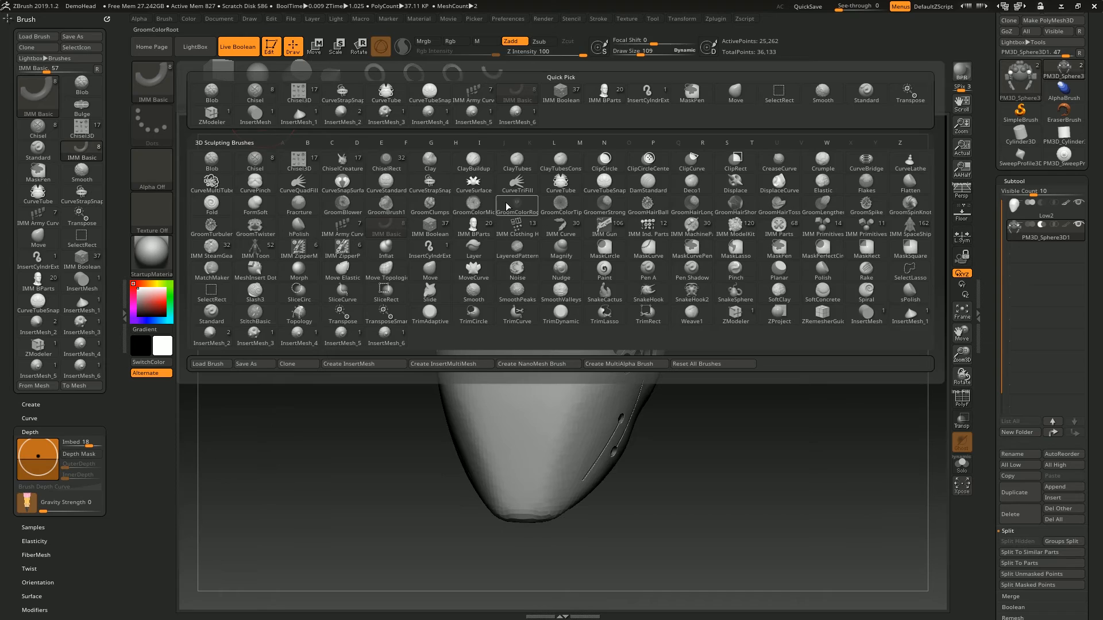
key(i)
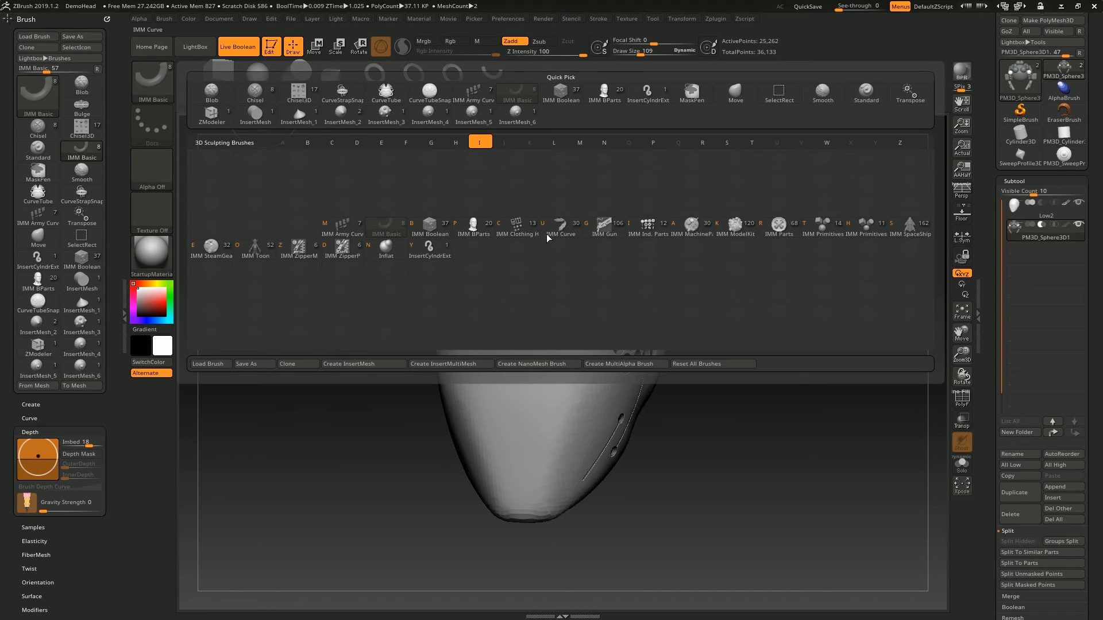
click(736, 226)
key(ctrl+shift+z)
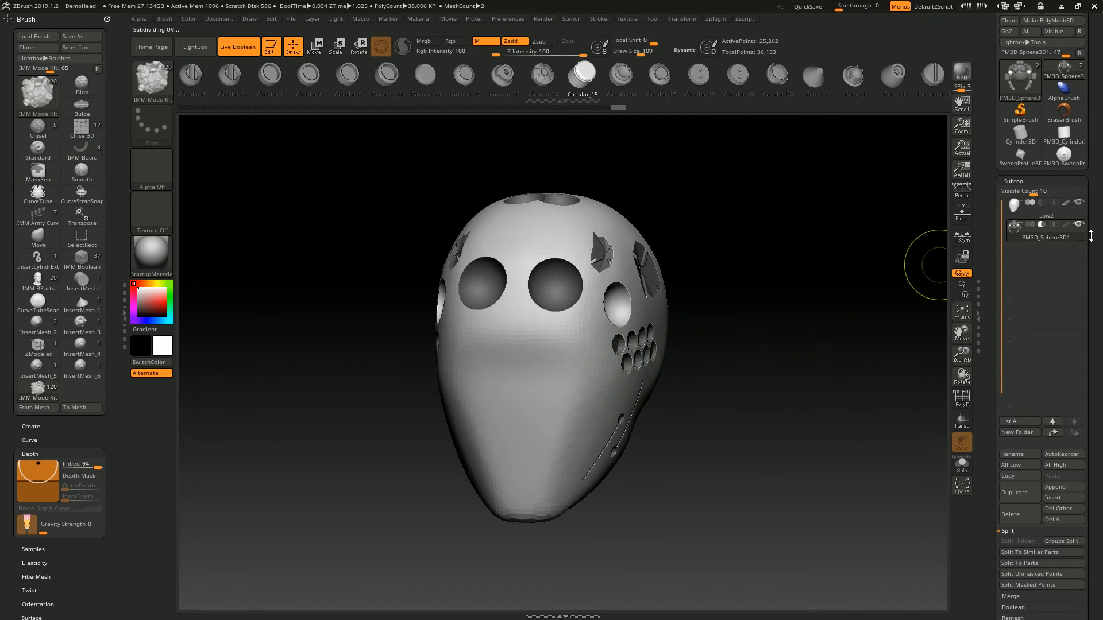
click(1042, 218)
drag(534, 421, 577, 428)
drag(800, 273, 753, 269)
key(ctrl+z)
drag(601, 383, 658, 373)
drag(854, 251, 905, 258)
drag(814, 211, 764, 200)
key(ctrl+z)
drag(705, 176, 637, 174)
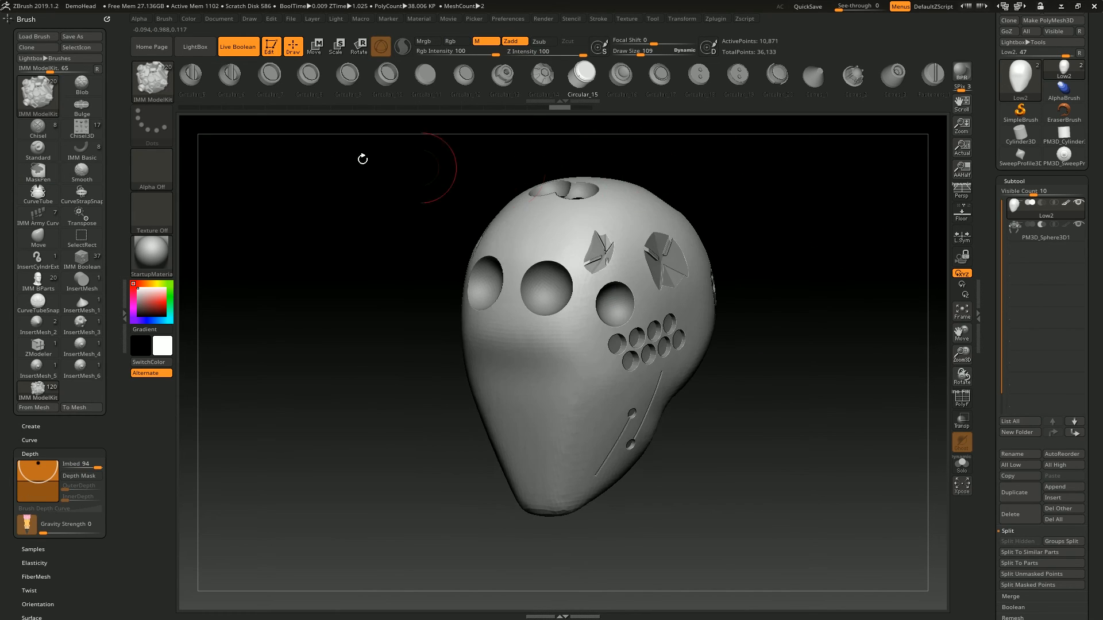
- Try drawing mirrored tubes from the sides of the head with the CurveTube brush
click(154, 82)
click(549, 187)
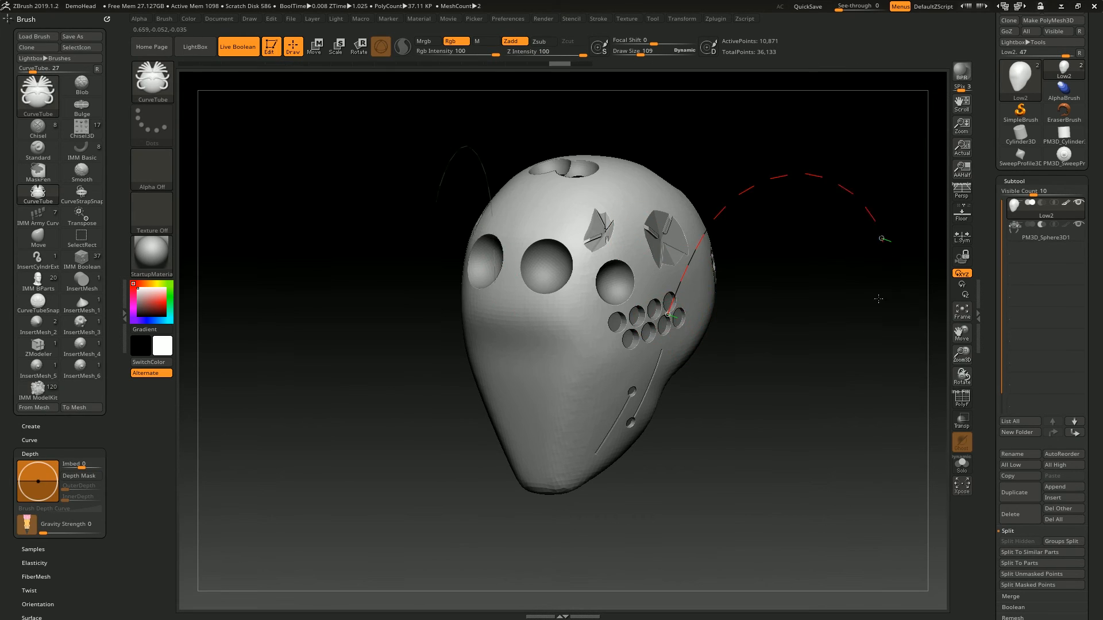
drag(885, 273, 767, 445)
alt+drag(708, 88, 620, 106)
key(ctrl+z)
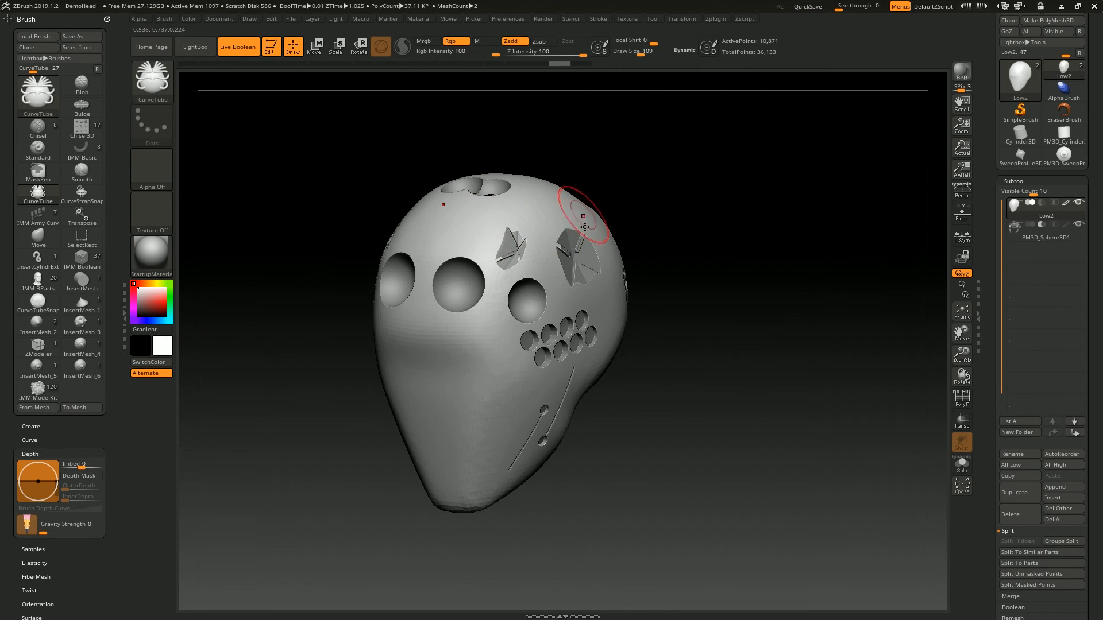
drag(698, 348, 709, 453)
key(ctrl+z)
drag(635, 138, 718, 144)
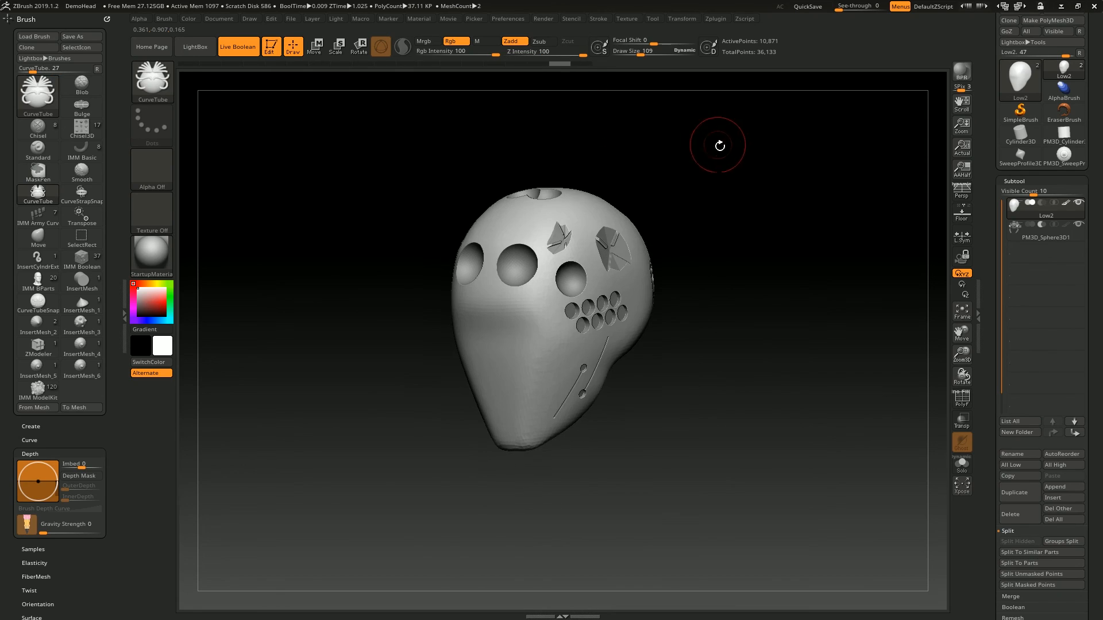